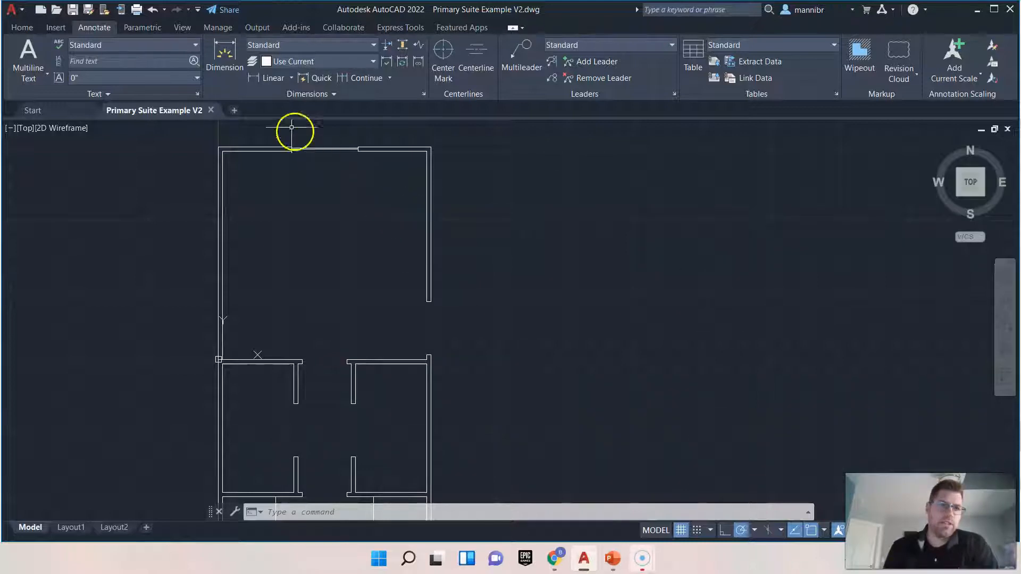
# Check the length type and precision in the drawing units settings.
pyautogui.click(22, 11)
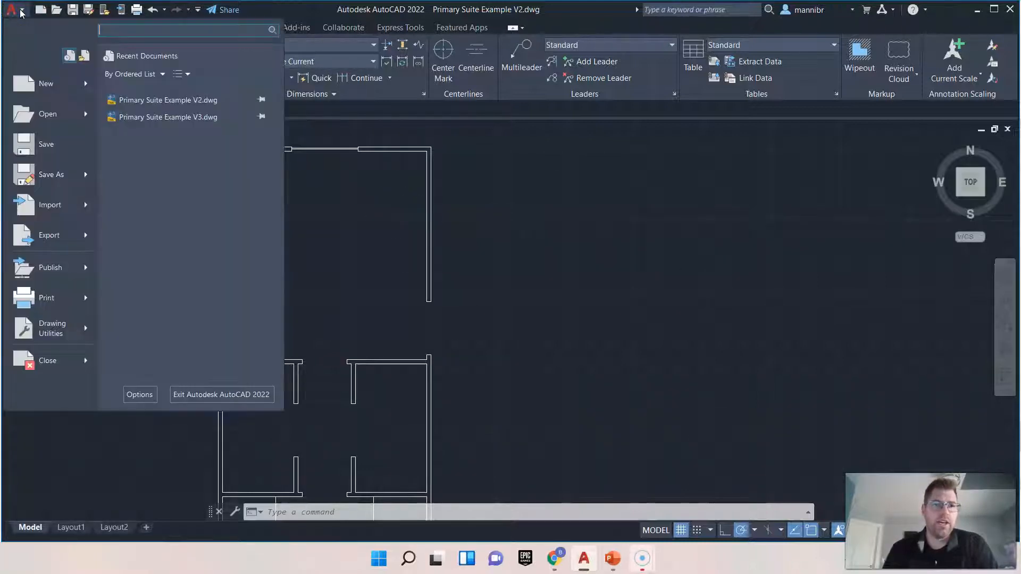
pyautogui.click(76, 338)
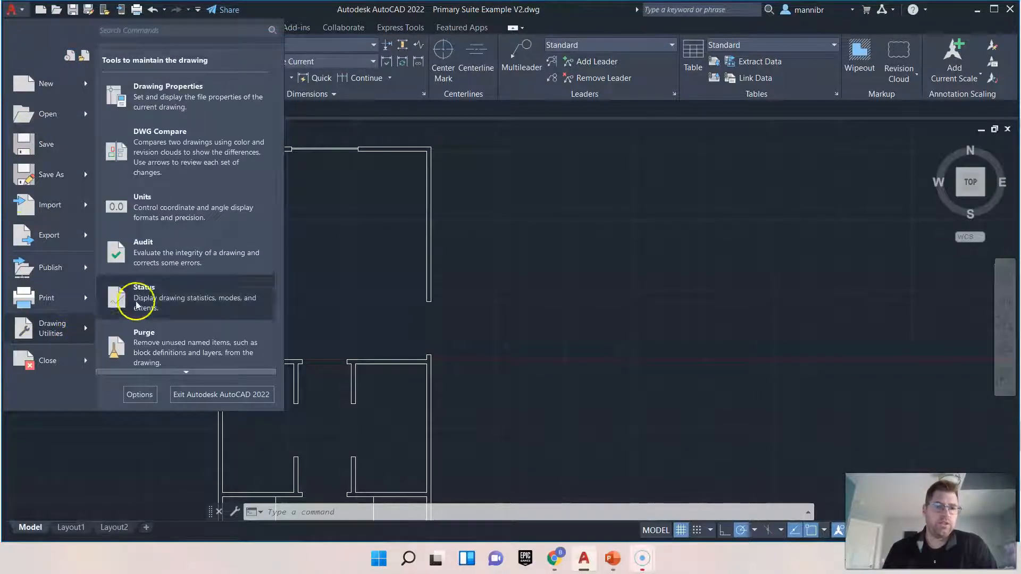
pyautogui.click(180, 206)
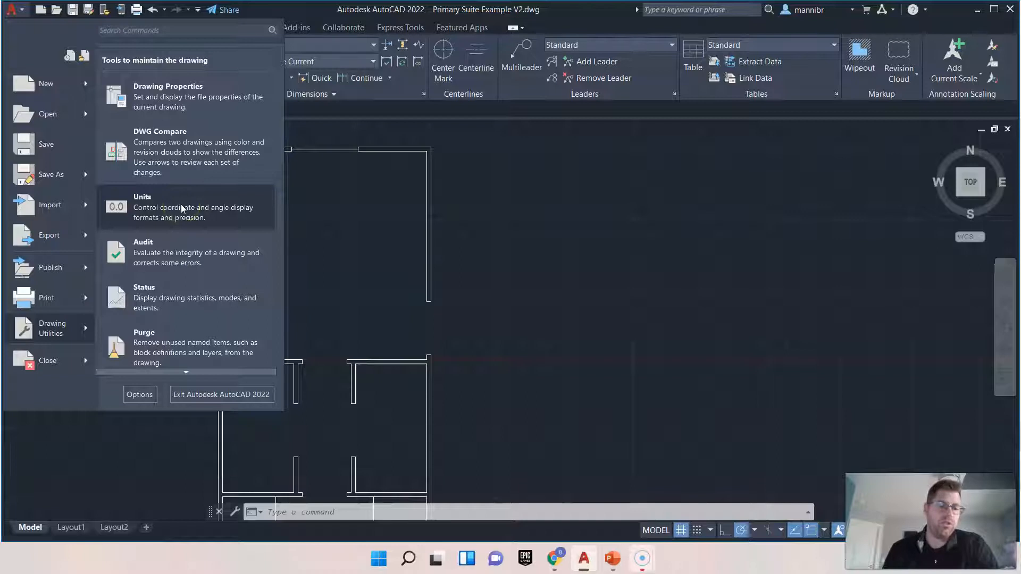
pyautogui.click(181, 208)
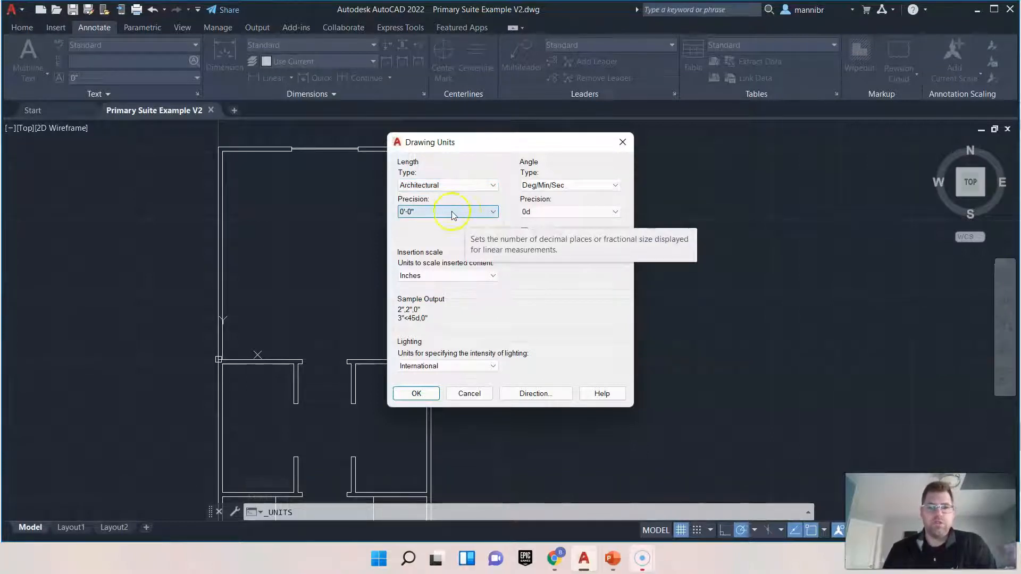
pyautogui.click(416, 394)
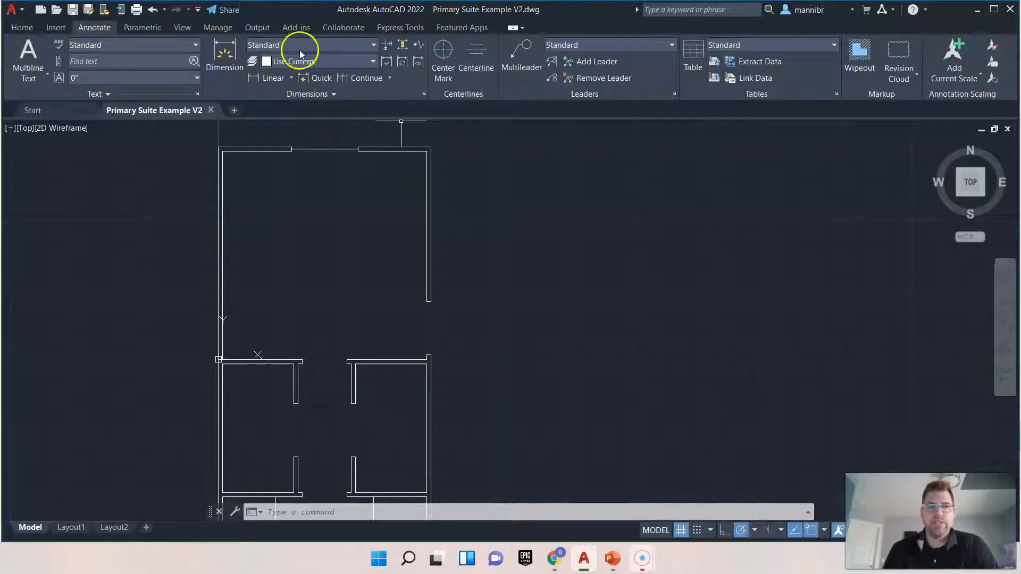
# Review the Standard dimension style's primary unit format, precision and text height.
pyautogui.click(332, 46)
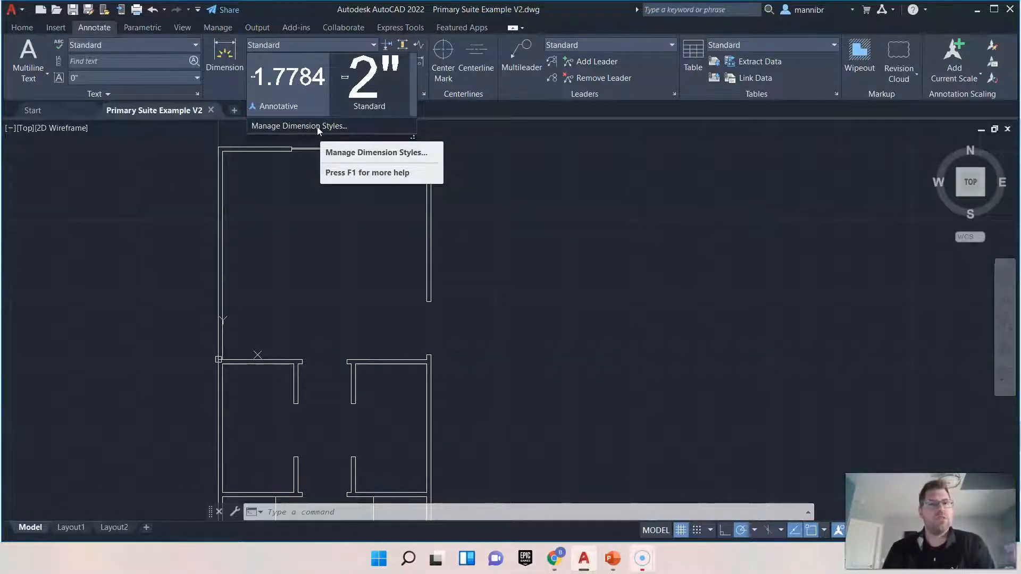
pyautogui.click(316, 126)
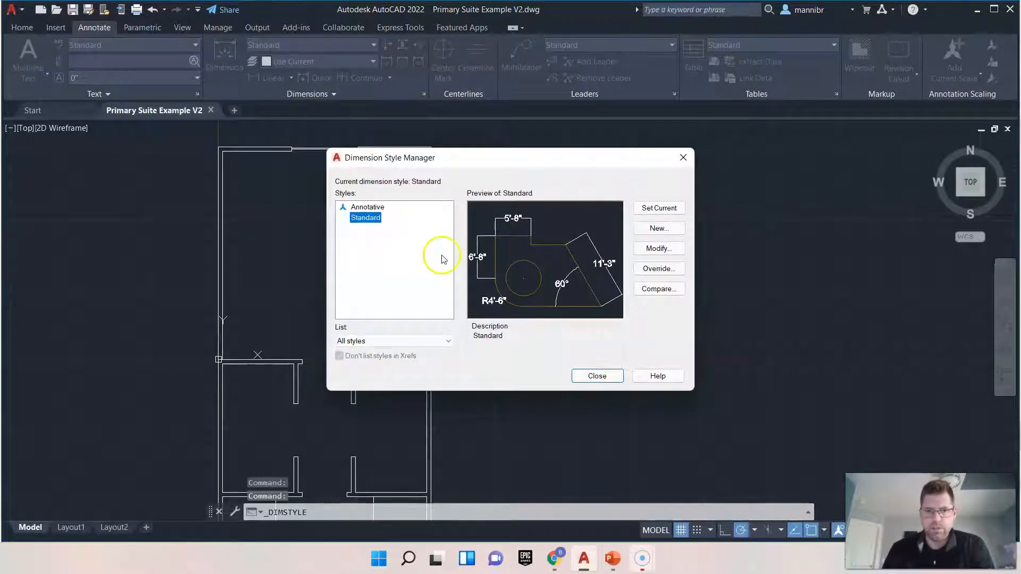
pyautogui.click(652, 250)
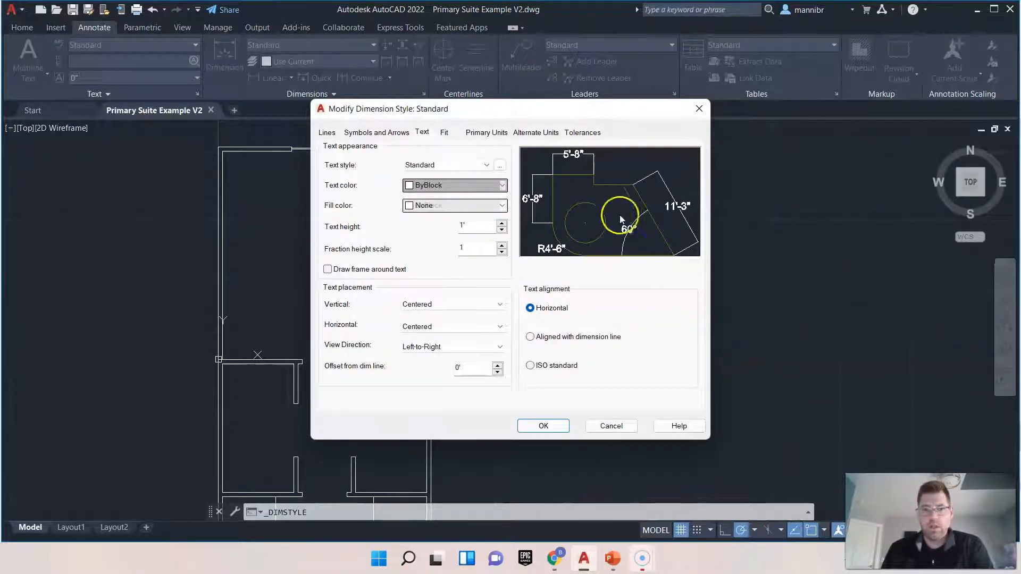
pyautogui.click(483, 133)
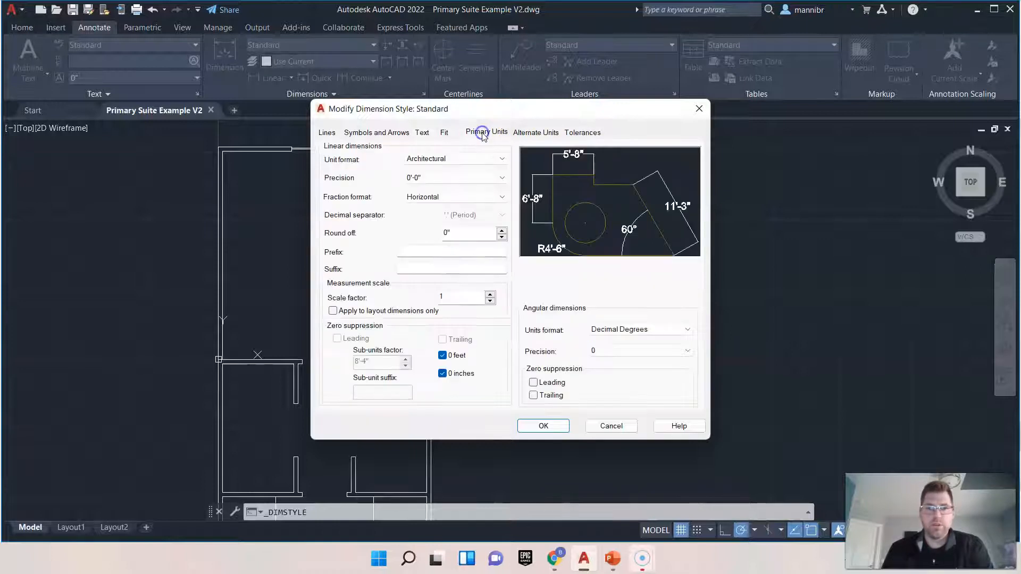
pyautogui.click(483, 160)
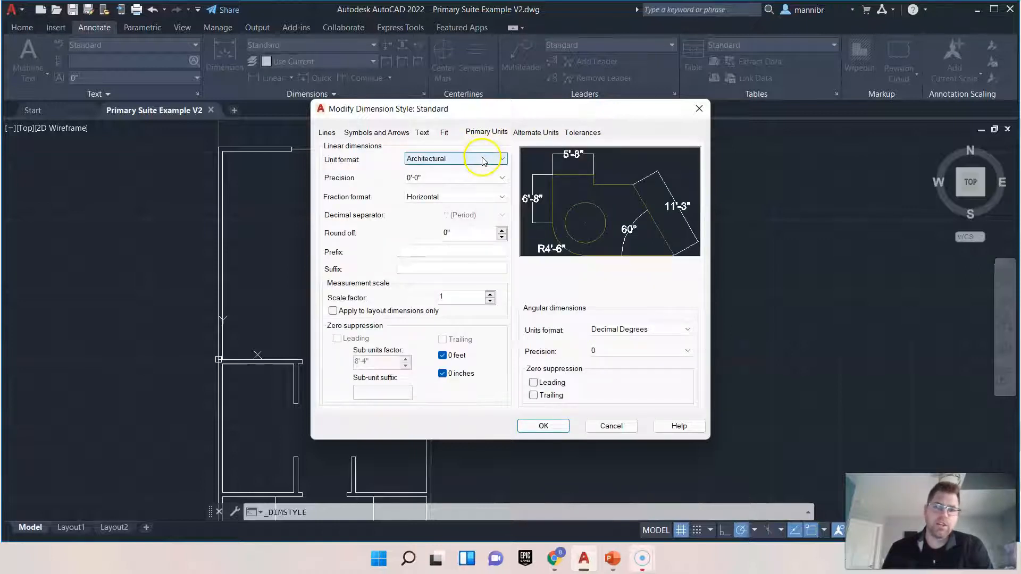
pyautogui.click(474, 177)
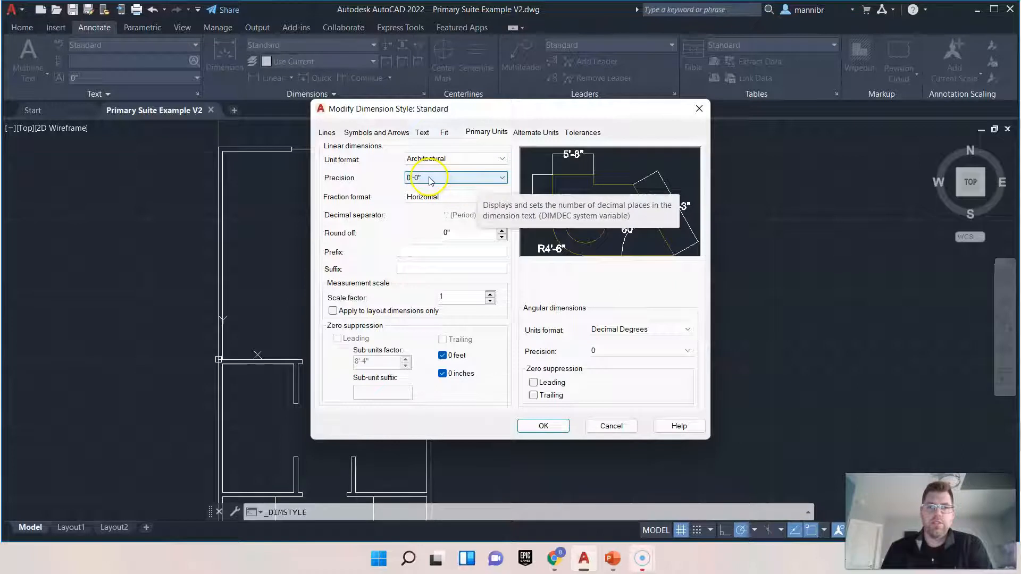
pyautogui.click(423, 132)
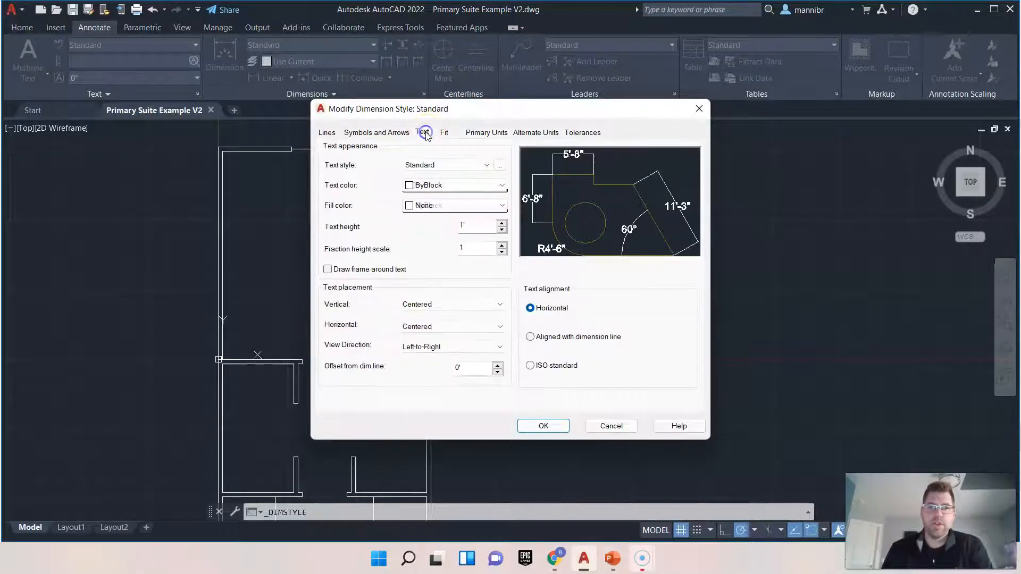
pyautogui.click(476, 228)
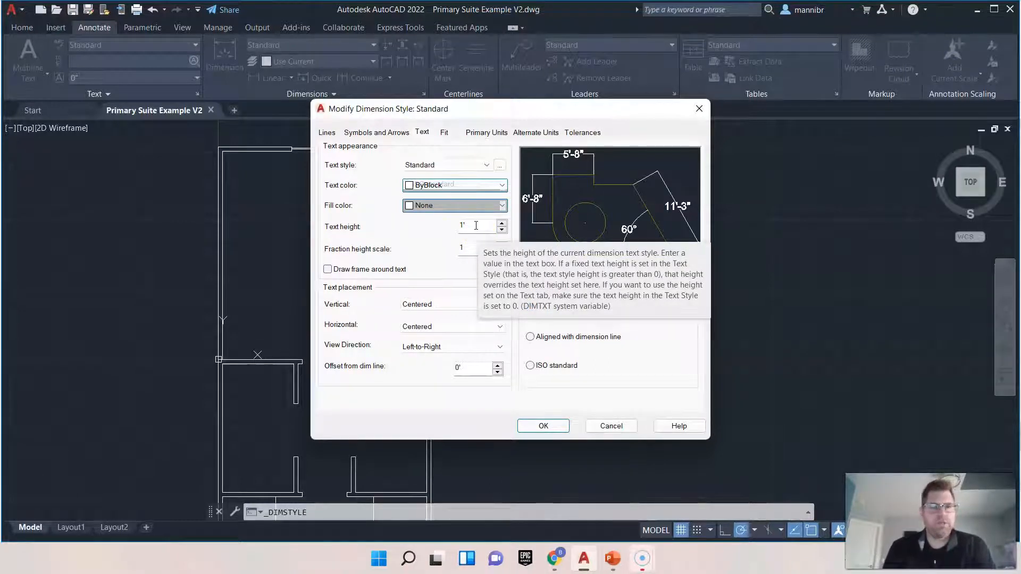
pyautogui.click(548, 430)
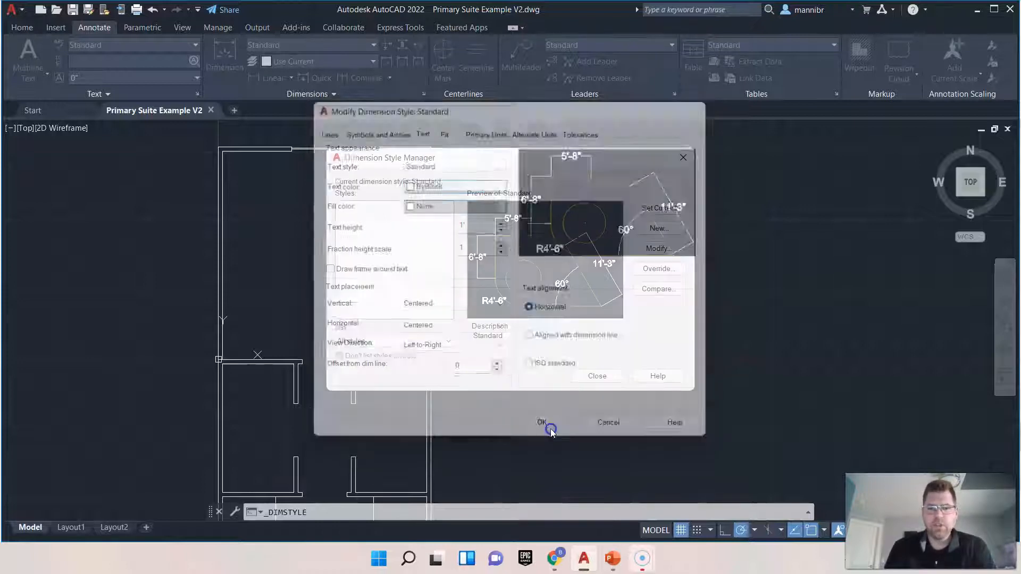
pyautogui.click(606, 377)
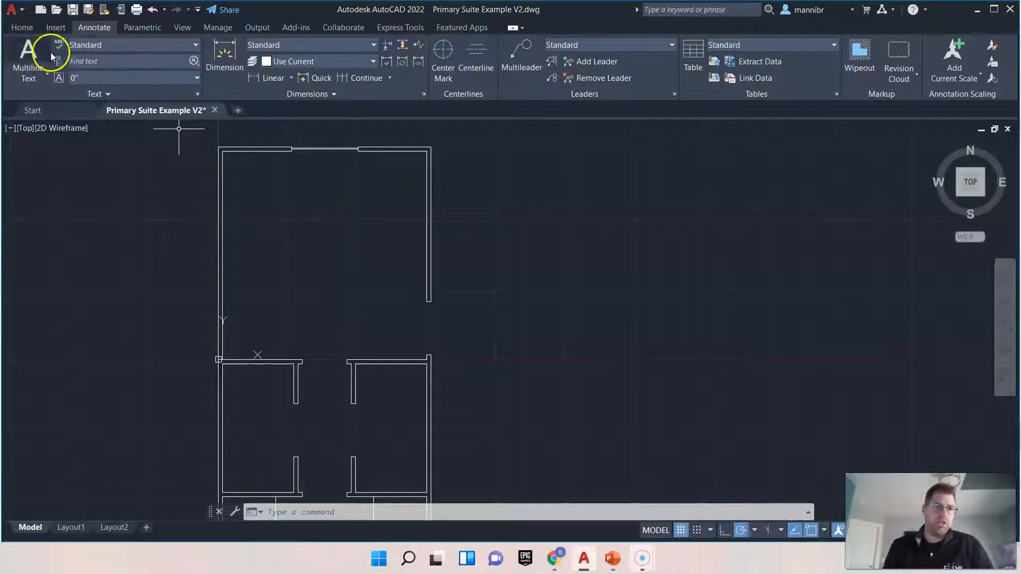
# Draw a room outline with lines from the plan's upper right outer corner: 22' right, 20' down, and back to the existing wall.
pyautogui.click(23, 27)
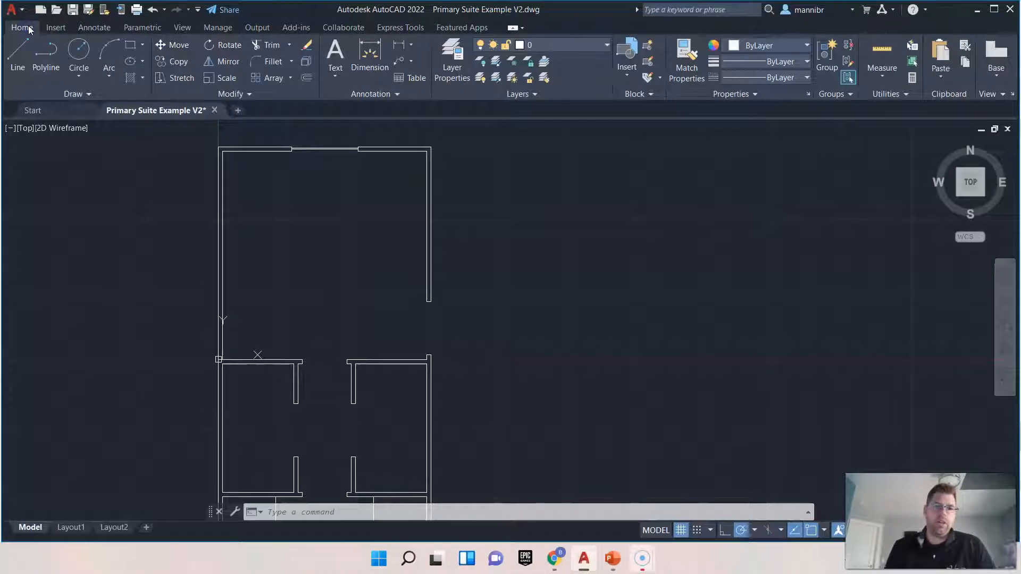
pyautogui.click(16, 58)
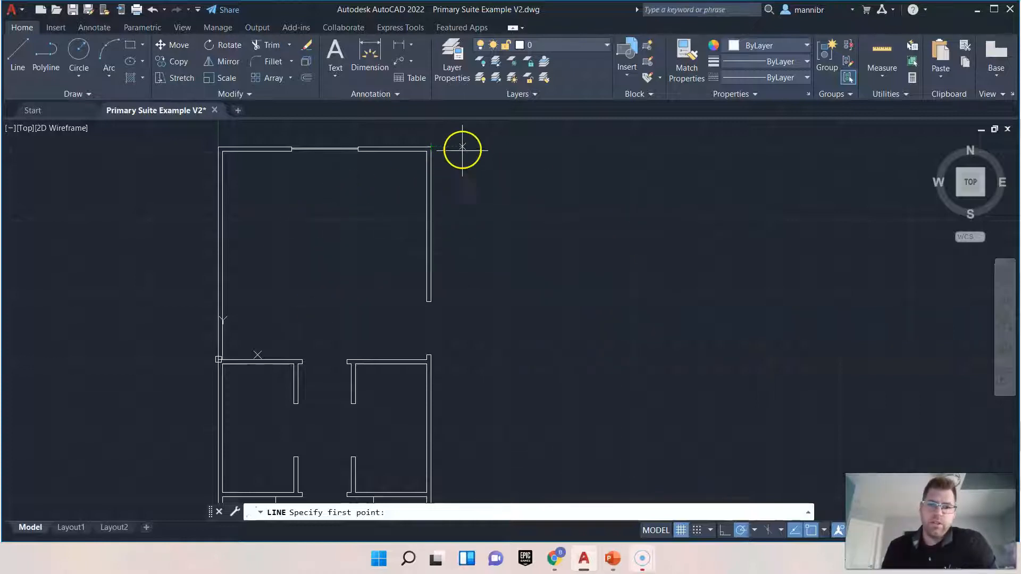
pyautogui.click(430, 147)
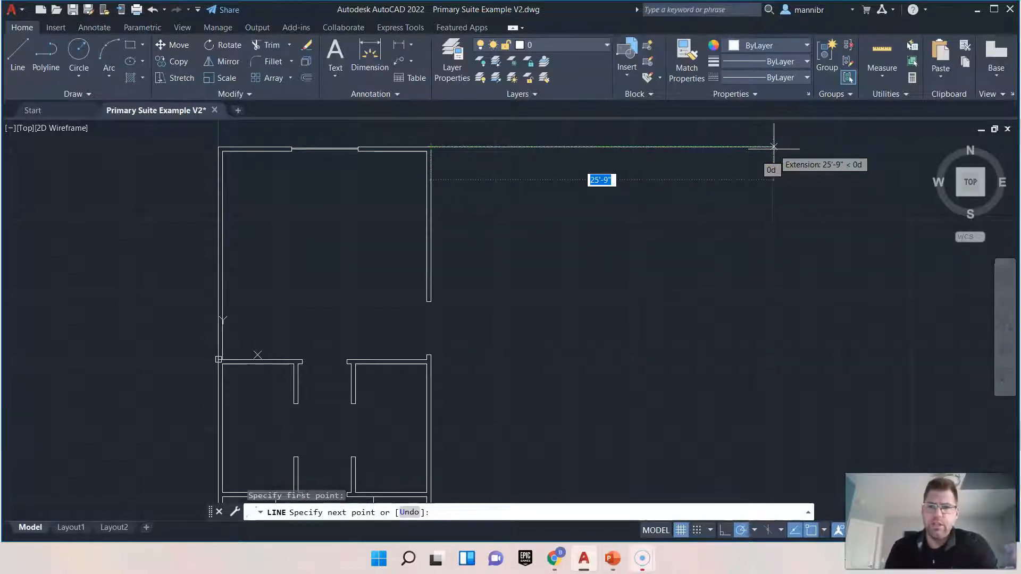
pyautogui.write('22')
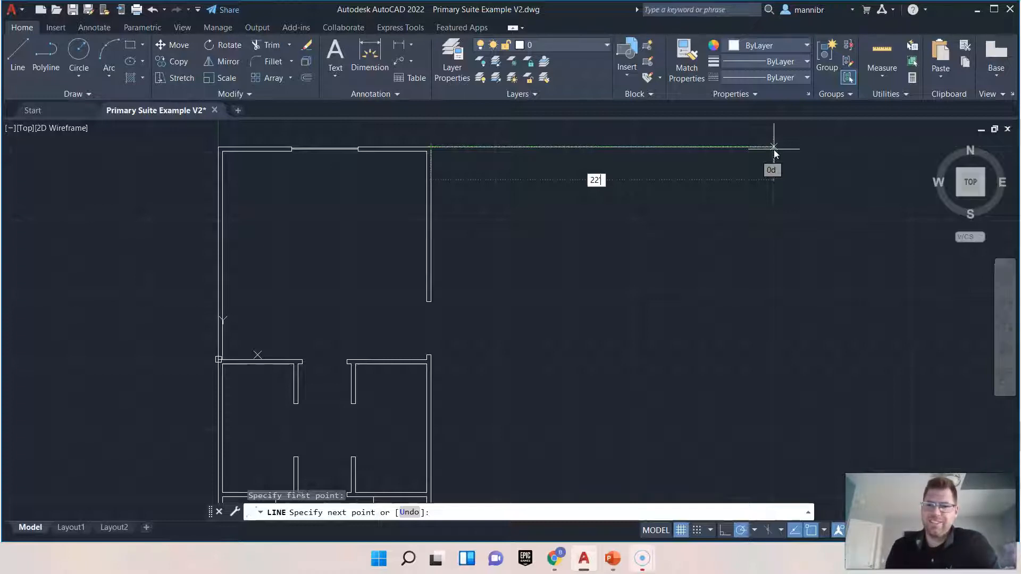
pyautogui.press('Return')
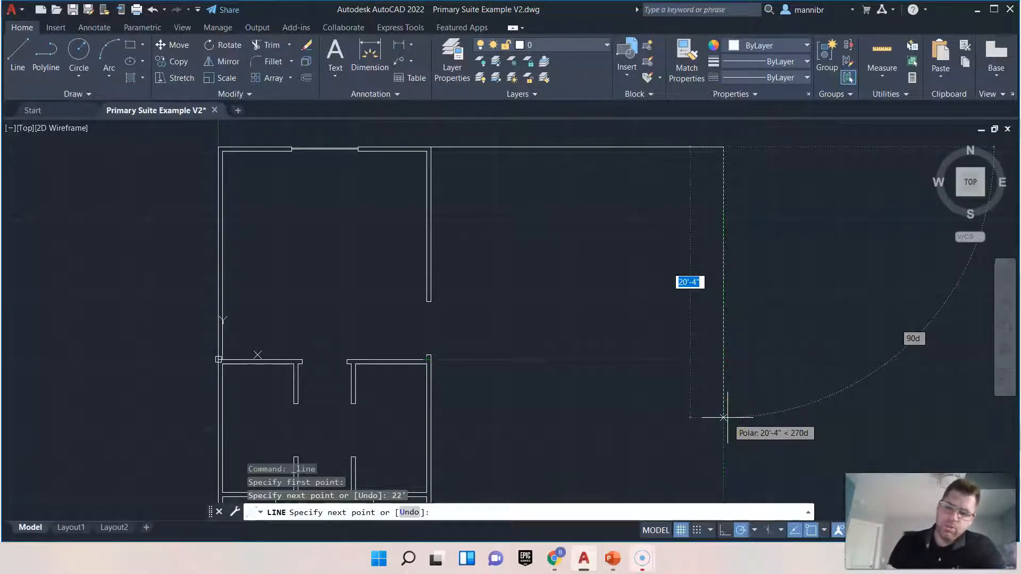
pyautogui.write('20')
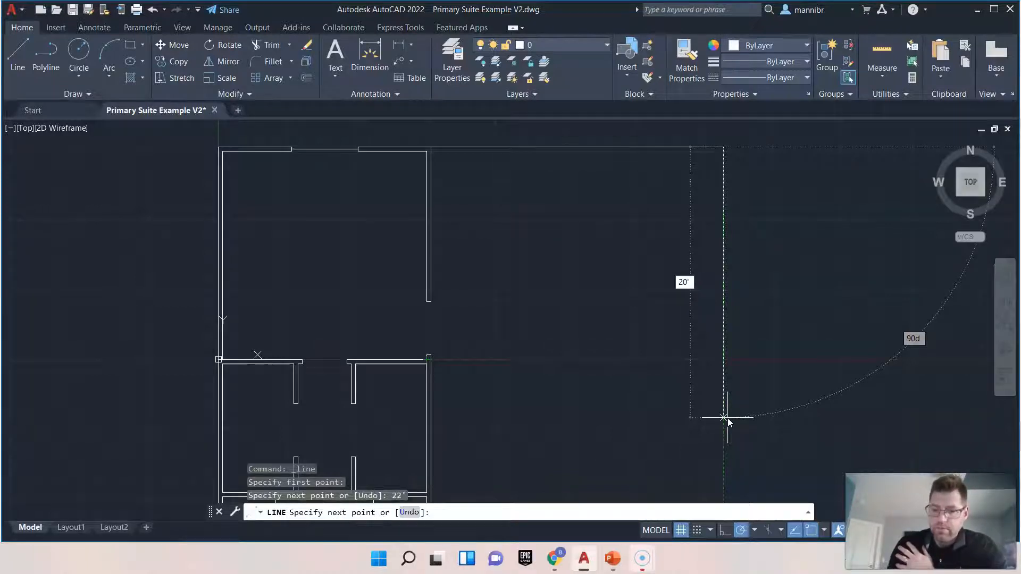
pyautogui.press('Return')
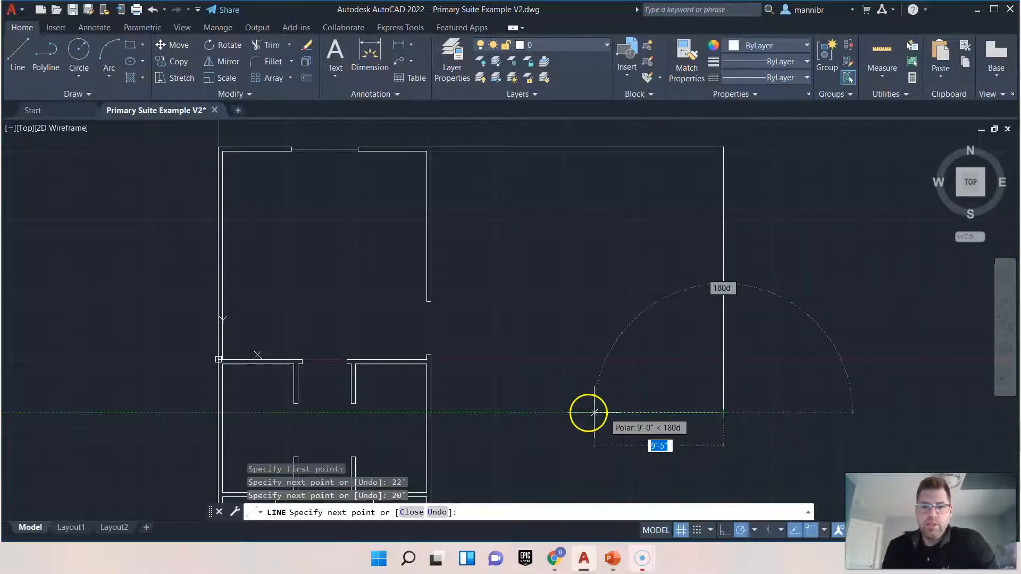
pyautogui.click(431, 412)
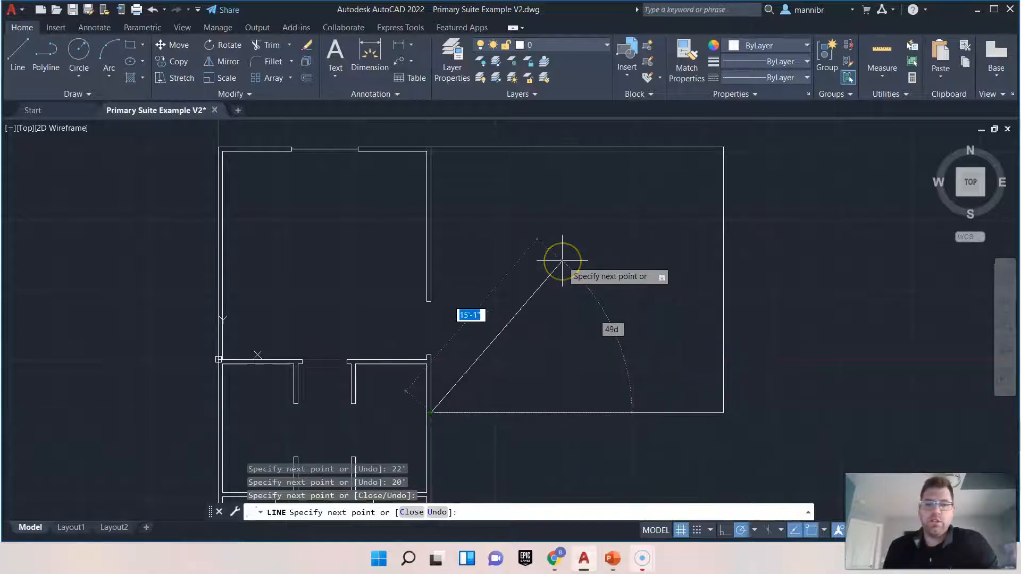
pyautogui.rightClick(562, 260)
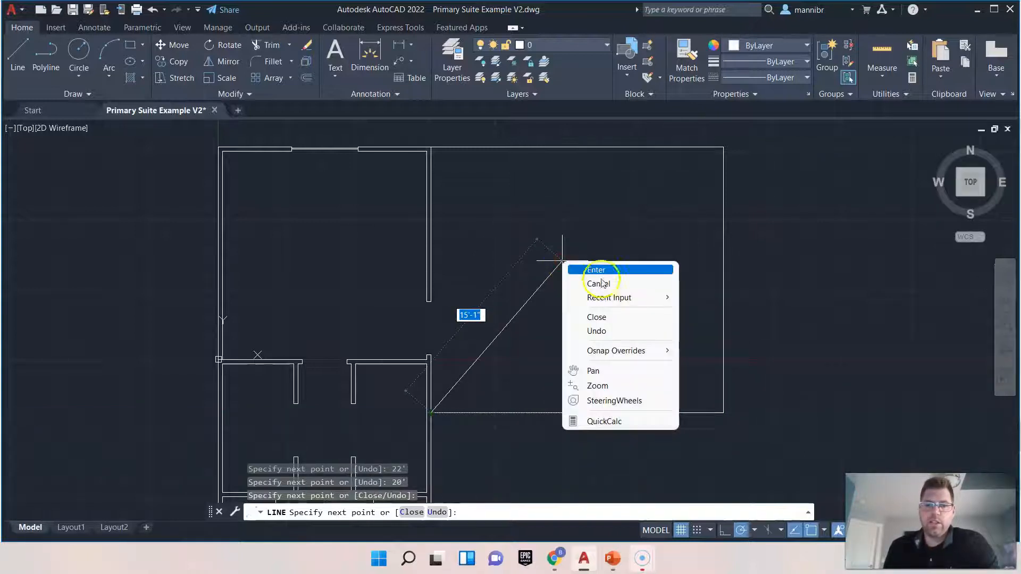
pyautogui.click(605, 268)
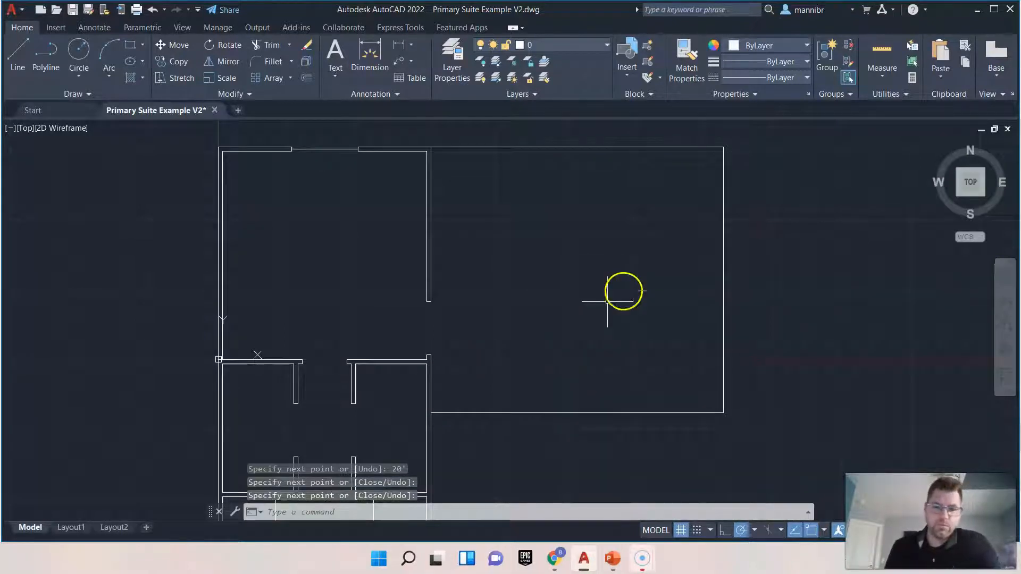
# Draw an adjoining 12' wide room outline from the new room's upper right corner, closing it at the lower right corner.
pyautogui.scroll(-4, 625, 271)
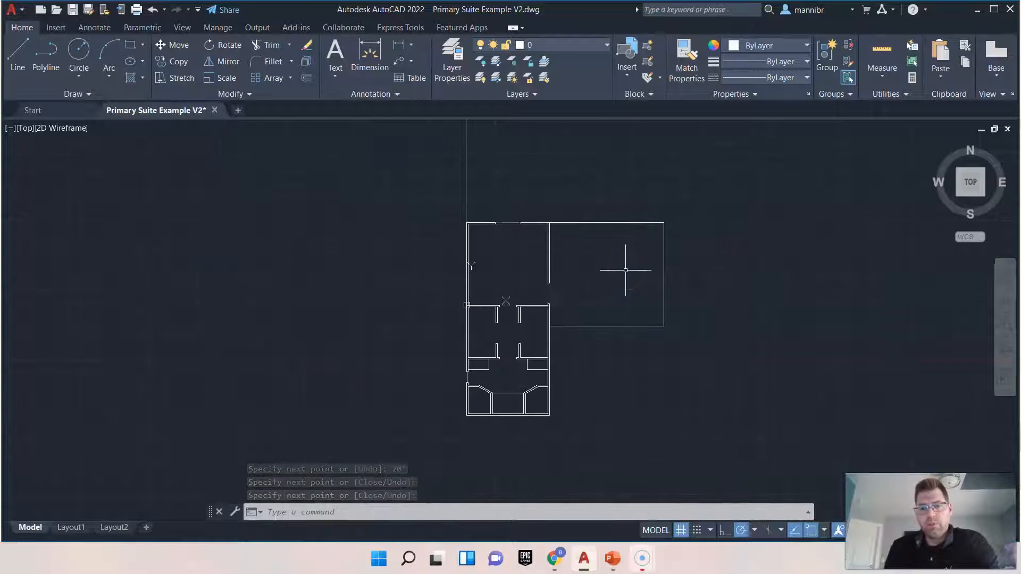
pyautogui.moveTo(728, 270); pyautogui.dragTo(576, 269, button='middle')
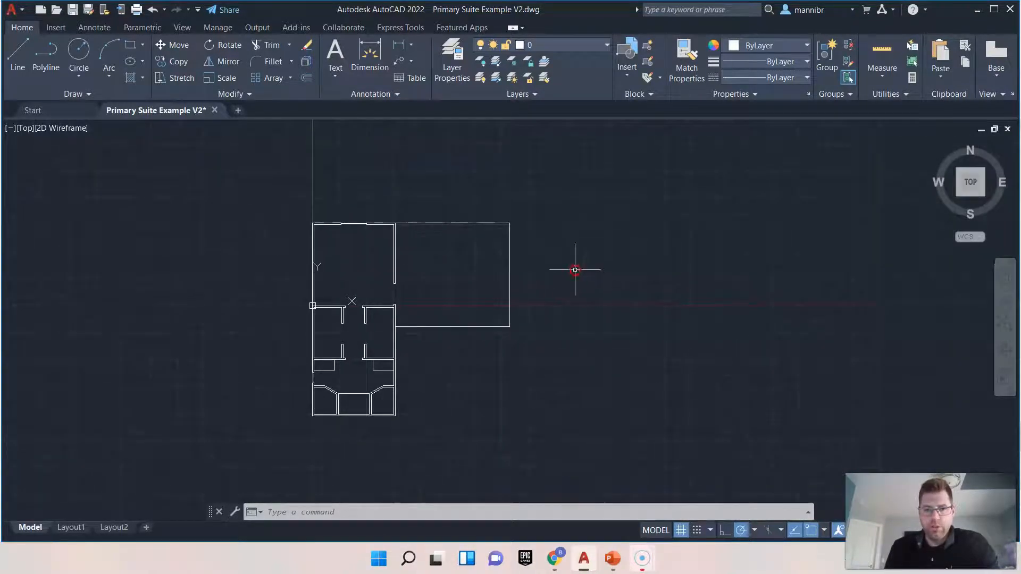
pyautogui.moveTo(642, 267); pyautogui.dragTo(604, 269, button='middle')
pyautogui.scroll(2, 525, 276)
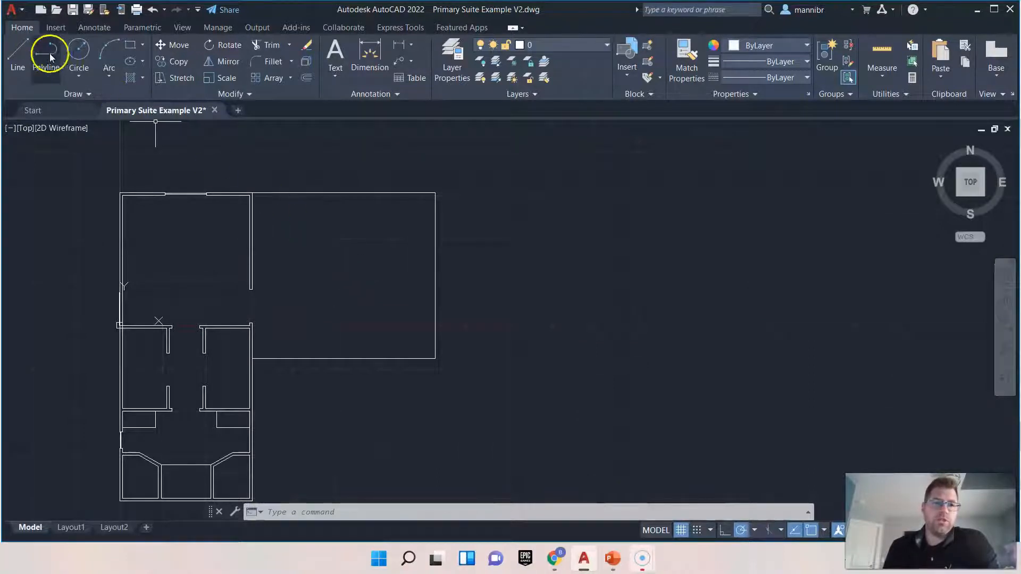
pyautogui.click(18, 59)
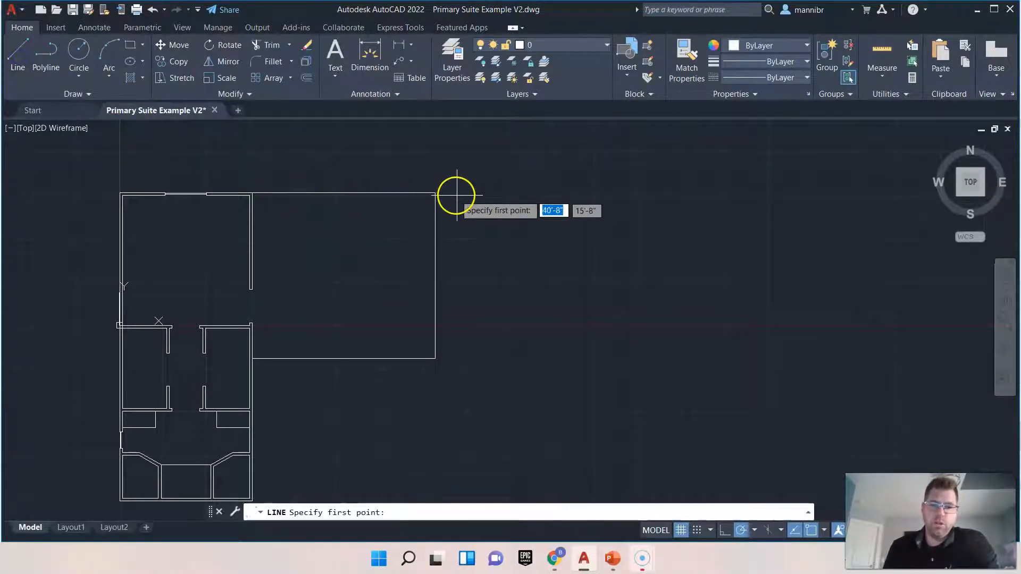
pyautogui.click(435, 193)
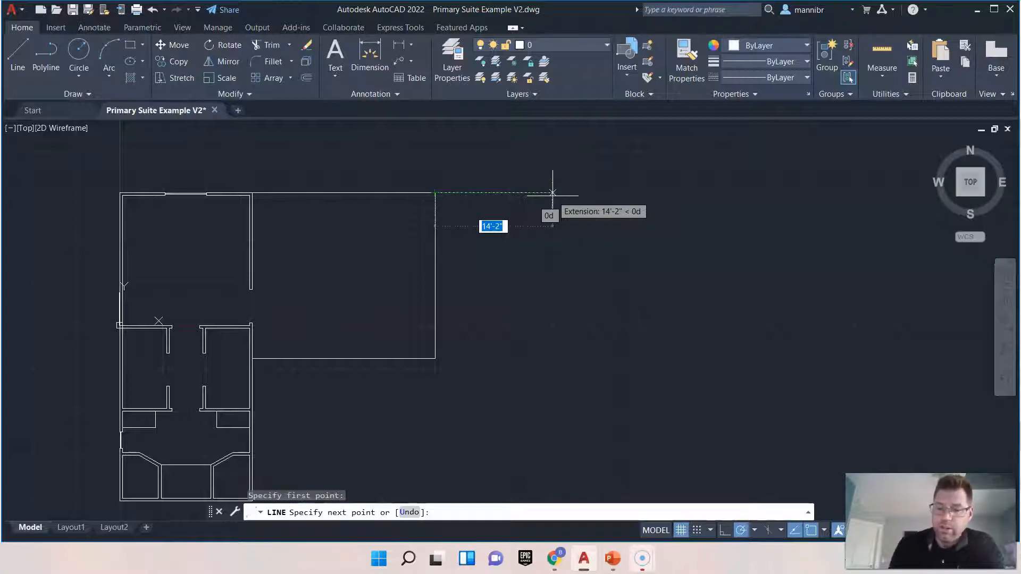
pyautogui.write("12'")
pyautogui.press('Return')
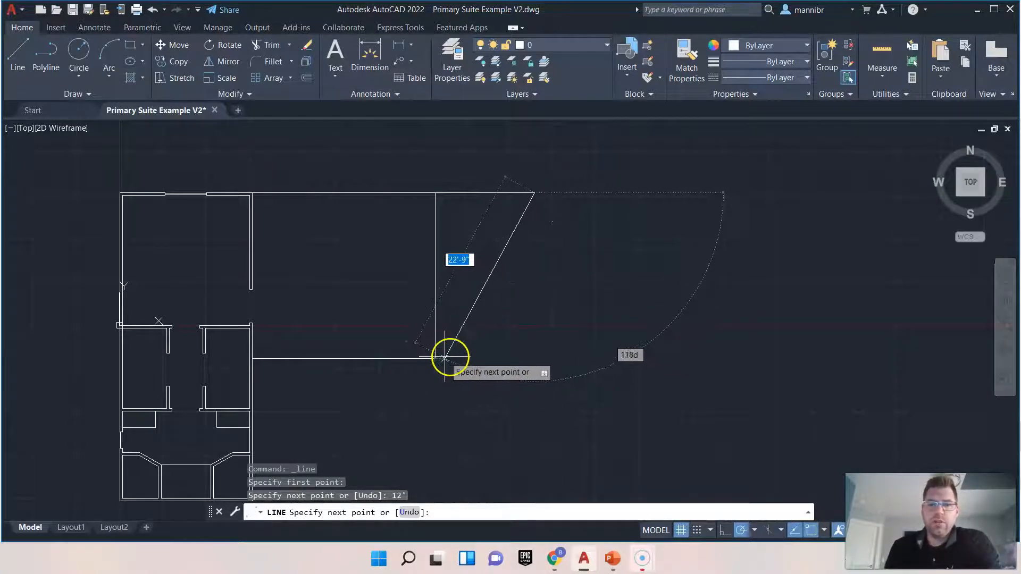
pyautogui.click(534, 358)
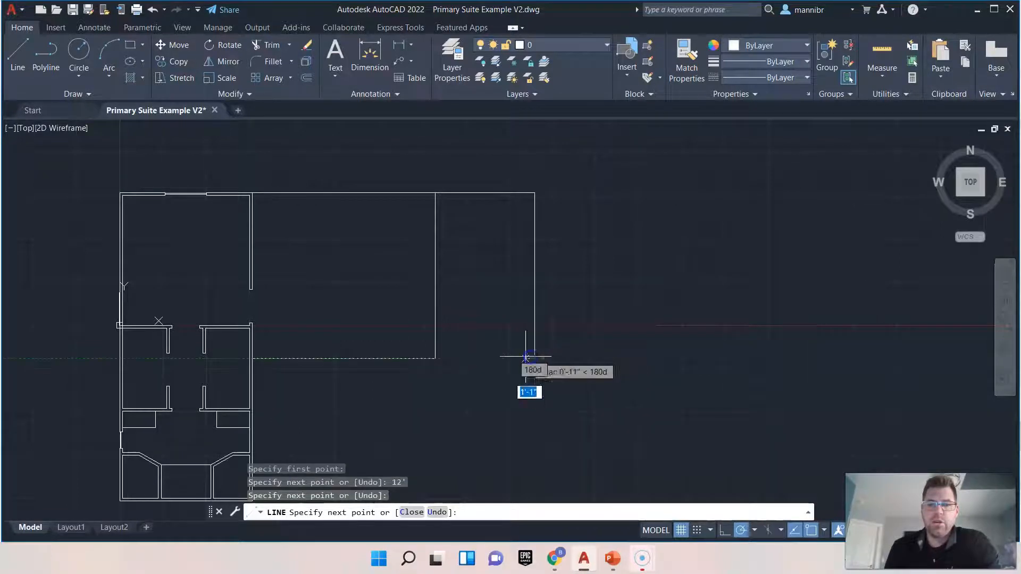
pyautogui.rightClick(512, 329)
pyautogui.click(514, 332)
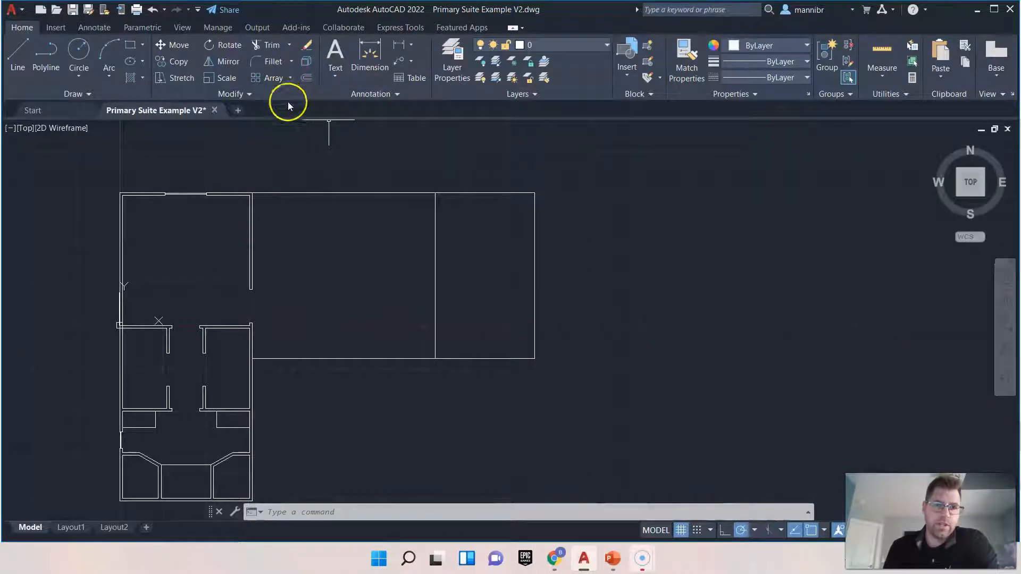
# Offset the two new rooms' upper wall lines and the far right wall line 4" inward.
pyautogui.click(308, 78)
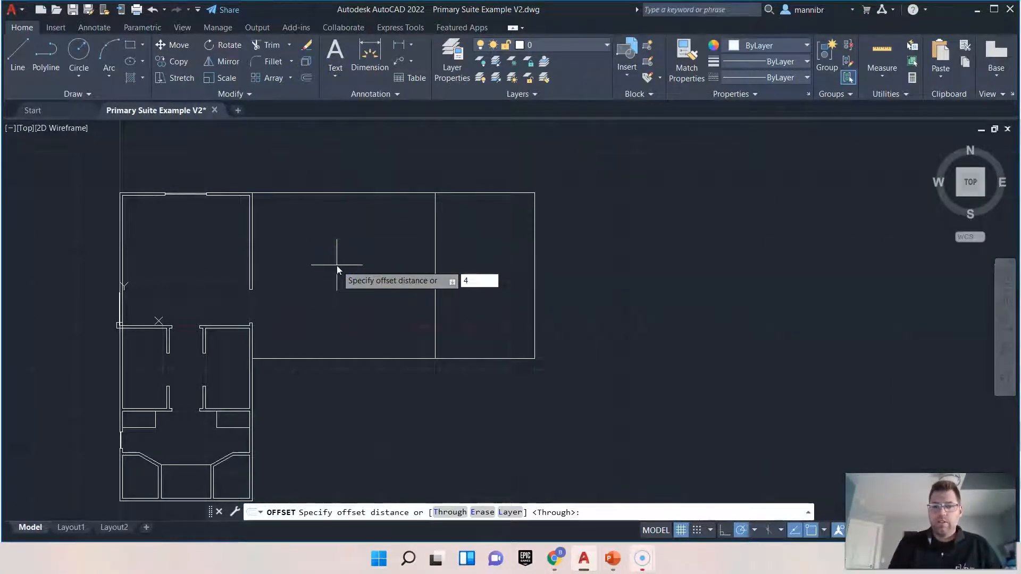
pyautogui.press('Return')
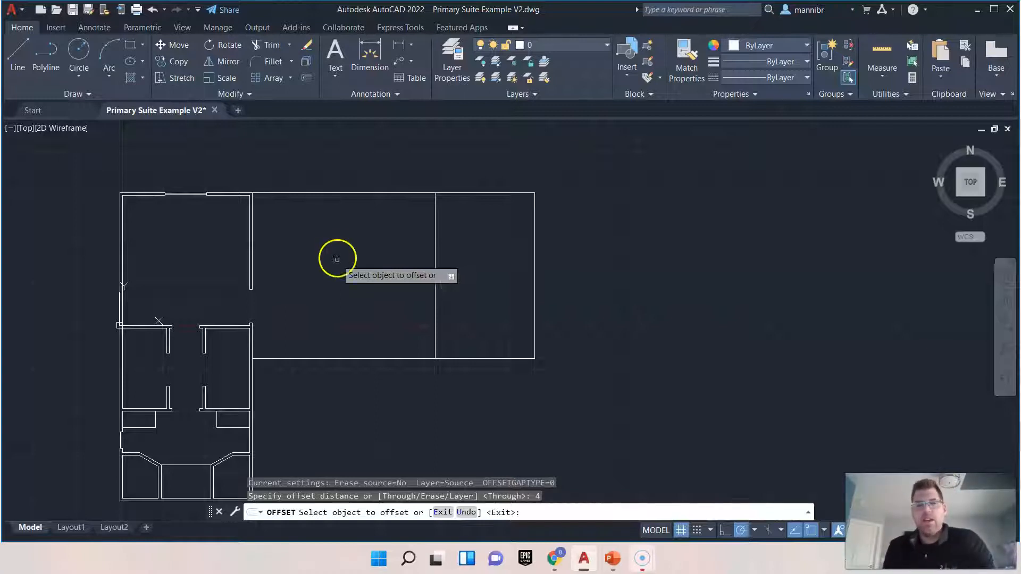
pyautogui.click(355, 193)
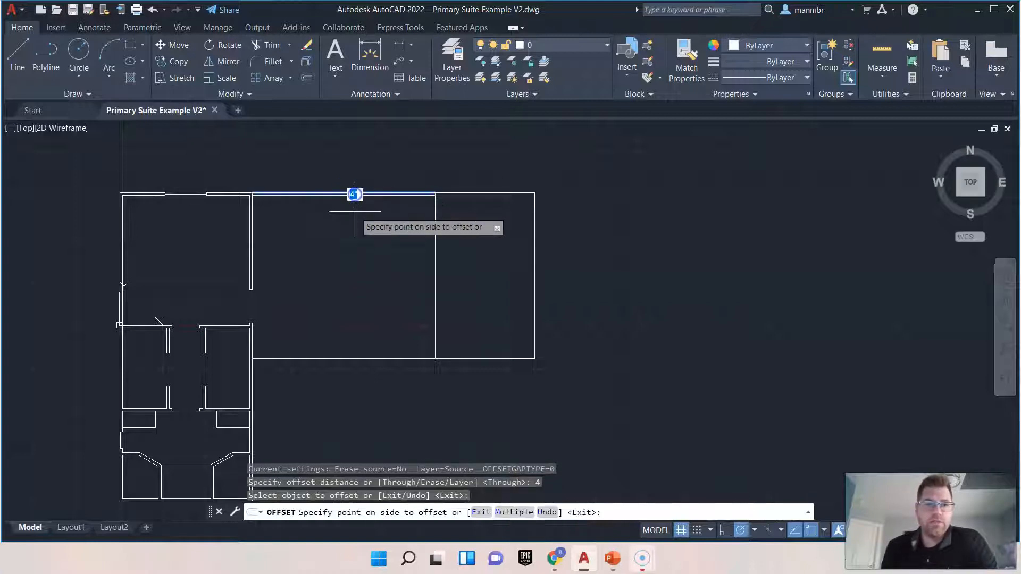
pyautogui.click(353, 215)
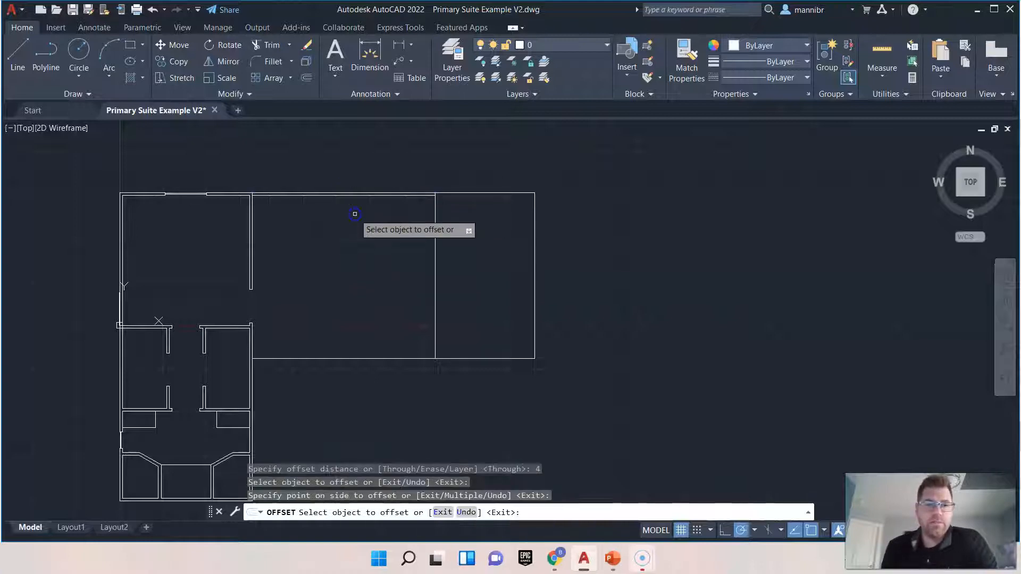
pyautogui.click(494, 193)
pyautogui.click(486, 222)
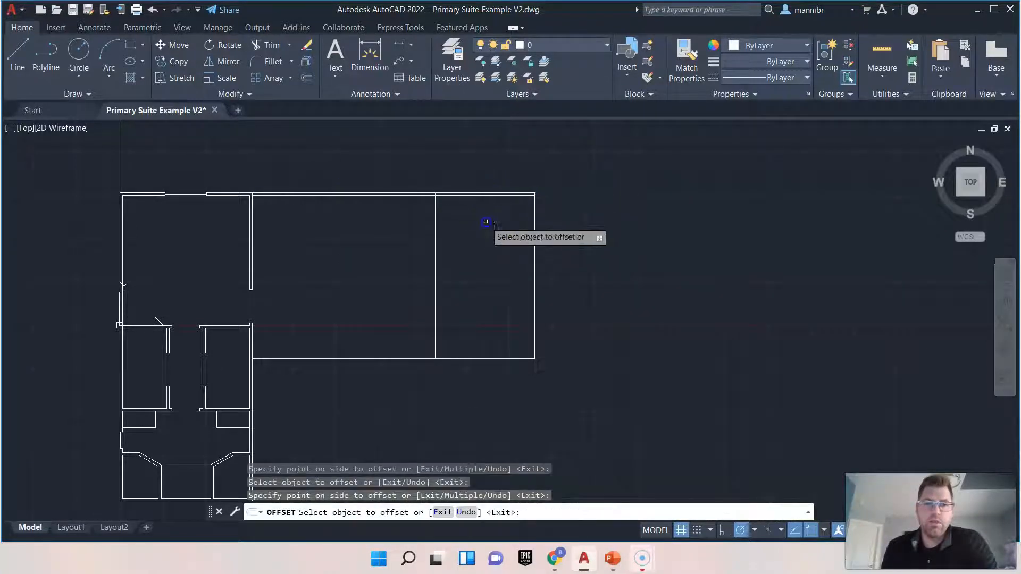
pyautogui.click(535, 222)
pyautogui.click(496, 227)
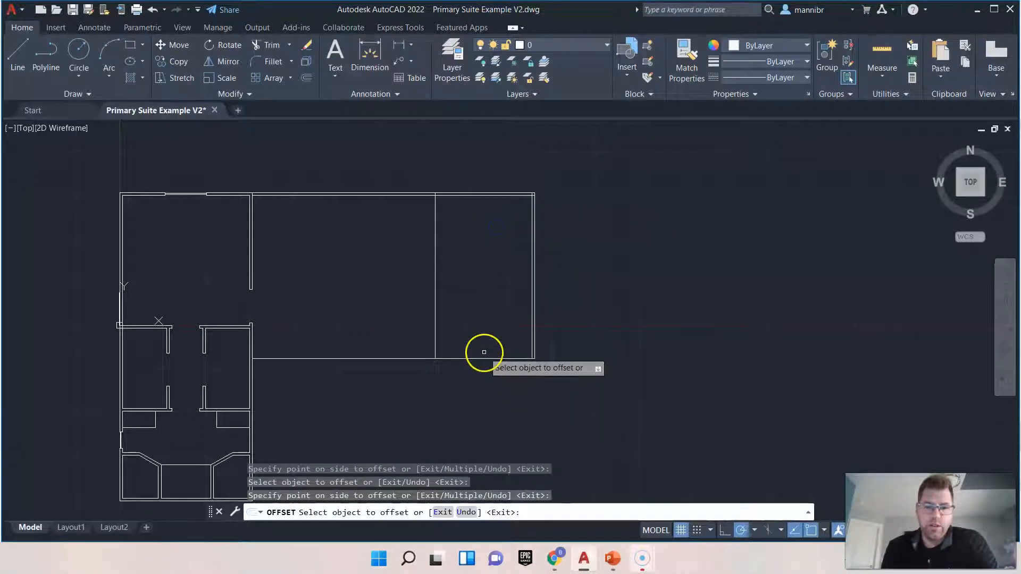
# Offset both lower wall lines 4" inward and the dividing wall line 4" to the left.
pyautogui.click(482, 357)
pyautogui.click(483, 353)
pyautogui.click(365, 358)
pyautogui.click(367, 336)
pyautogui.click(434, 317)
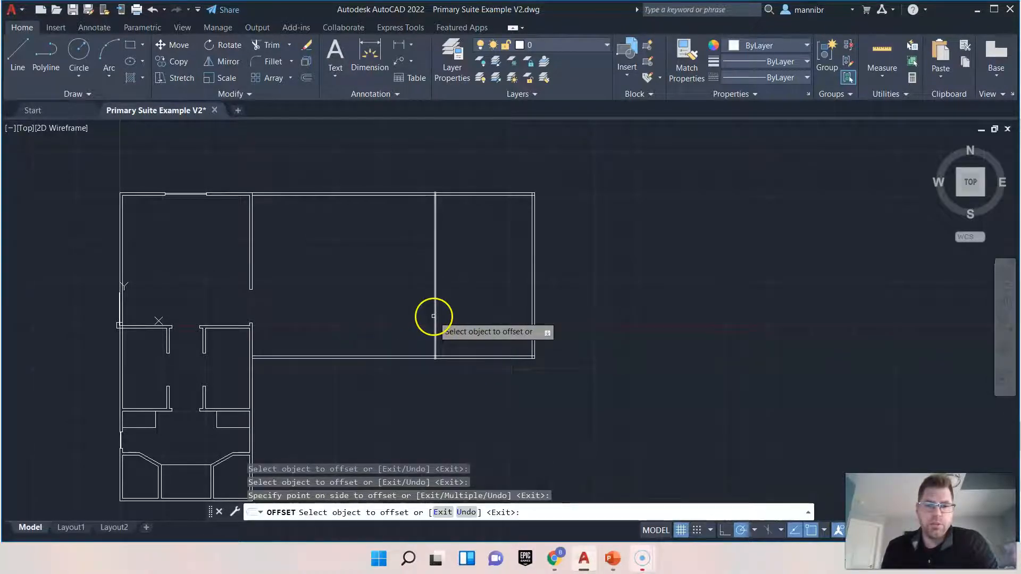
pyautogui.click(402, 319)
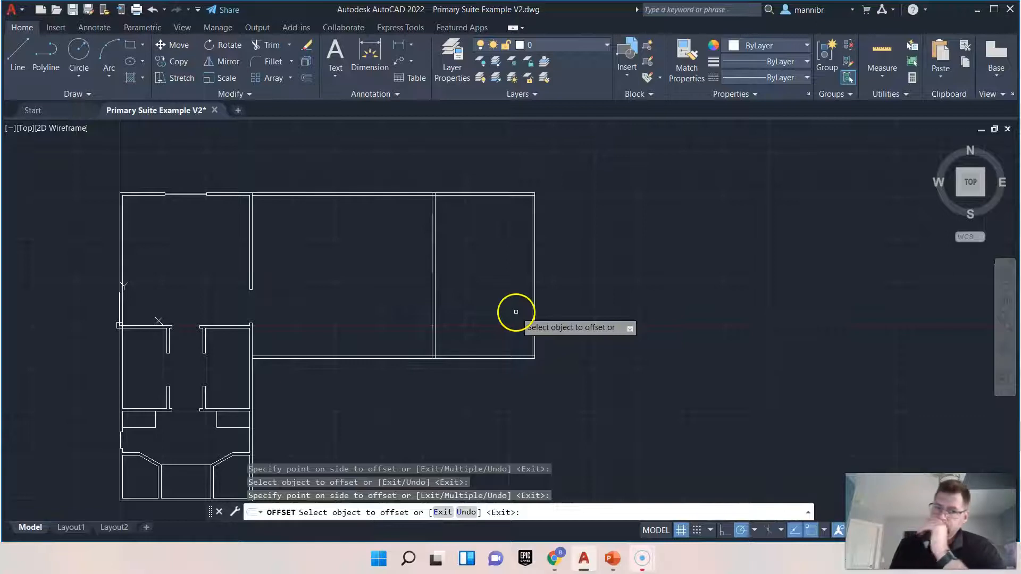
pyautogui.rightClick(622, 265)
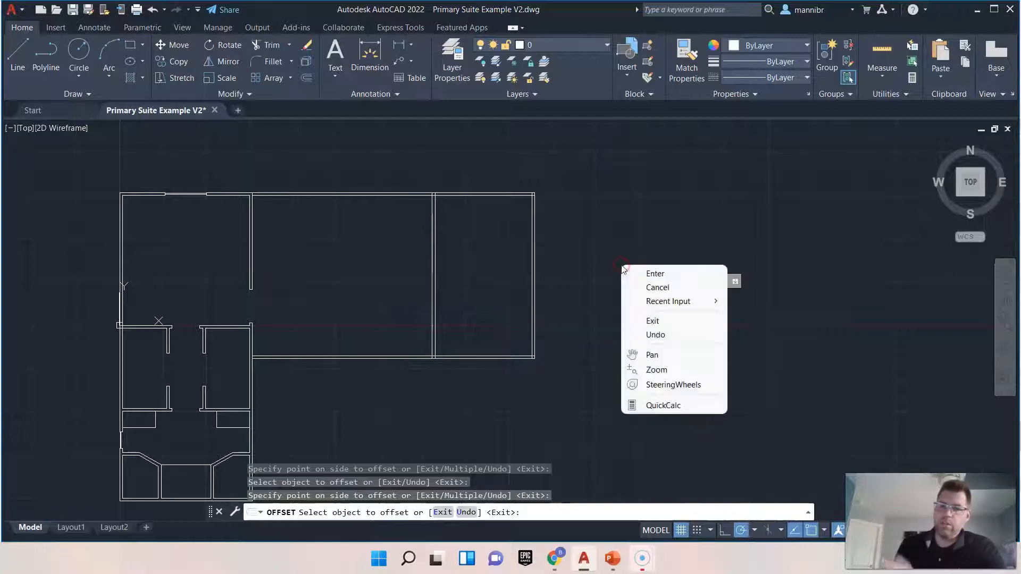
pyautogui.click(654, 273)
pyautogui.scroll(4, 402, 276)
pyautogui.moveTo(452, 229); pyautogui.dragTo(496, 487, button='middle')
pyautogui.scroll(-2, 425, 374)
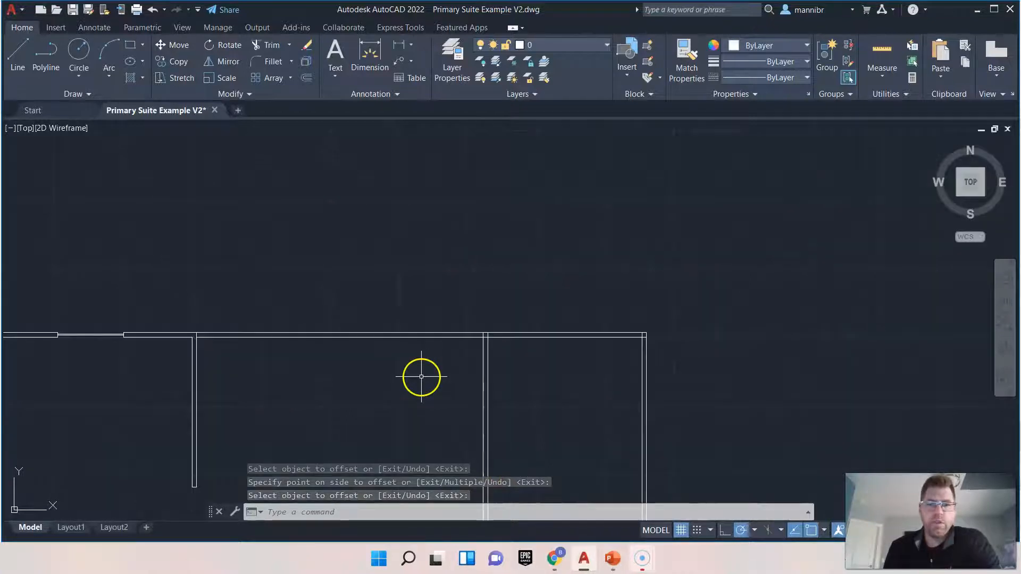
pyautogui.moveTo(388, 412)
pyautogui.mouseDown(button='middle')
pyautogui.moveTo(500, 238)
pyautogui.moveTo(579, 255)
pyautogui.moveTo(526, 261)
pyautogui.mouseUp(button='middle')
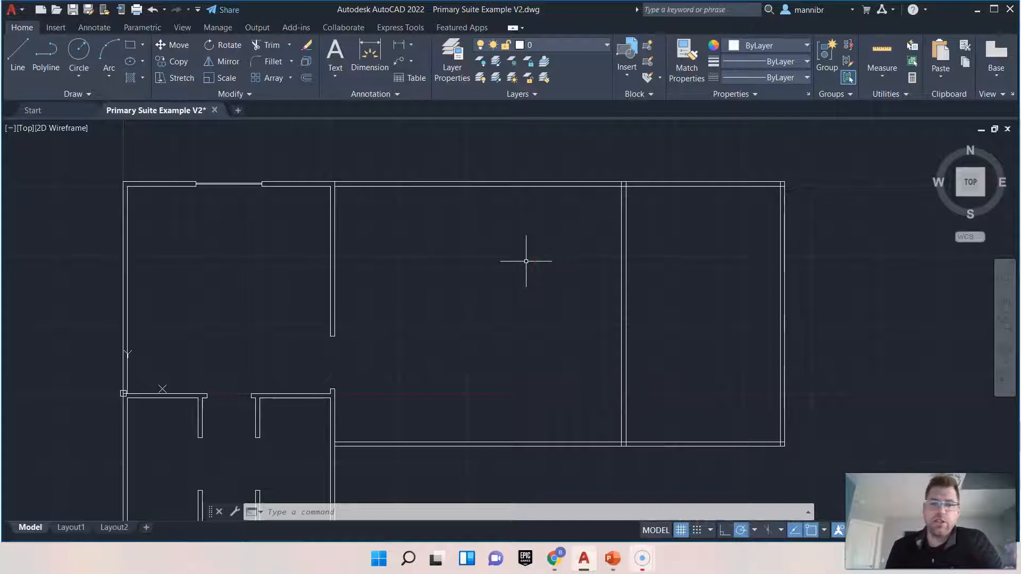
pyautogui.click(605, 185)
pyautogui.scroll(-2, 602, 188)
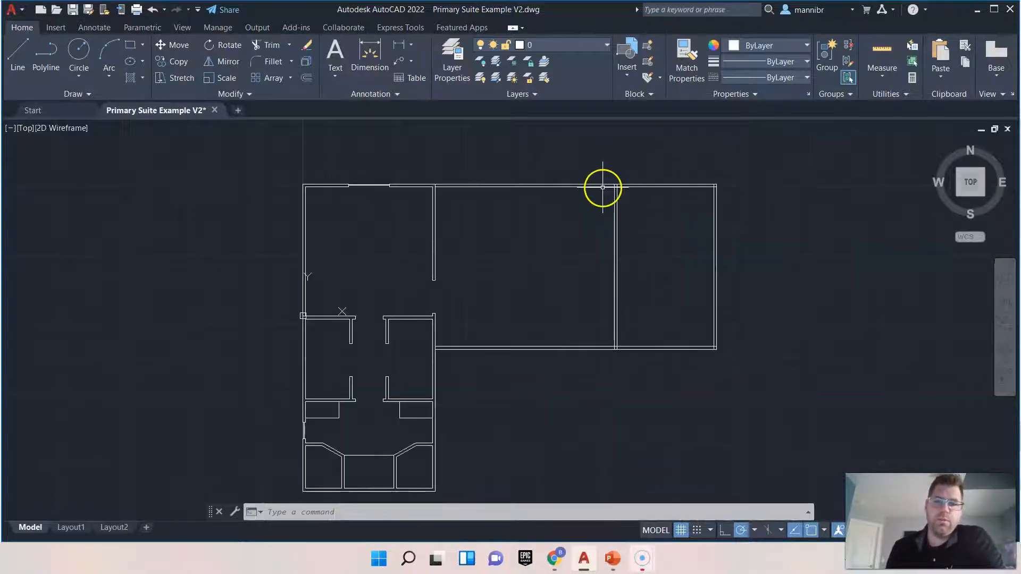
# Trim the overlapping wall lines where the dividing wall meets the upper wall.
pyautogui.scroll(5, 610, 180)
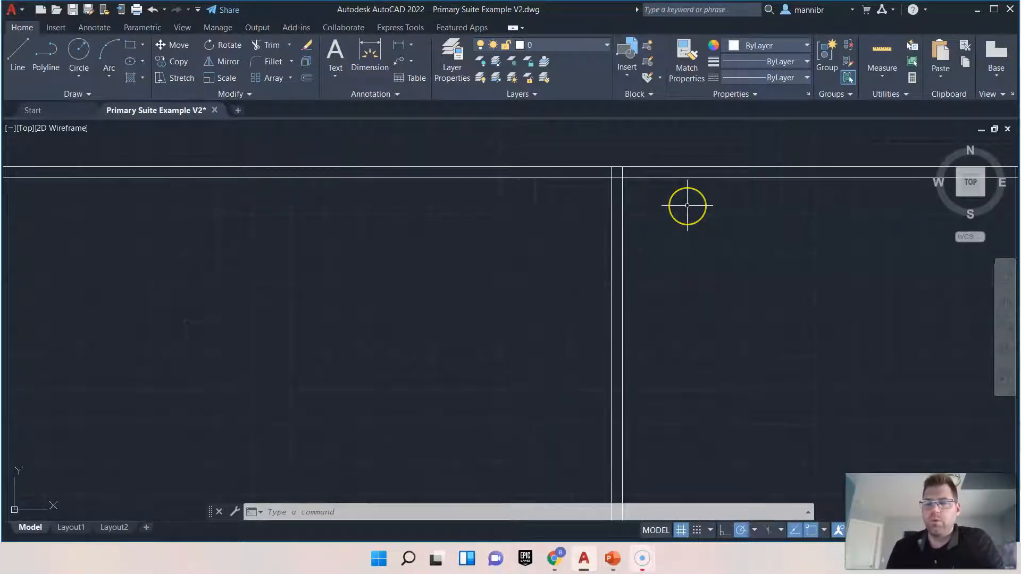
pyautogui.scroll(-1, 687, 206)
pyautogui.moveTo(681, 225); pyautogui.dragTo(600, 283, button='middle')
pyautogui.scroll(4, 569, 247)
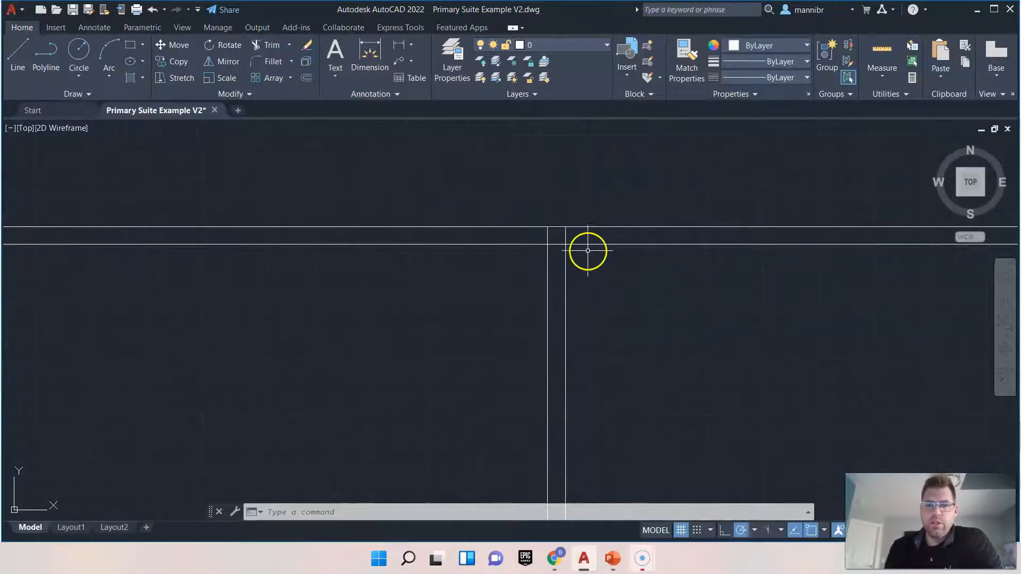
pyautogui.click(266, 47)
pyautogui.scroll(2, 559, 228)
pyautogui.moveTo(606, 250)
pyautogui.mouseDown()
pyautogui.moveTo(572, 249)
pyautogui.moveTo(546, 271)
pyautogui.mouseUp()
pyautogui.scroll(-4, 579, 331)
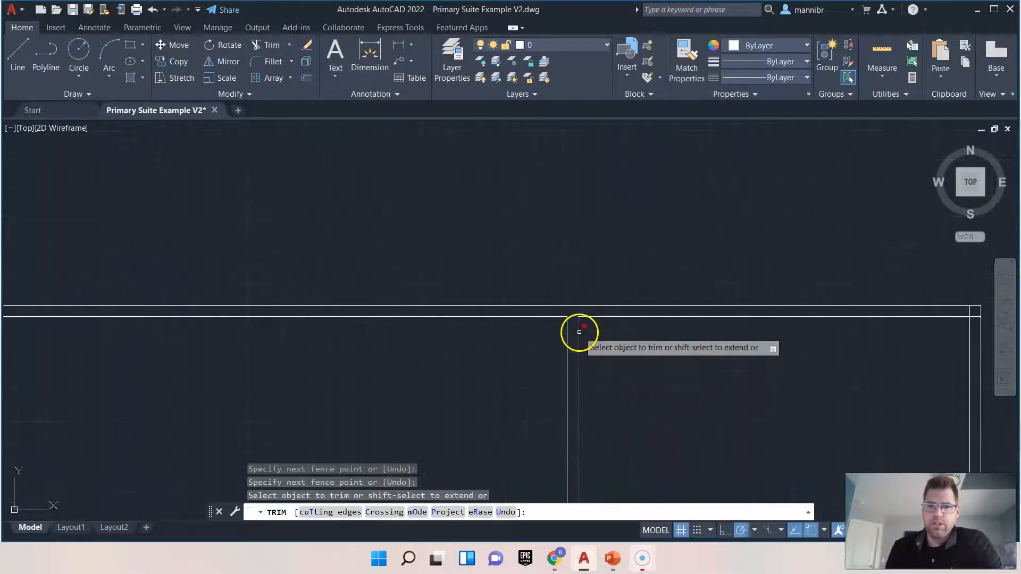
# Trim the lower wall's inner line between the two dividing wall lines.
pyautogui.moveTo(614, 376); pyautogui.dragTo(608, 137, button='middle')
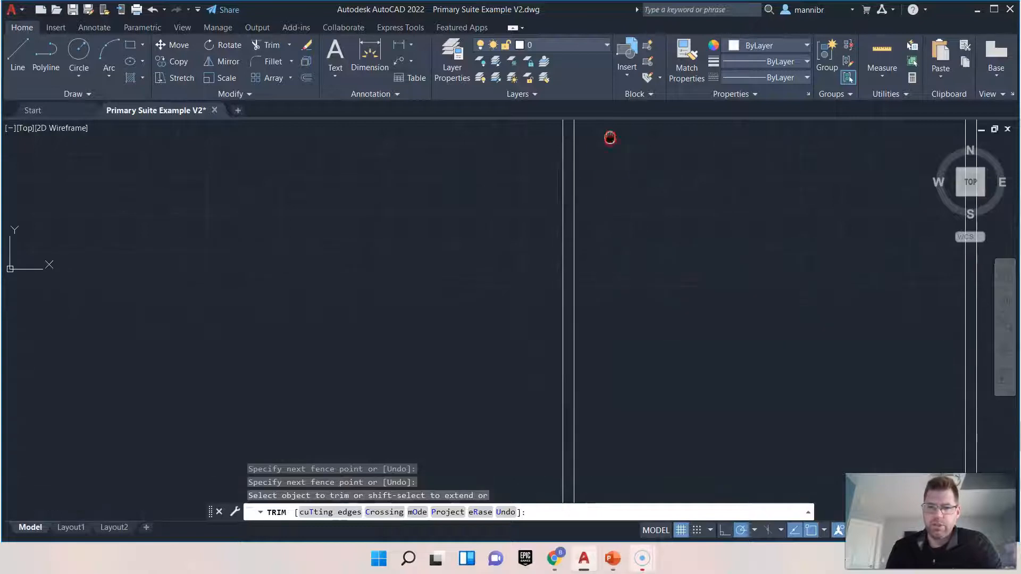
pyautogui.scroll(-8, 601, 200)
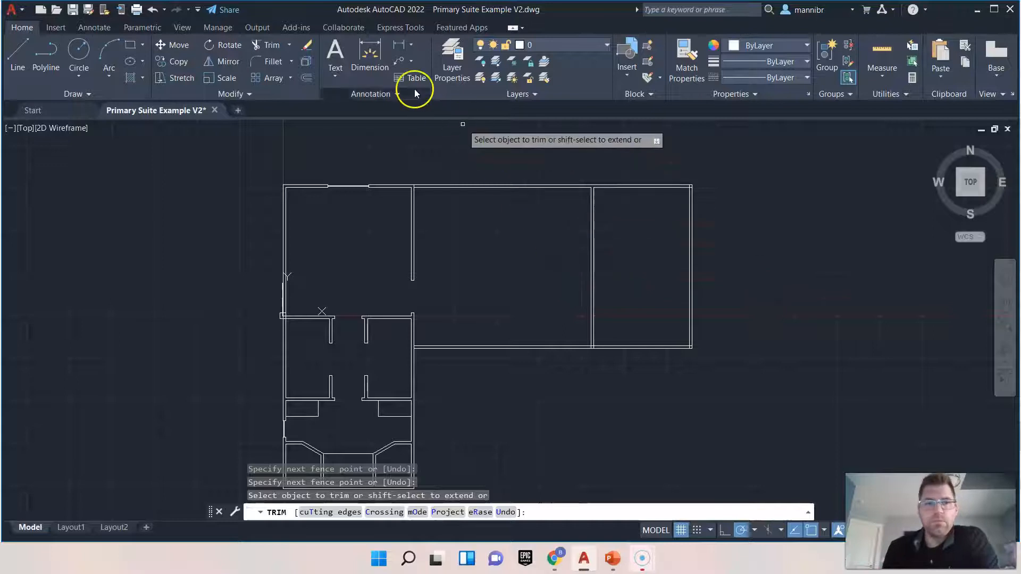
pyautogui.click(20, 49)
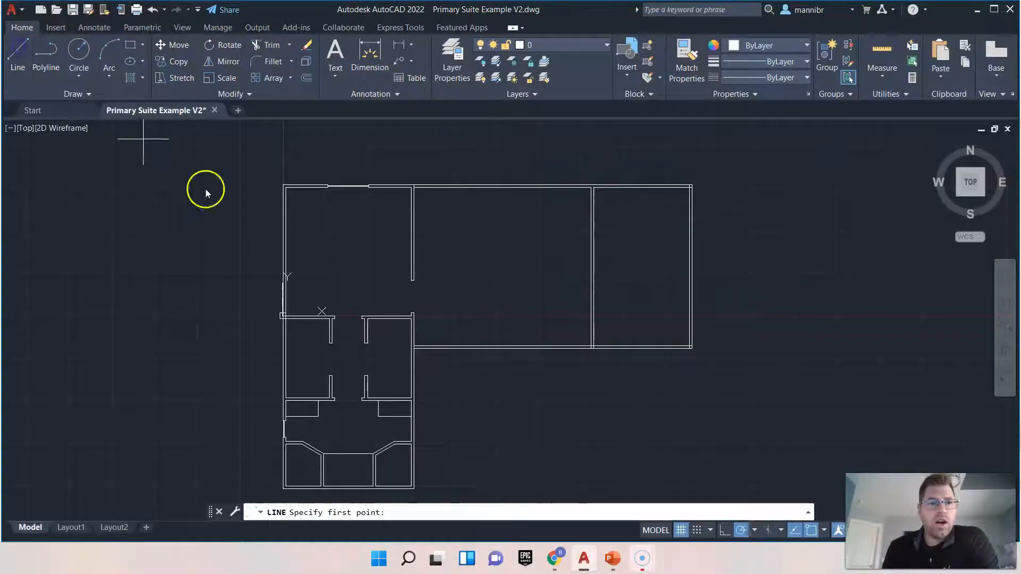
pyautogui.scroll(4, 556, 335)
pyautogui.scroll(4, 605, 341)
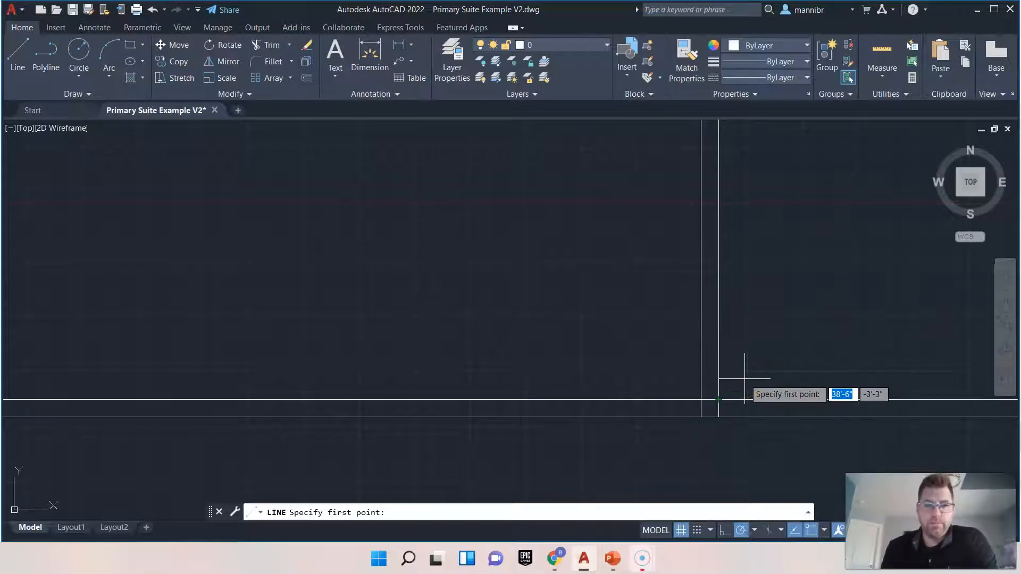
pyautogui.scroll(3, 714, 410)
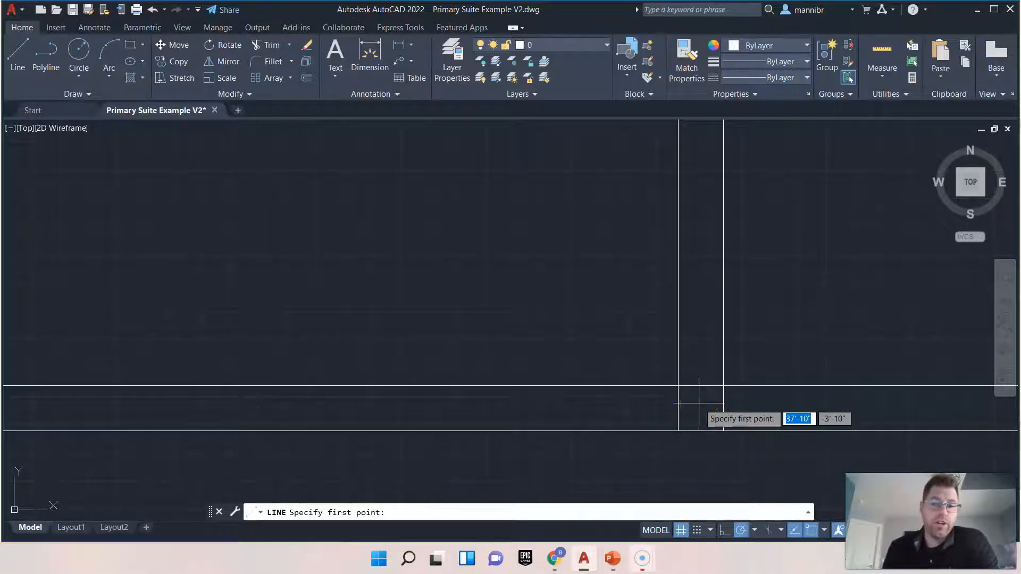
pyautogui.click(271, 47)
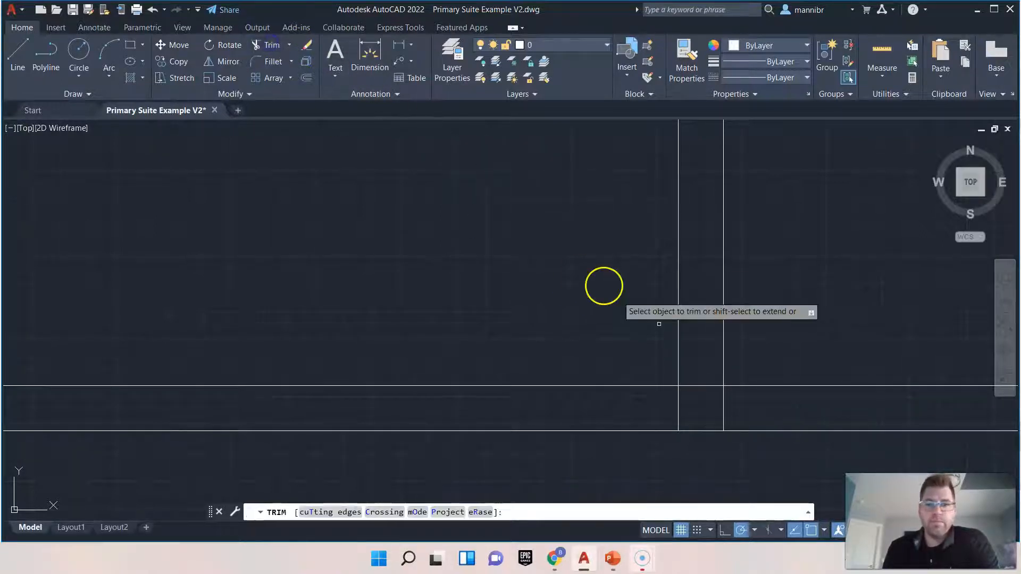
pyautogui.click(697, 364)
pyautogui.click(698, 410)
pyautogui.press('Return')
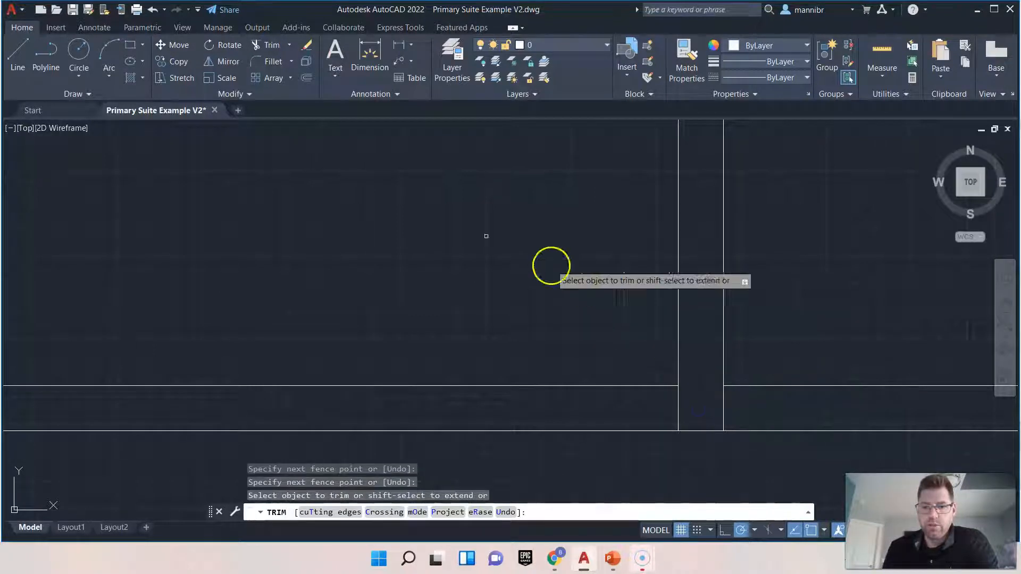
# Draw a short line across the dividing wall's lower end, connecting the inner corners of the lower wall.
pyautogui.click(19, 47)
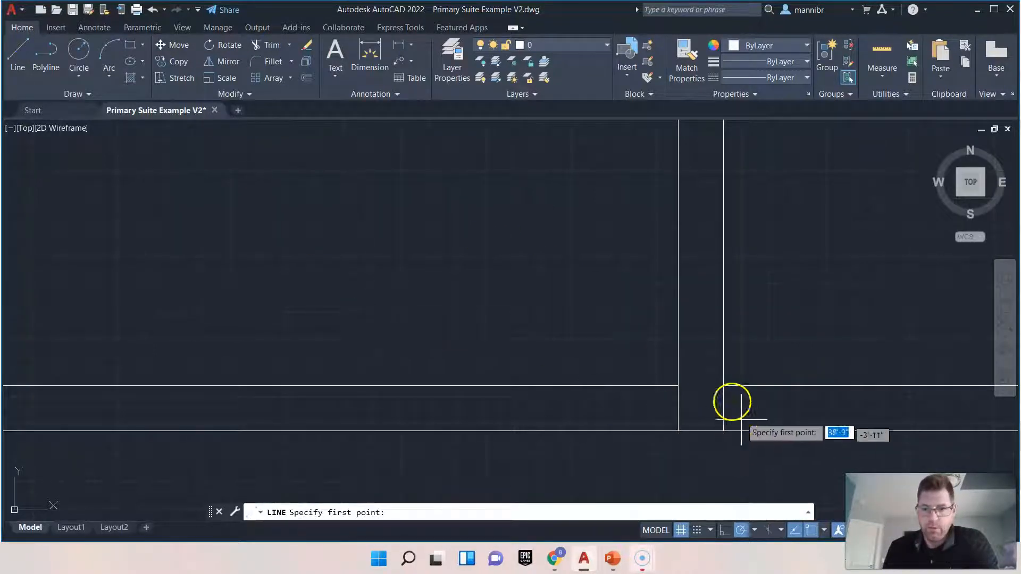
pyautogui.click(677, 386)
pyautogui.click(723, 386)
pyautogui.rightClick(776, 312)
pyautogui.click(795, 318)
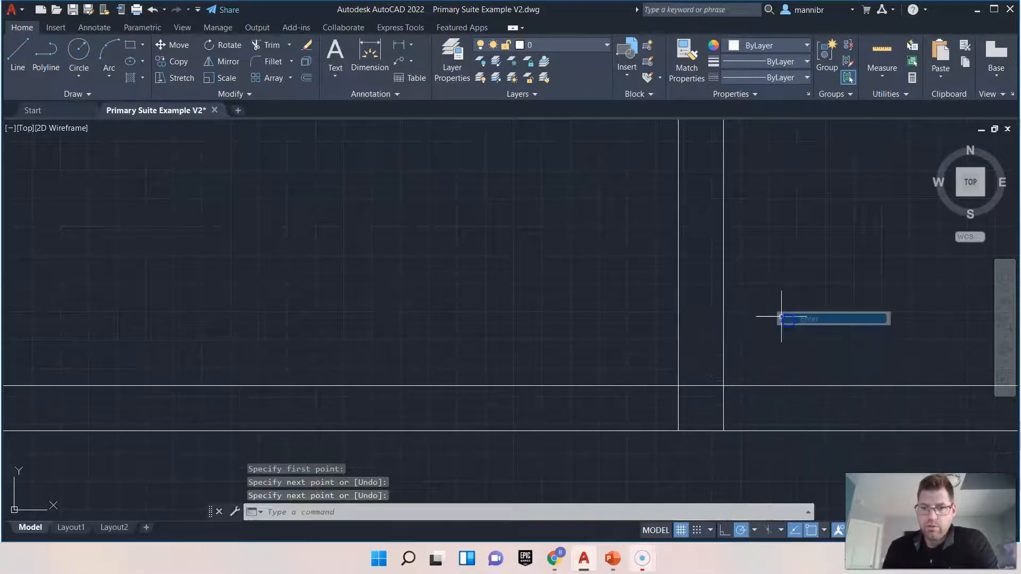
# Offset the short line across the dividing wall's lower end by 12", both downward and upward.
pyautogui.click(306, 78)
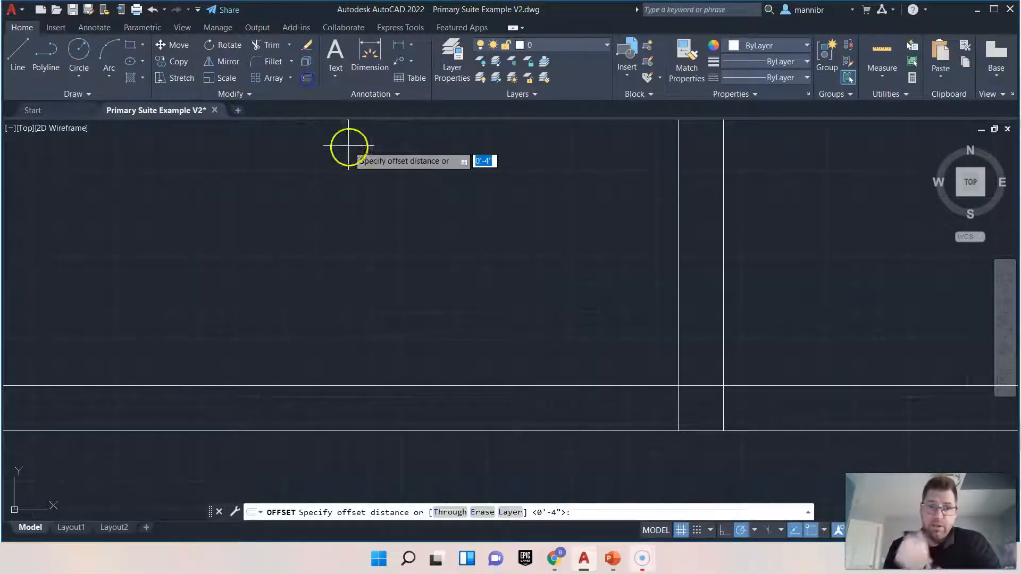
pyautogui.press('Return')
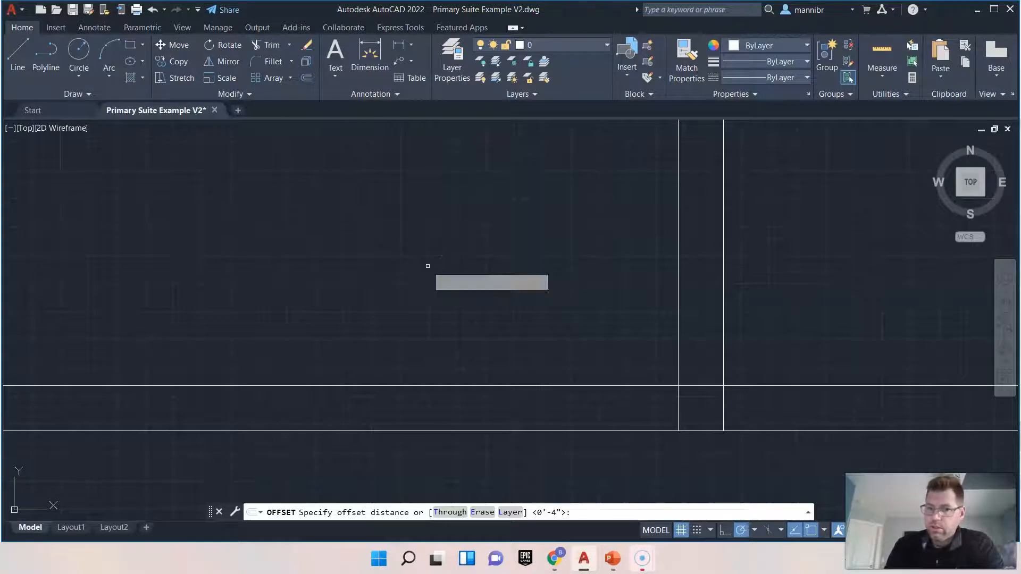
pyautogui.click(701, 386)
pyautogui.click(719, 389)
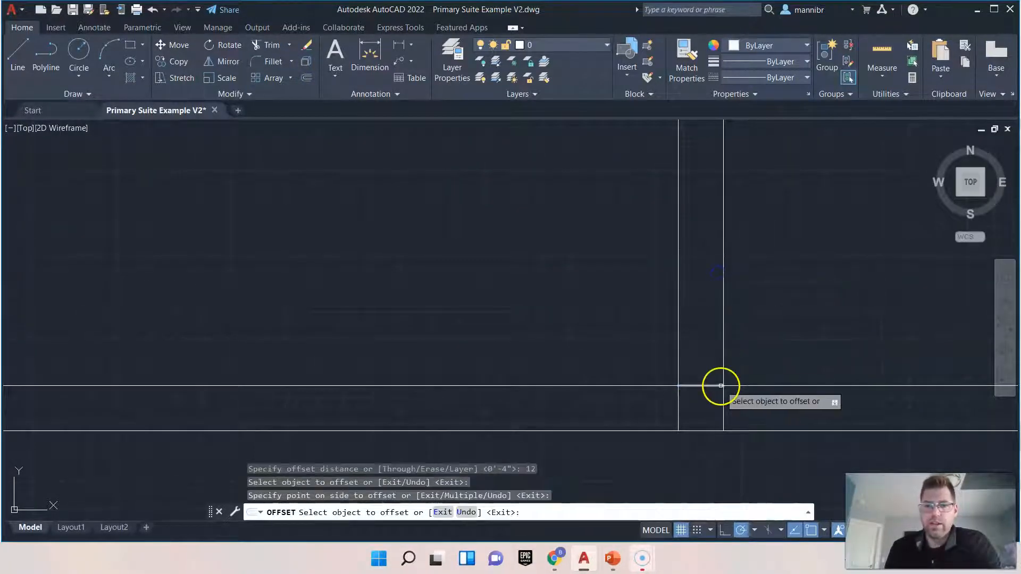
pyautogui.click(699, 386)
pyautogui.click(711, 301)
pyautogui.scroll(-5, 798, 274)
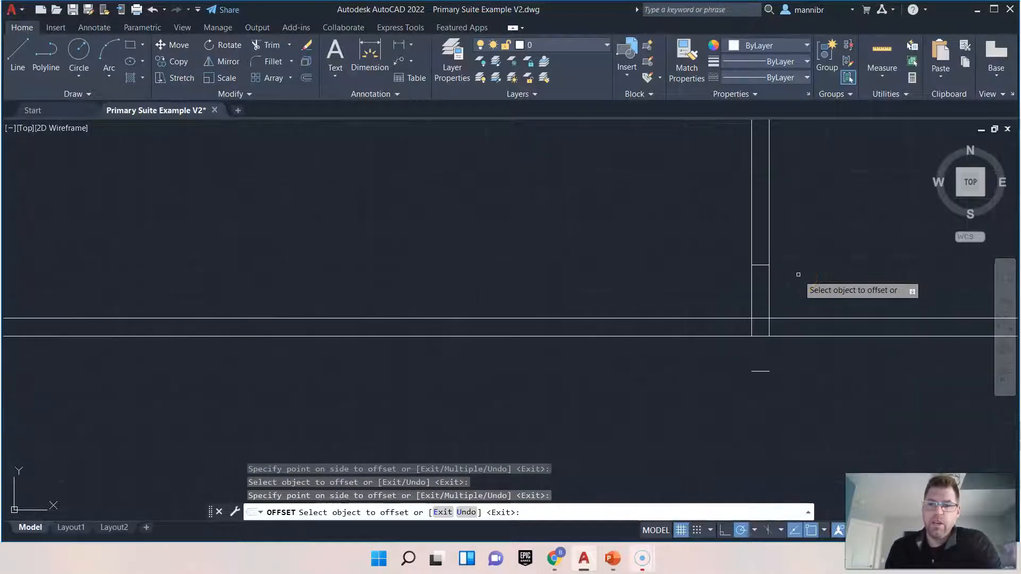
pyautogui.moveTo(798, 182)
pyautogui.mouseDown(button='middle')
pyautogui.moveTo(735, 309)
pyautogui.moveTo(619, 475)
pyautogui.mouseUp(button='middle')
pyautogui.scroll(5, 616, 311)
pyautogui.moveTo(620, 158); pyautogui.dragTo(622, 447, button='middle')
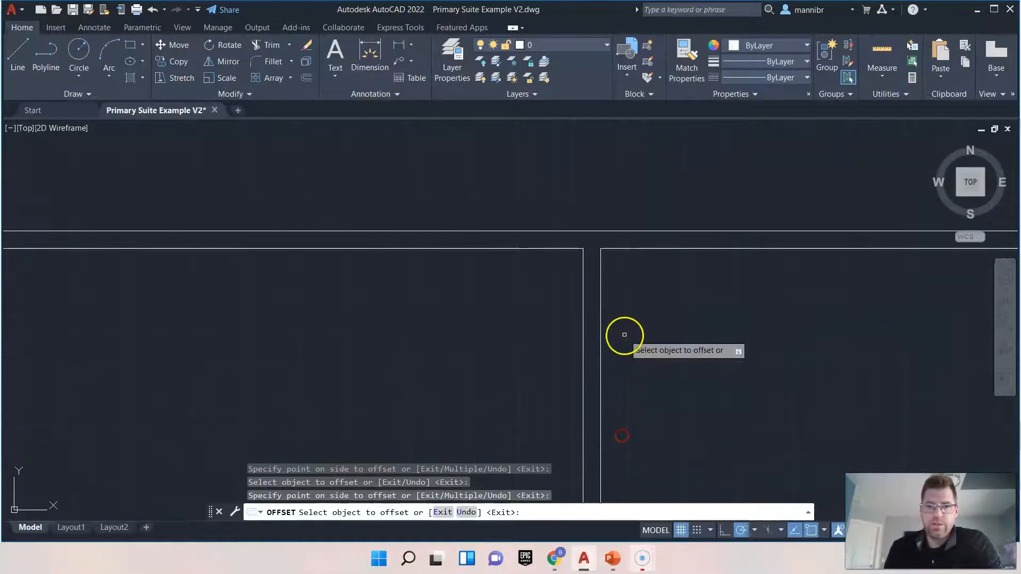
pyautogui.rightClick(661, 292)
pyautogui.click(675, 293)
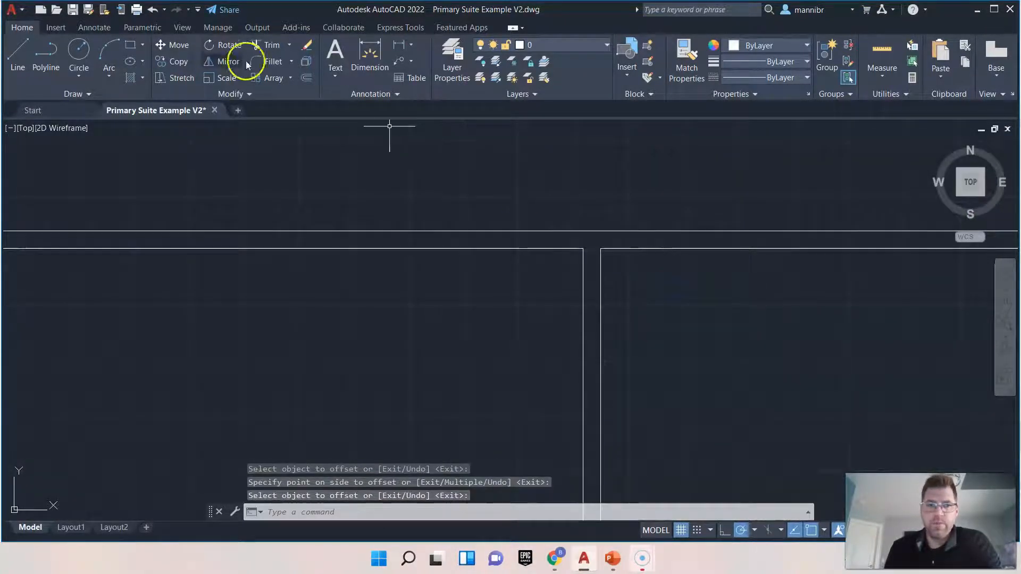
# Draw a short line across the dividing wall's upper end between the inner corners of the upper wall.
pyautogui.click(11, 54)
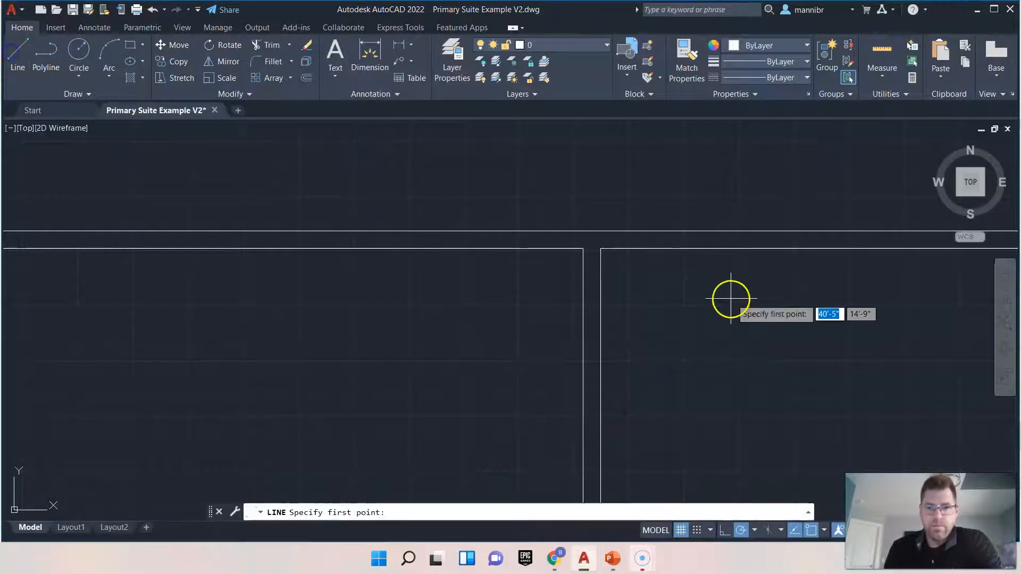
pyautogui.click(583, 248)
pyautogui.click(600, 248)
pyautogui.rightClick(720, 290)
pyautogui.click(737, 301)
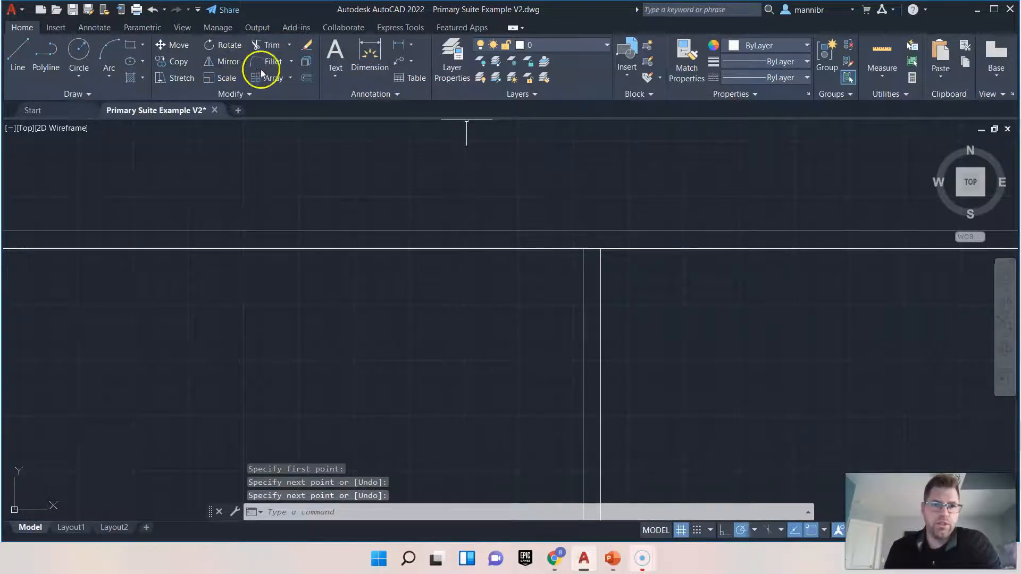
# Offset the short line across the dividing wall's upper end 1'-0" downward.
pyautogui.click(306, 79)
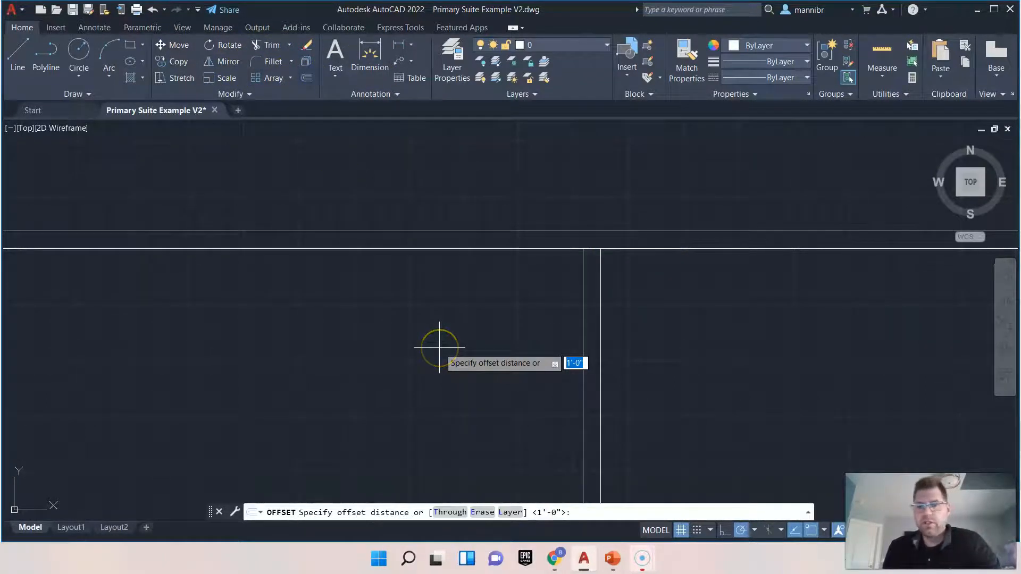
pyautogui.press('Return')
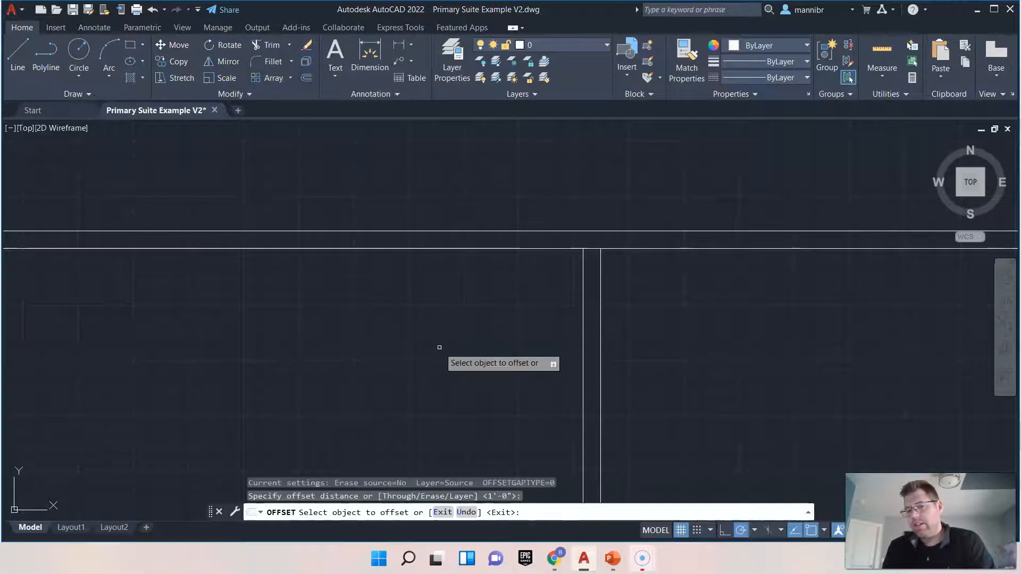
pyautogui.click(595, 249)
pyautogui.click(662, 319)
pyautogui.rightClick(655, 319)
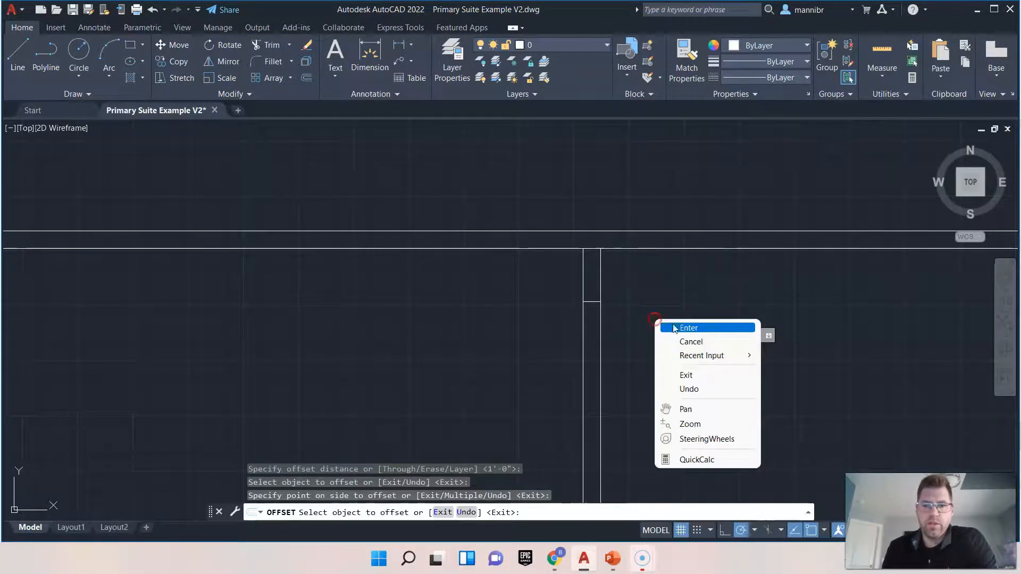
# Trim both dividing wall lines between the upper and lower offset lines to open up the wall.
pyautogui.click(686, 327)
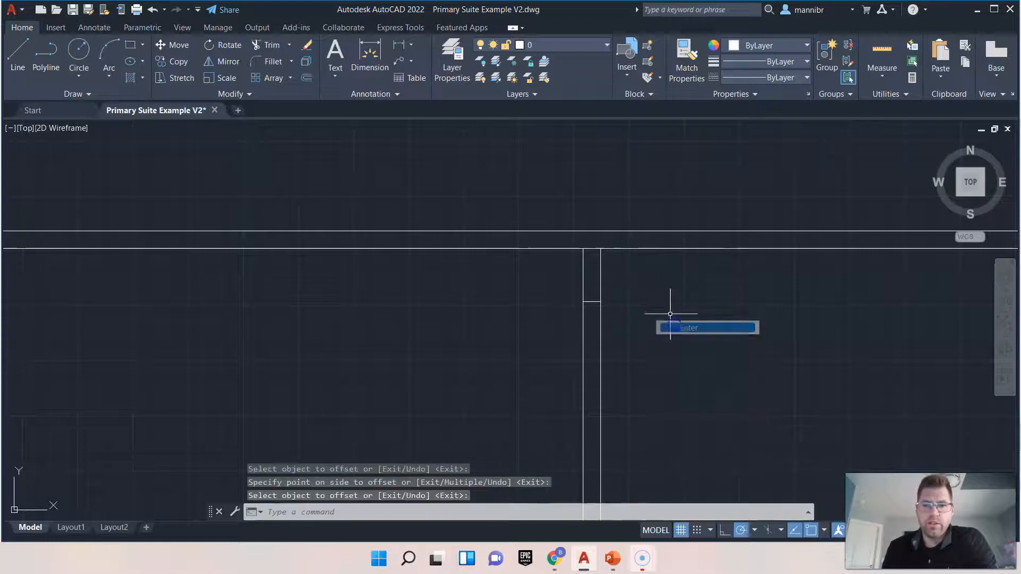
pyautogui.click(270, 50)
pyautogui.scroll(-3, 486, 419)
pyautogui.moveTo(519, 448); pyautogui.dragTo(579, 230, button='middle')
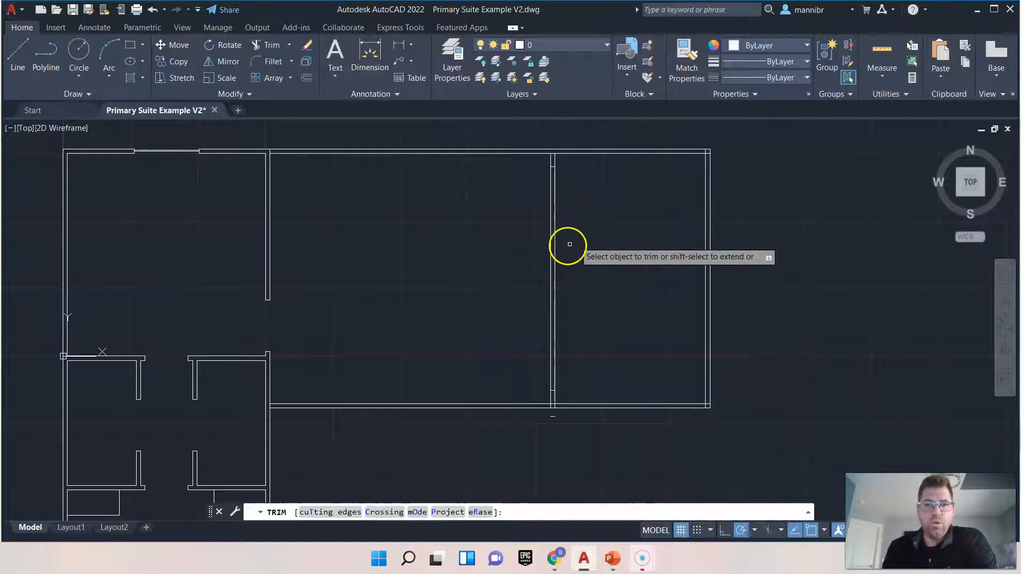
pyautogui.click(272, 49)
pyautogui.click(582, 267)
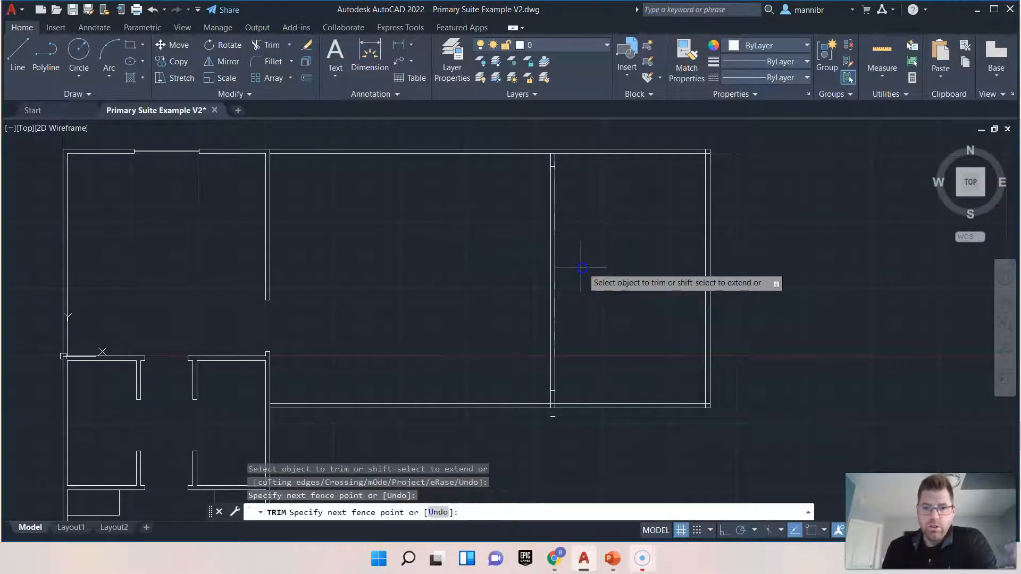
pyautogui.click(524, 266)
pyautogui.press('Return')
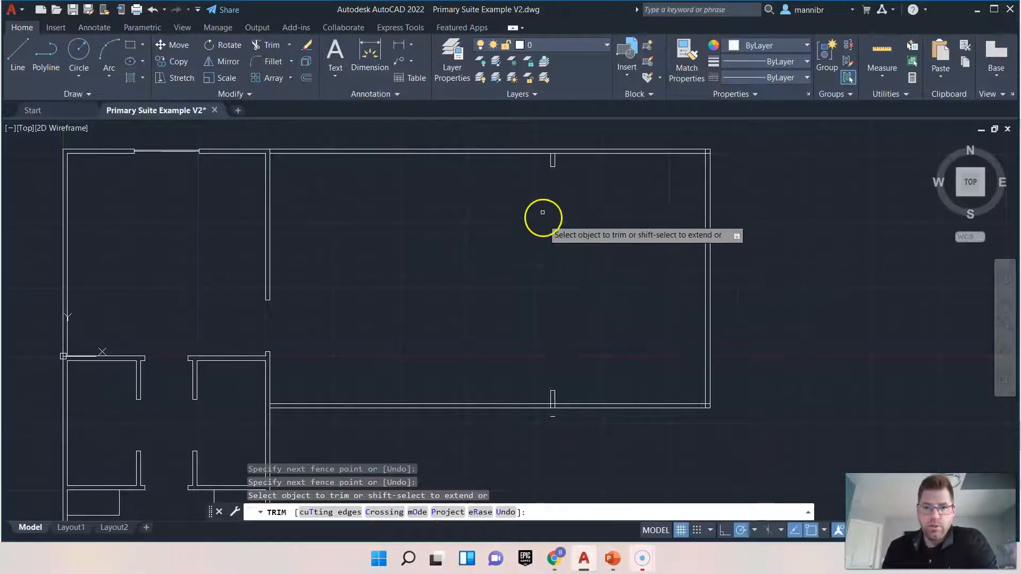
# Trim the lower wall lines where the dividing wall meets them and remove the stray short line below.
pyautogui.scroll(5, 578, 181)
pyautogui.scroll(-5, 579, 180)
pyautogui.scroll(5, 599, 312)
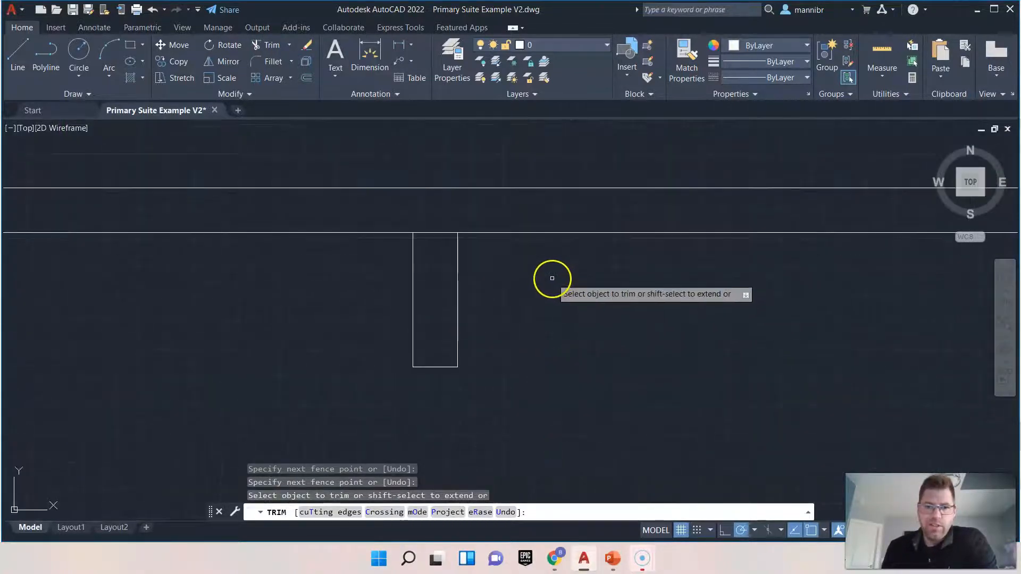
pyautogui.scroll(-6, 429, 257)
pyautogui.moveTo(558, 374); pyautogui.dragTo(558, 292, button='middle')
pyautogui.scroll(-5, 542, 346)
pyautogui.moveTo(538, 413); pyautogui.dragTo(551, 266, button='middle')
pyautogui.scroll(5, 538, 295)
pyautogui.scroll(5, 535, 297)
pyautogui.moveTo(663, 385); pyautogui.dragTo(663, 165, button='middle')
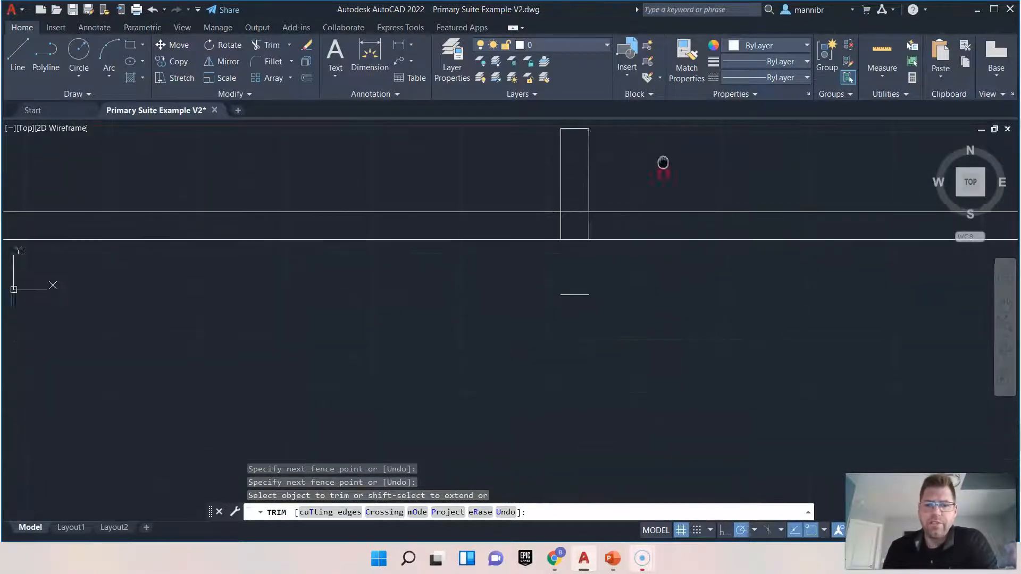
pyautogui.click(572, 197)
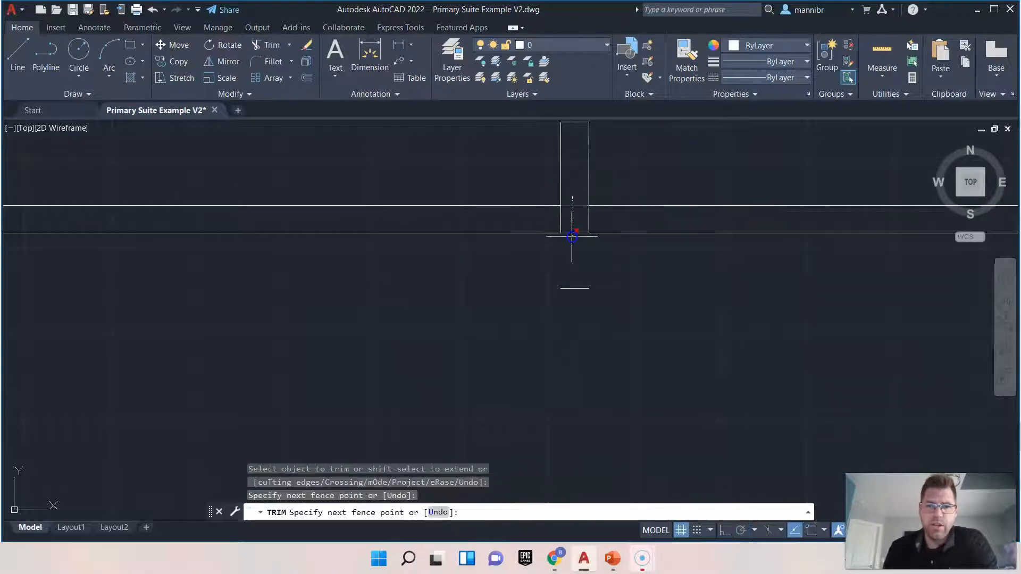
pyautogui.press('Return')
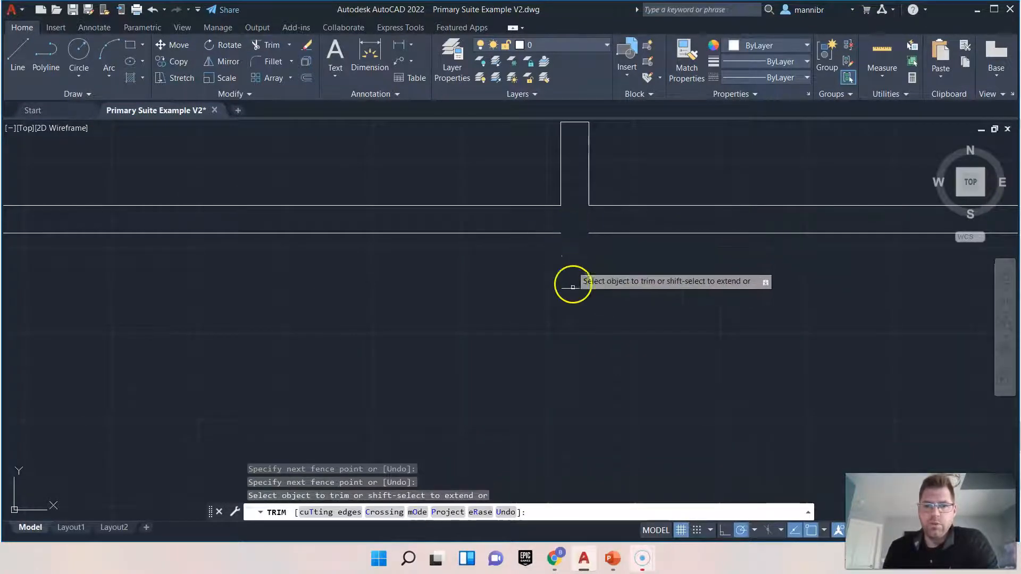
pyautogui.rightClick(630, 265)
pyautogui.click(663, 273)
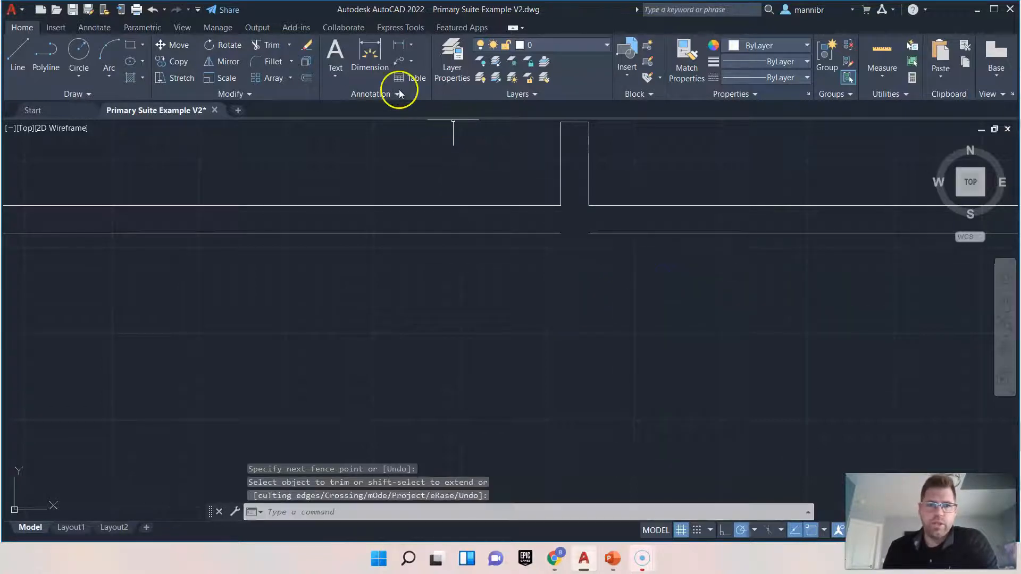
# Try to extend the lower wall's outer line across the gap beneath the dividing wall stub.
pyautogui.click(270, 45)
pyautogui.click(289, 46)
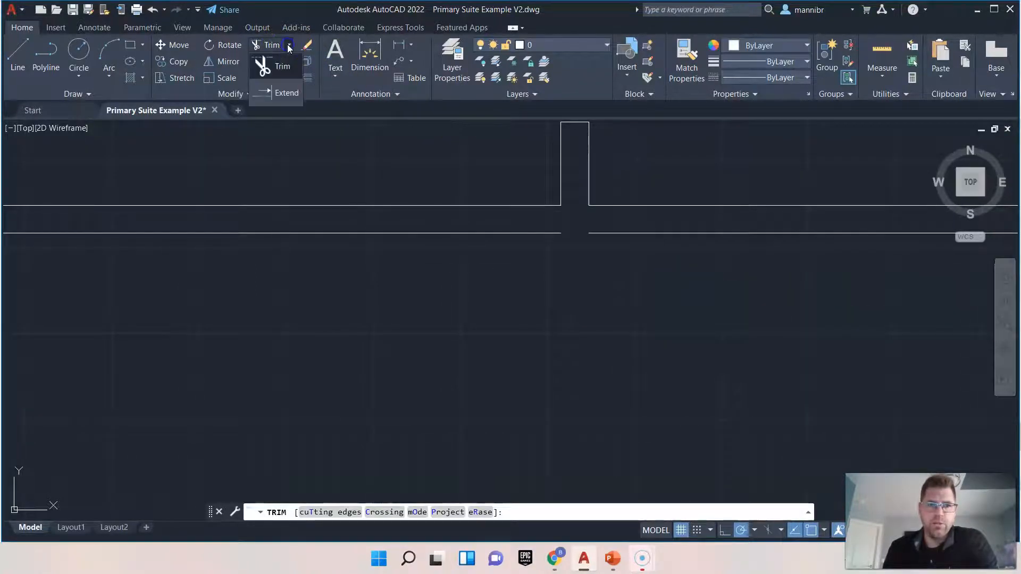
pyautogui.click(277, 94)
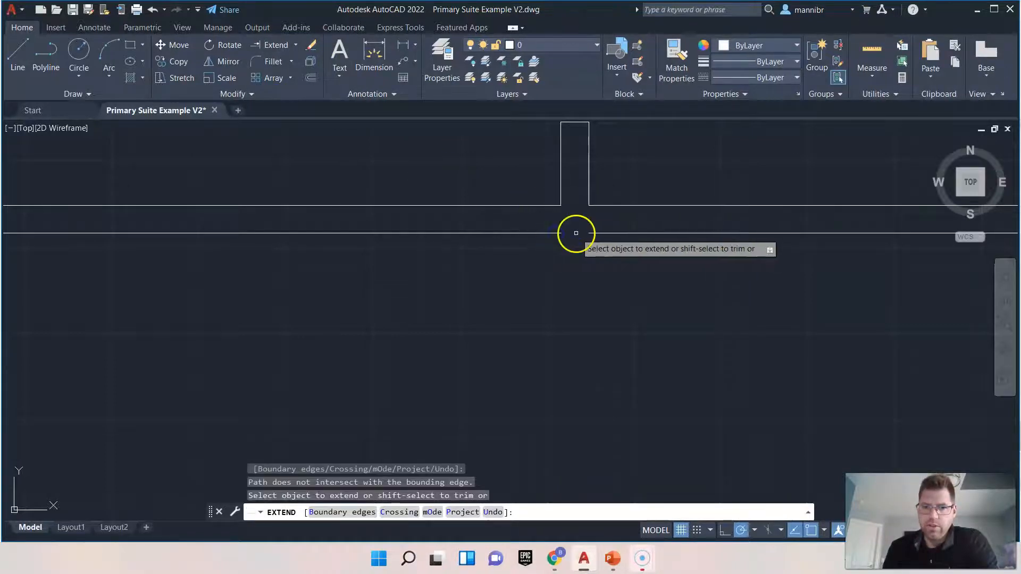
# Draw a 4" line closing the gap in the lower wall's outer line beneath the dividing wall stub.
pyautogui.click(21, 48)
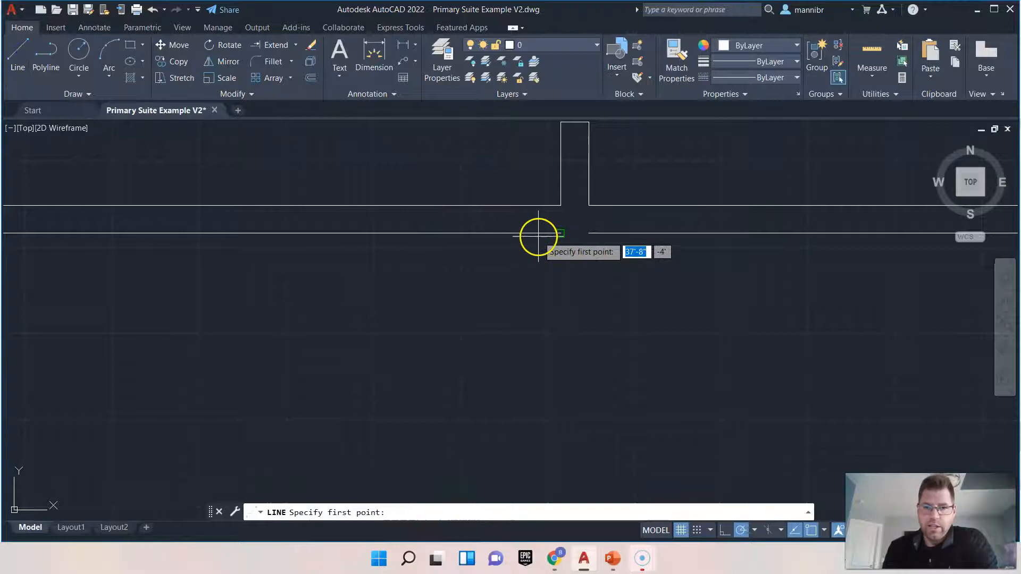
pyautogui.click(588, 233)
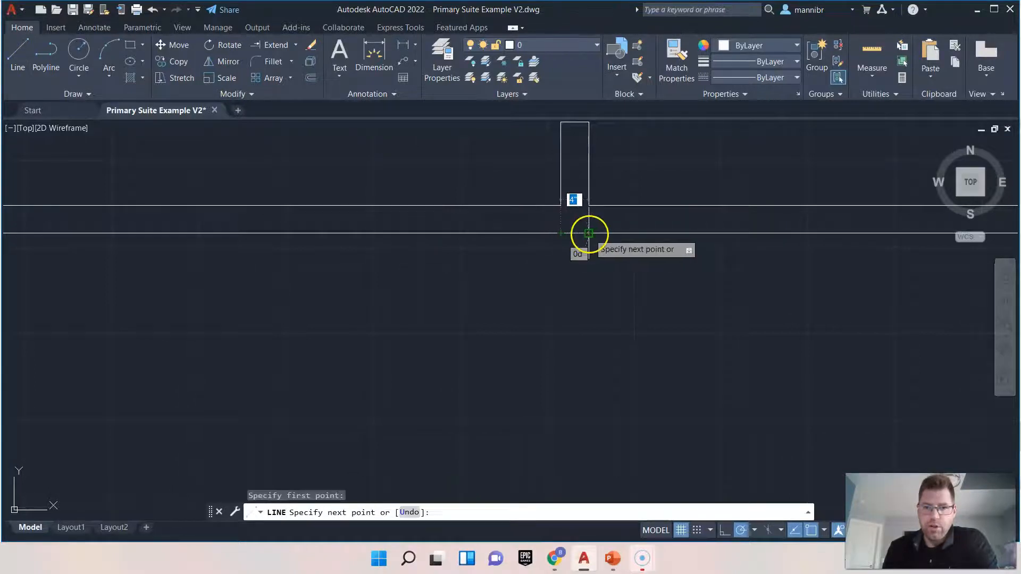
pyautogui.rightClick(555, 259)
pyautogui.click(572, 266)
# Trim the vertical line crossing the upper wall where the original room meets the new larger room.
pyautogui.scroll(-4, 564, 261)
pyautogui.scroll(-4, 755, 181)
pyautogui.moveTo(746, 179)
pyautogui.mouseDown(button='middle')
pyautogui.moveTo(580, 338)
pyautogui.moveTo(542, 387)
pyautogui.mouseUp(button='middle')
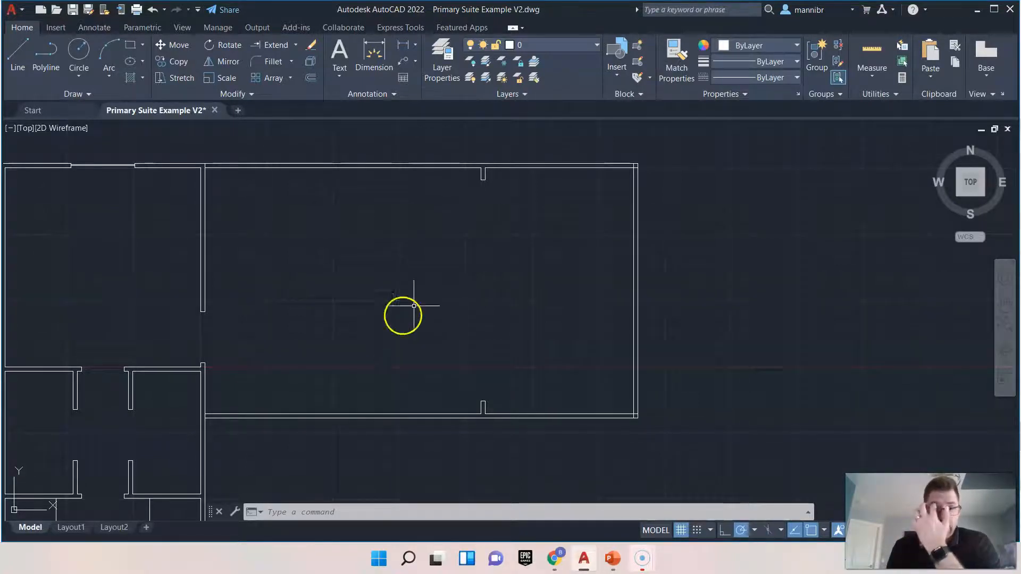
pyautogui.scroll(2, 259, 184)
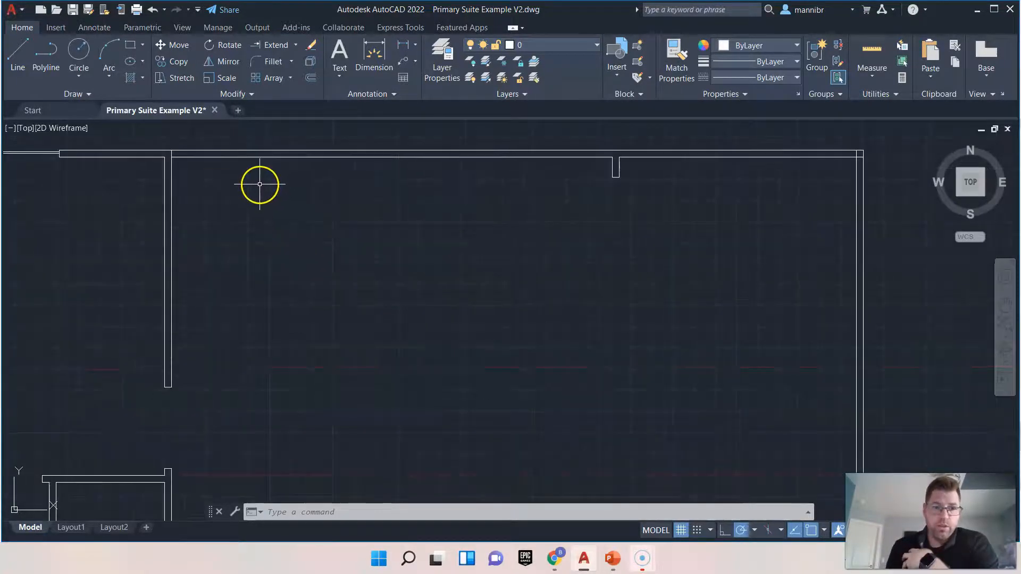
pyautogui.moveTo(243, 181); pyautogui.dragTo(547, 265, button='middle')
pyautogui.scroll(2, 532, 266)
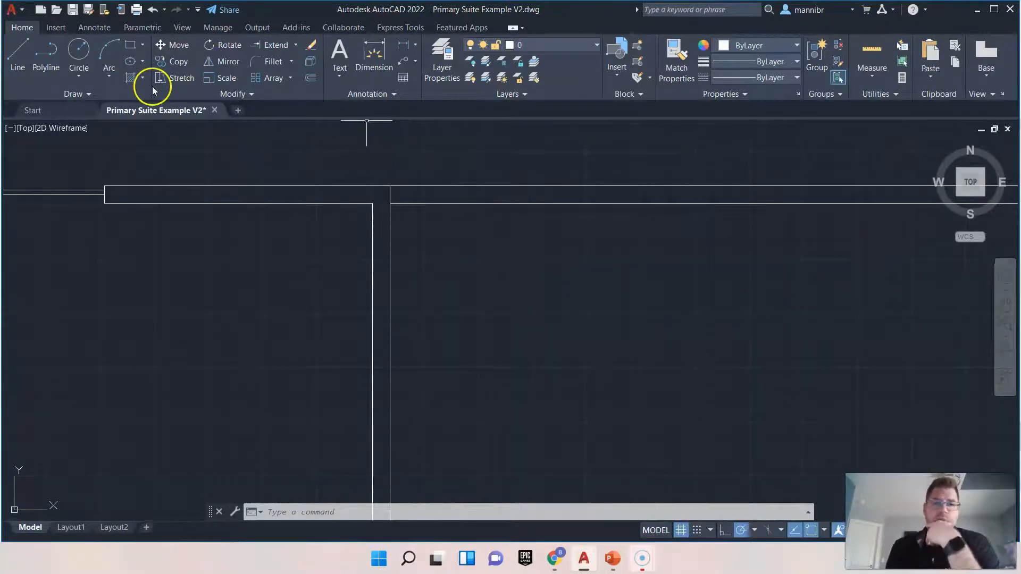
pyautogui.click(296, 47)
pyautogui.click(271, 62)
pyautogui.scroll(3, 427, 264)
pyautogui.moveTo(380, 189); pyautogui.dragTo(399, 356, button='middle')
pyautogui.moveTo(380, 244); pyautogui.dragTo(333, 244)
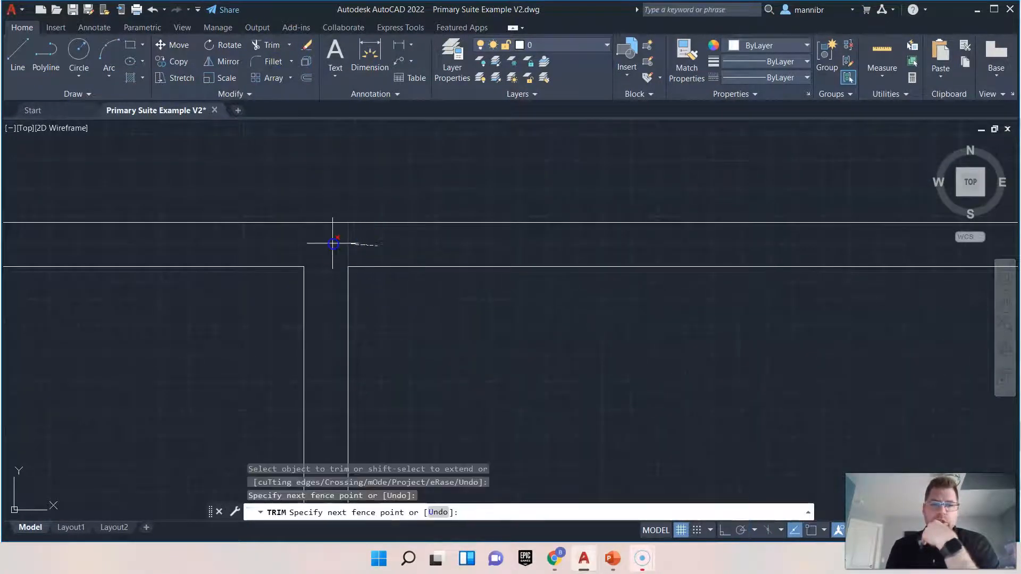
pyautogui.rightClick(468, 360)
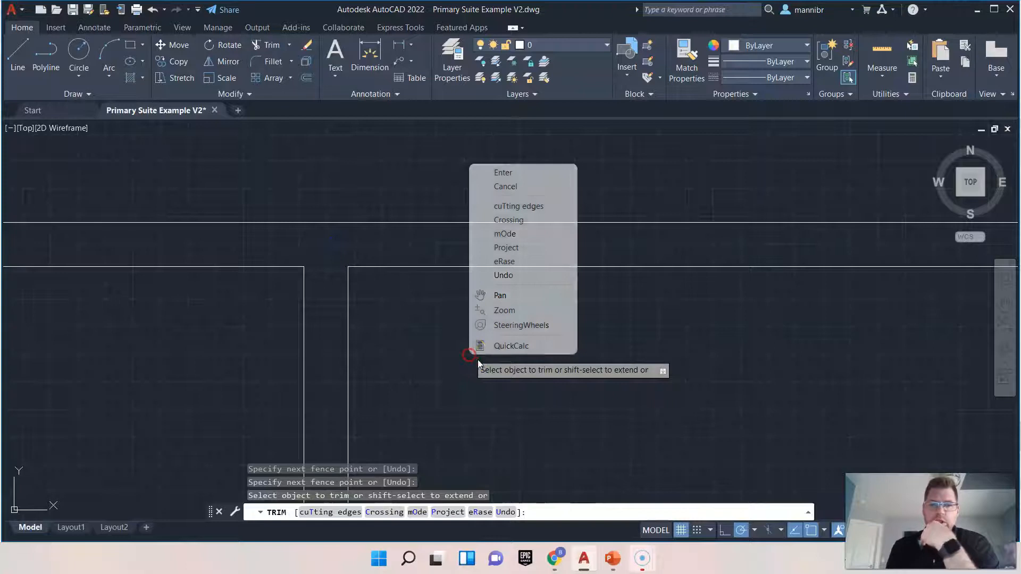
pyautogui.click(515, 172)
# Check in the drafting settings which object snap modes are enabled, including Midpoint.
pyautogui.scroll(-5, 515, 226)
pyautogui.moveTo(664, 276); pyautogui.dragTo(566, 319, button='middle')
pyautogui.scroll(4, 508, 308)
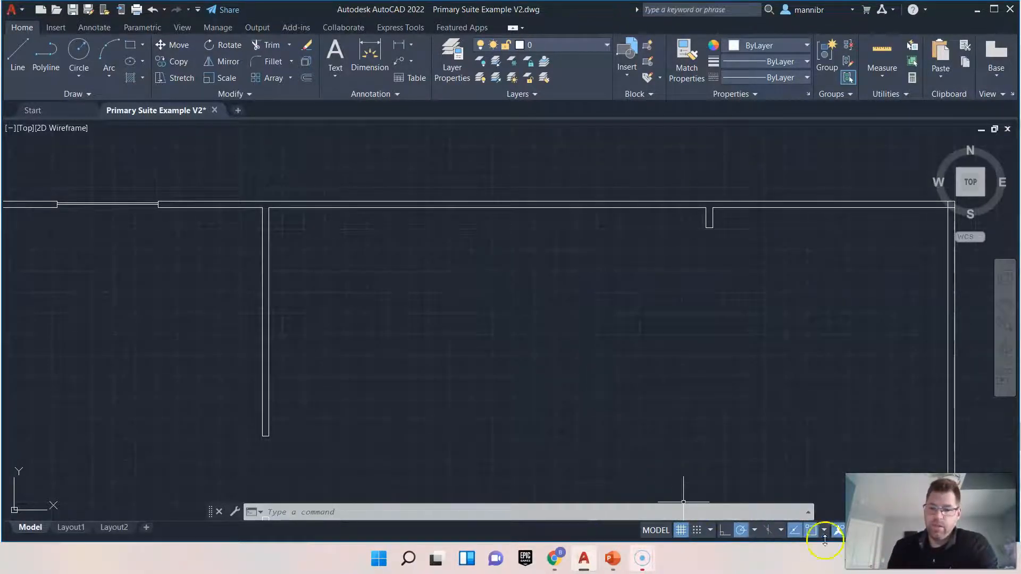
pyautogui.rightClick(697, 532)
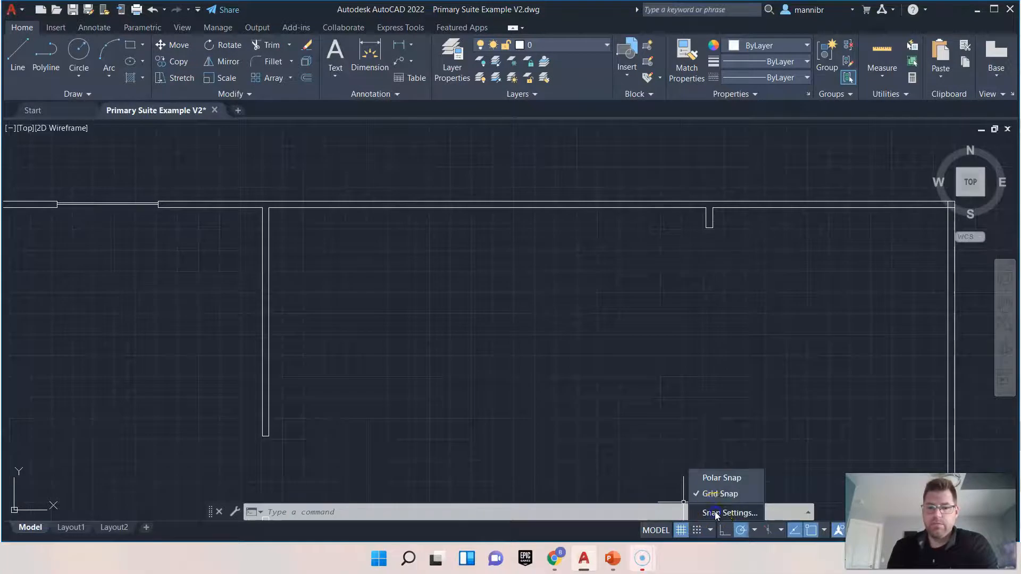
pyautogui.click(715, 511)
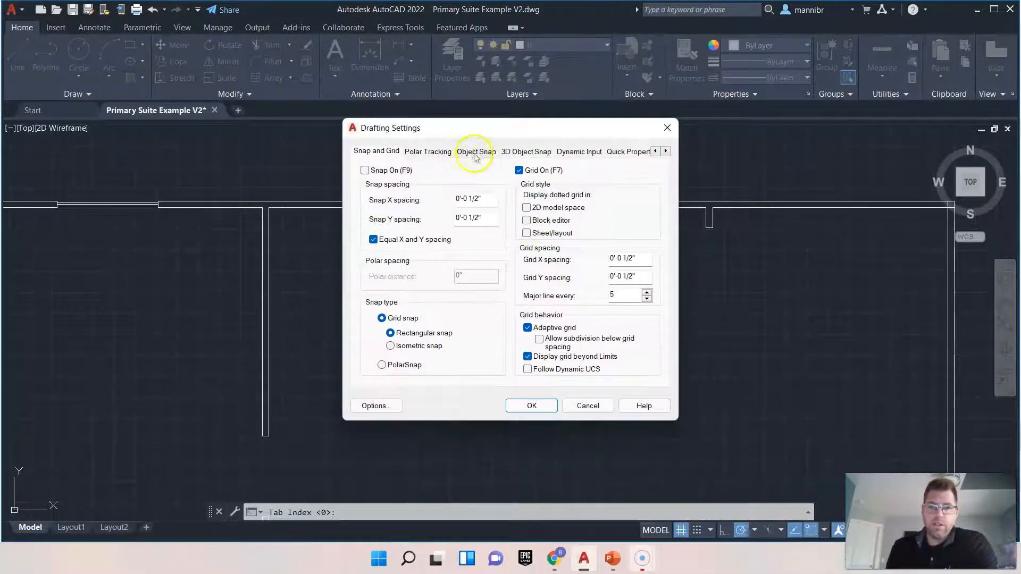
pyautogui.click(486, 154)
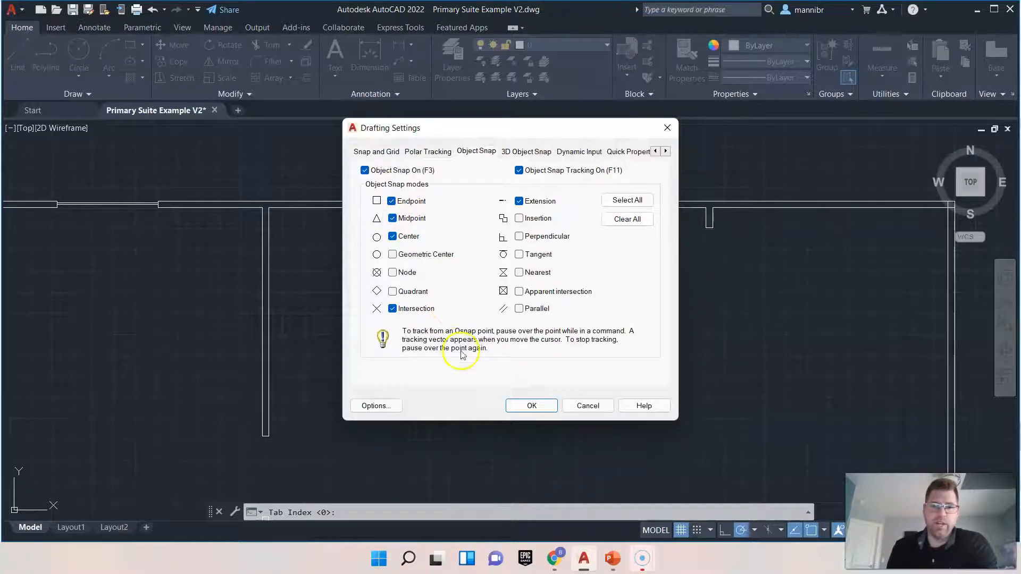
pyautogui.click(532, 406)
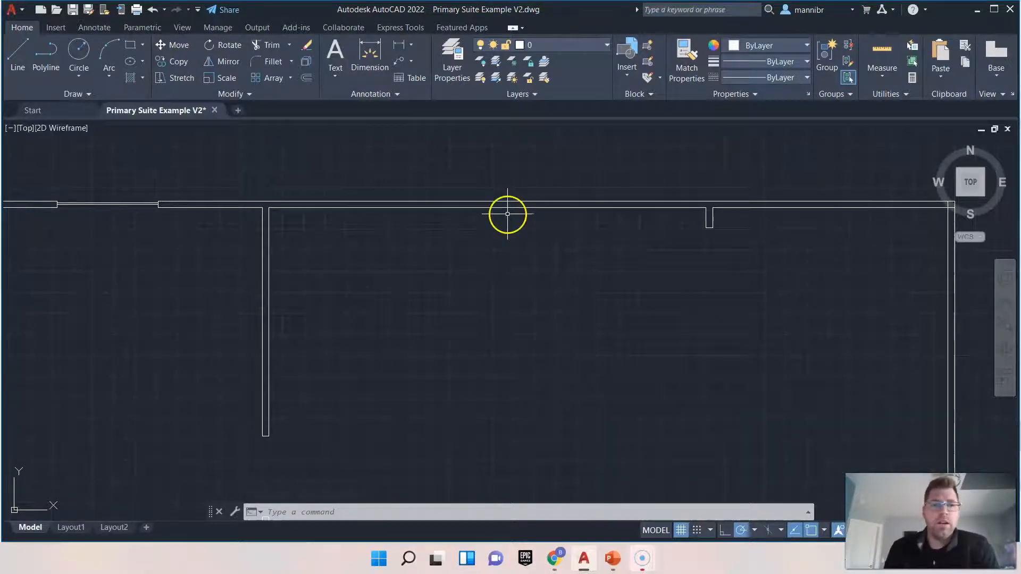
# Draw a 4" line across the upper wall from the midpoint of the larger new room's inner wall line.
pyautogui.click(17, 53)
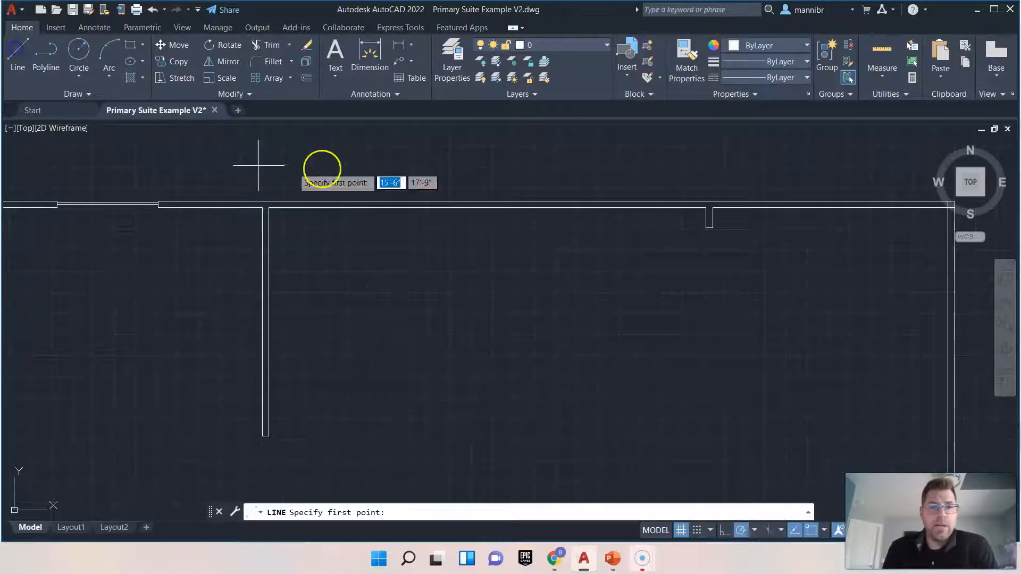
pyautogui.click(485, 208)
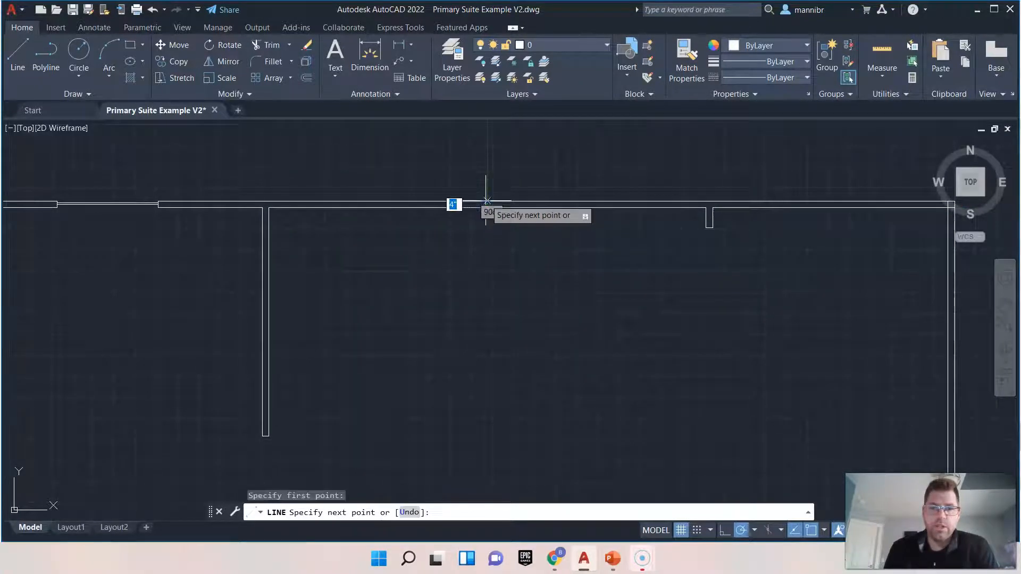
pyautogui.click(485, 200)
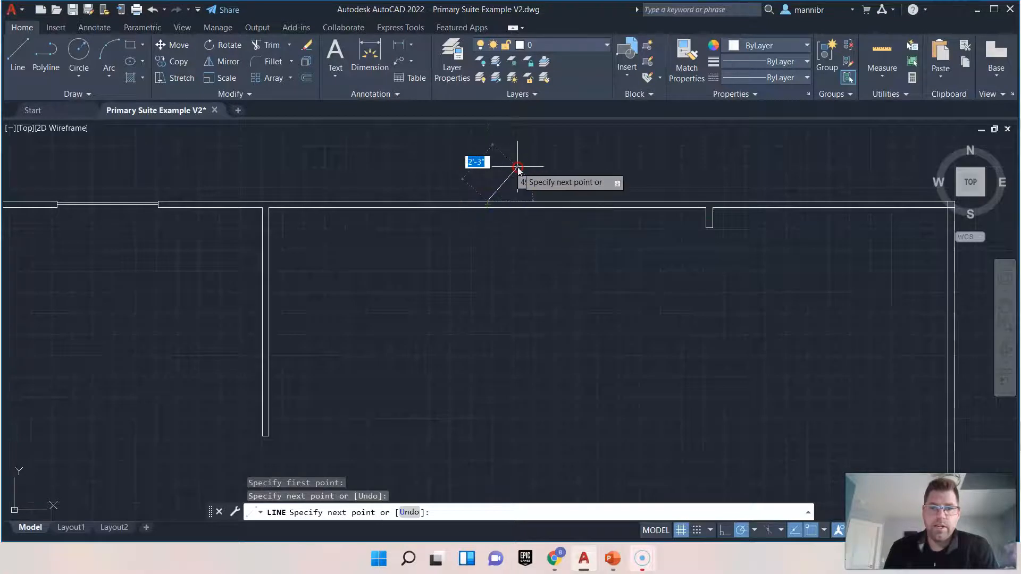
pyautogui.press('Return')
# Offset the midpoint line across the larger room's upper wall by 30" to both sides.
pyautogui.scroll(10, 487, 208)
pyautogui.scroll(-8, 604, 139)
pyautogui.moveTo(687, 167)
pyautogui.mouseDown(button='middle')
pyautogui.moveTo(509, 271)
pyautogui.moveTo(561, 250)
pyautogui.mouseUp(button='middle')
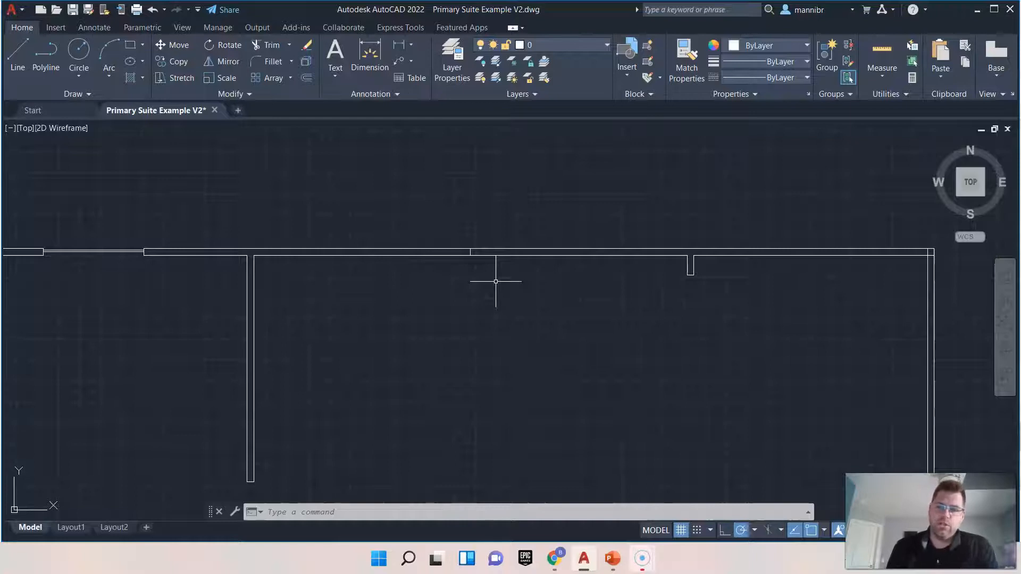
pyautogui.scroll(2, 466, 263)
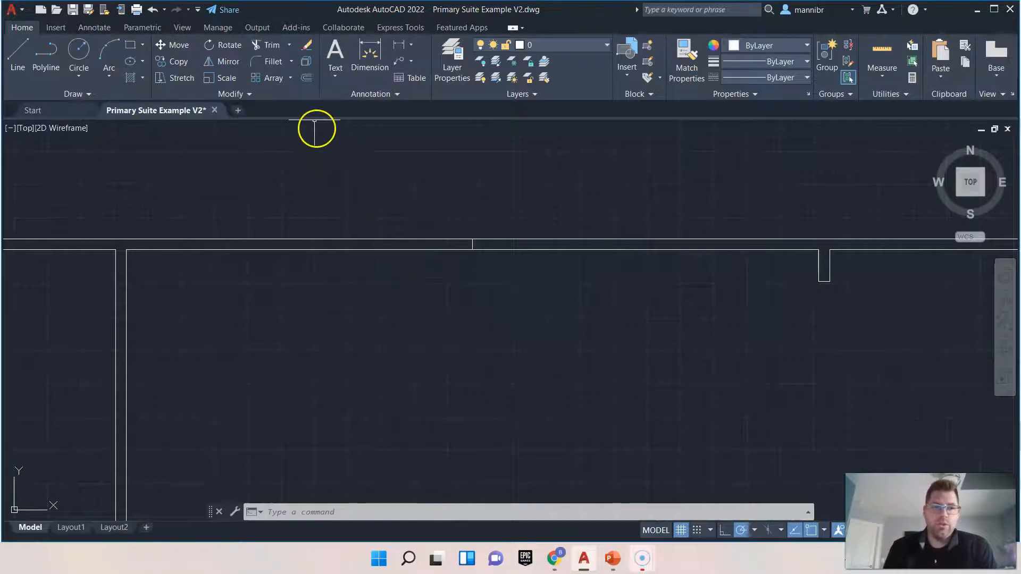
pyautogui.click(307, 77)
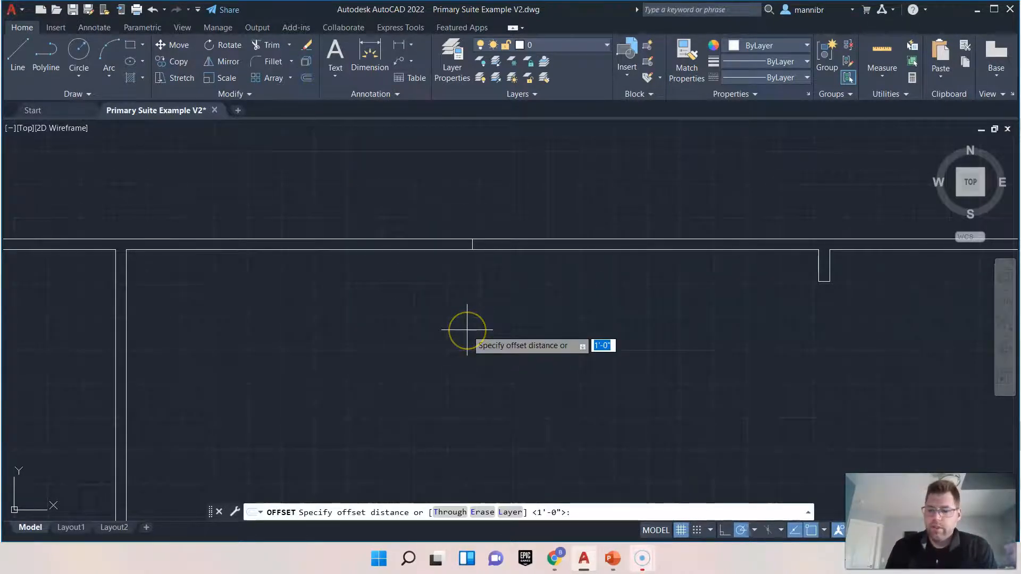
pyautogui.press('Return')
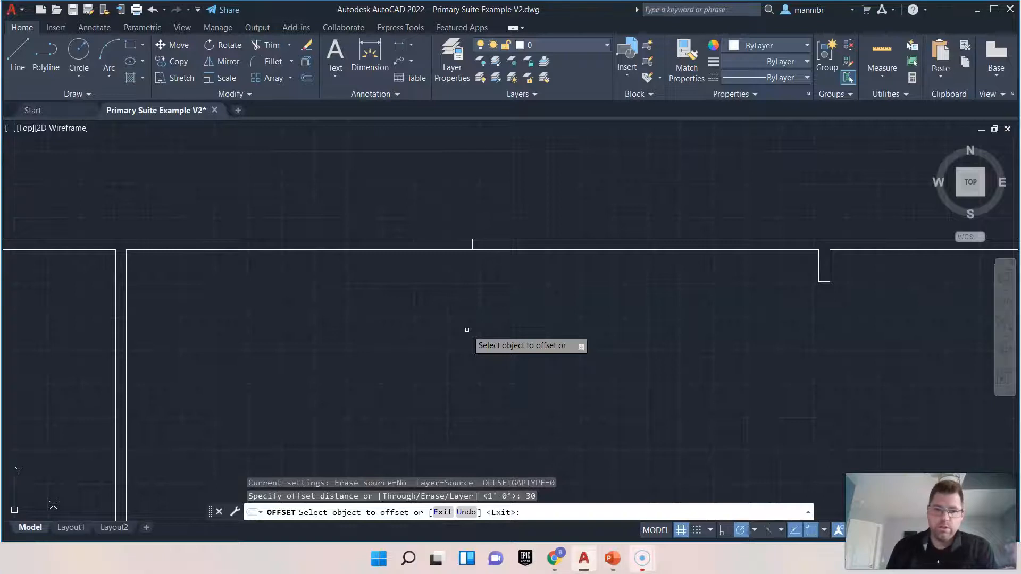
pyautogui.scroll(3, 468, 223)
pyautogui.click(511, 239)
pyautogui.click(514, 237)
pyautogui.click(453, 240)
pyautogui.click(414, 240)
pyautogui.rightClick(426, 296)
pyautogui.click(446, 306)
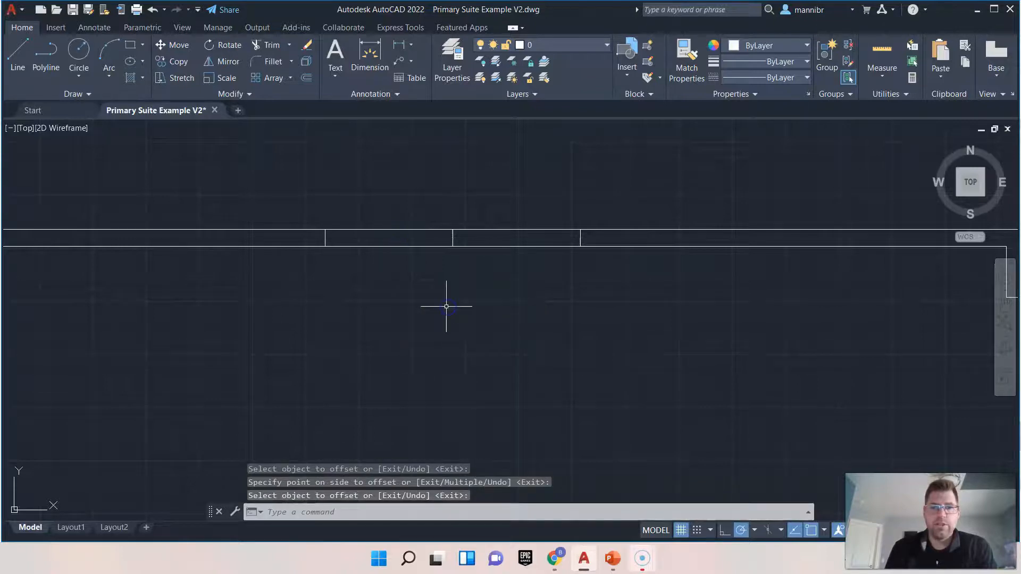
# Trim the upper wall lines between the two offset lines and remove the midpoint line to form an opening.
pyautogui.click(268, 45)
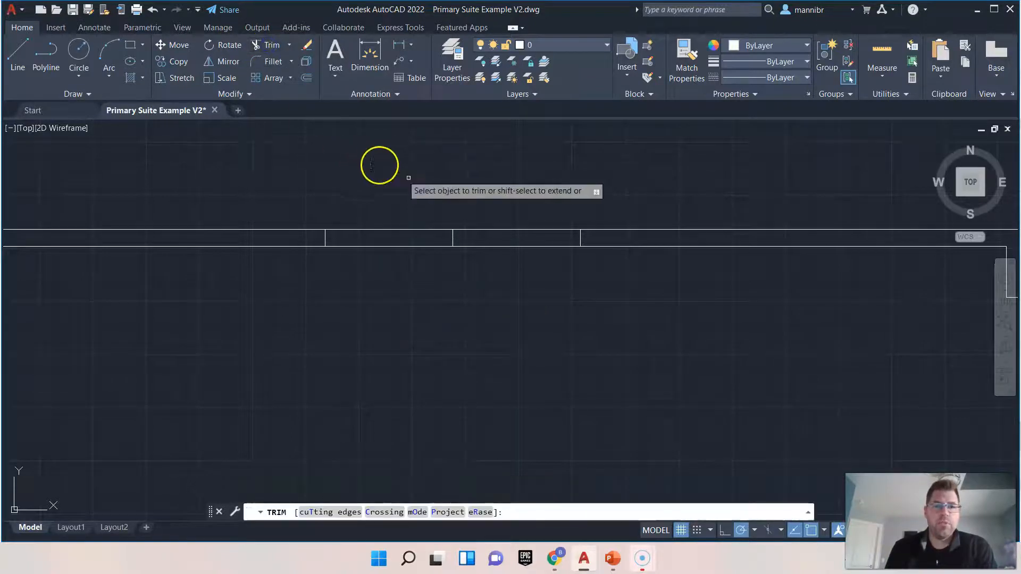
pyautogui.moveTo(468, 206); pyautogui.dragTo(404, 269)
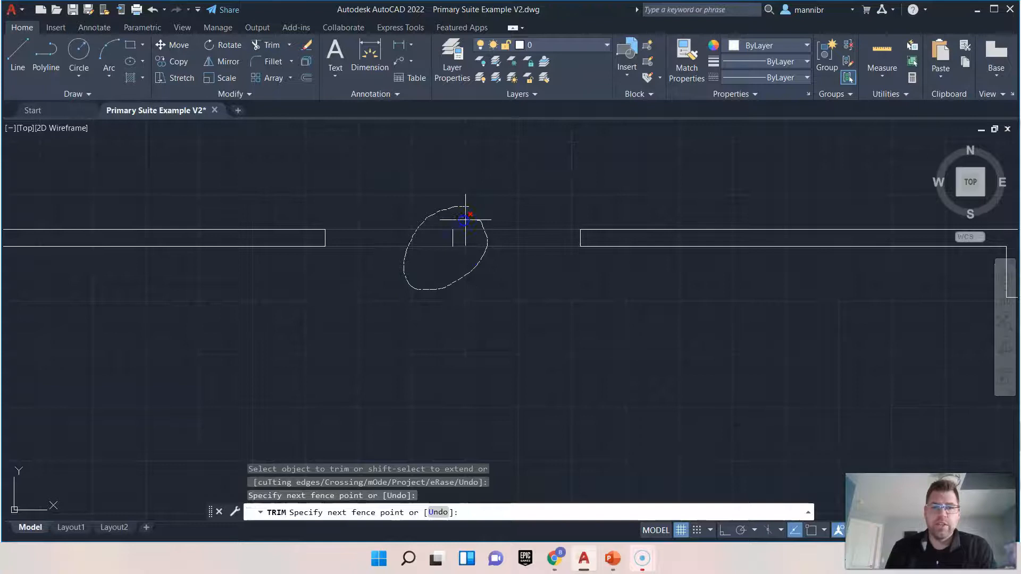
pyautogui.moveTo(454, 238); pyautogui.dragTo(427, 341)
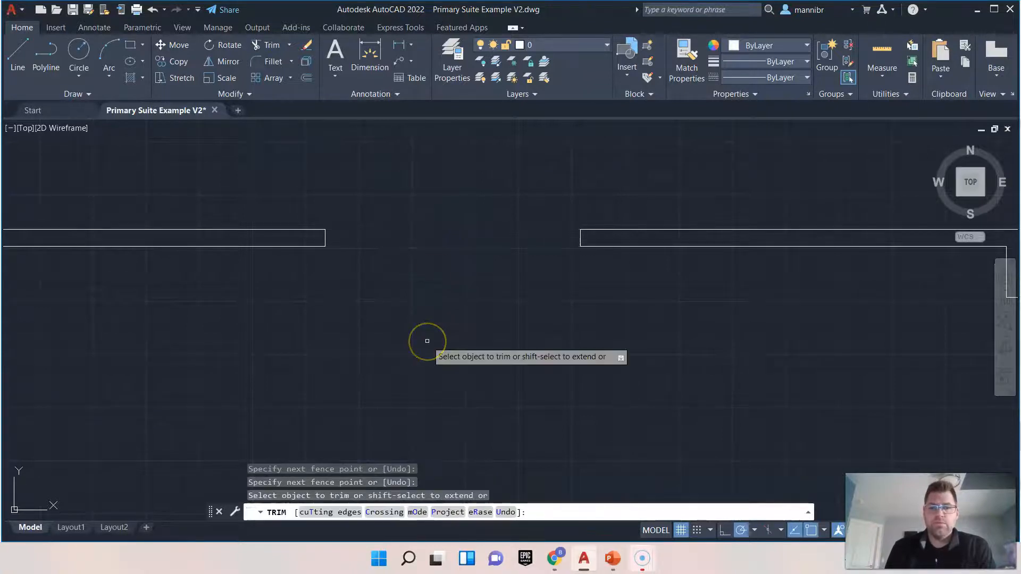
pyautogui.scroll(-2, 427, 341)
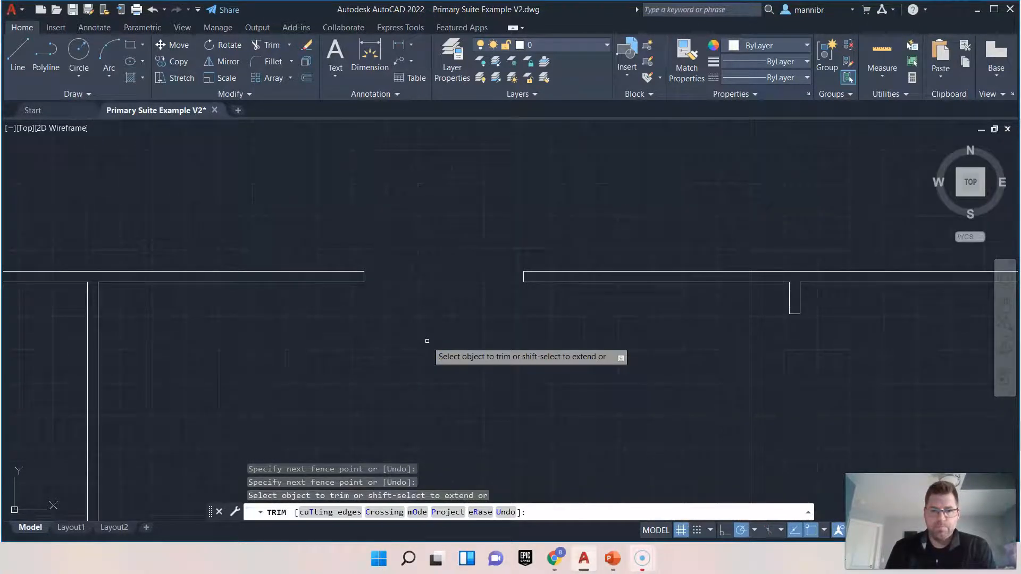
# Offset the right end line of the upper wall opening 6" outward into the wall.
pyautogui.moveTo(626, 342); pyautogui.dragTo(487, 324, button='middle')
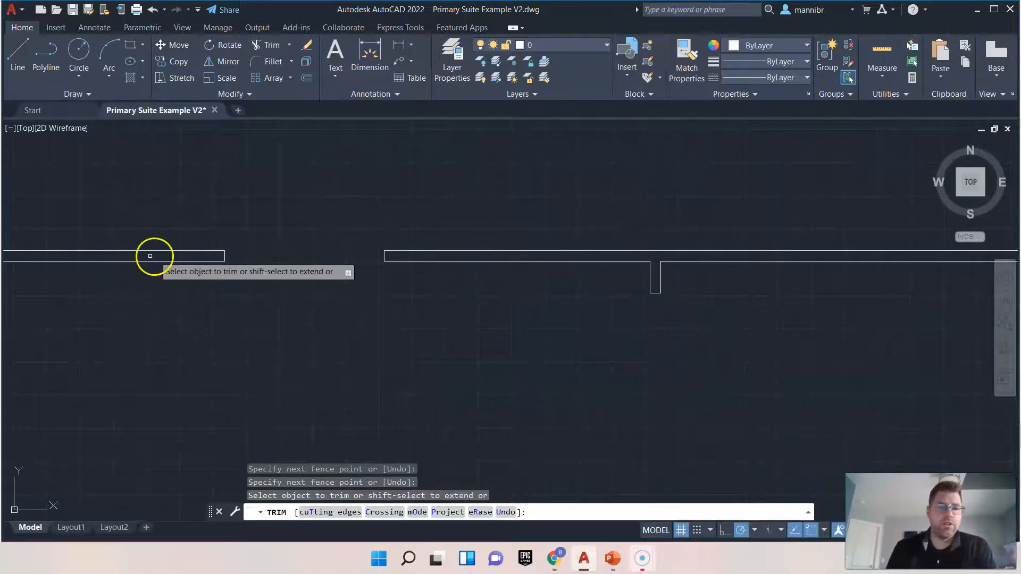
pyautogui.scroll(3, 414, 259)
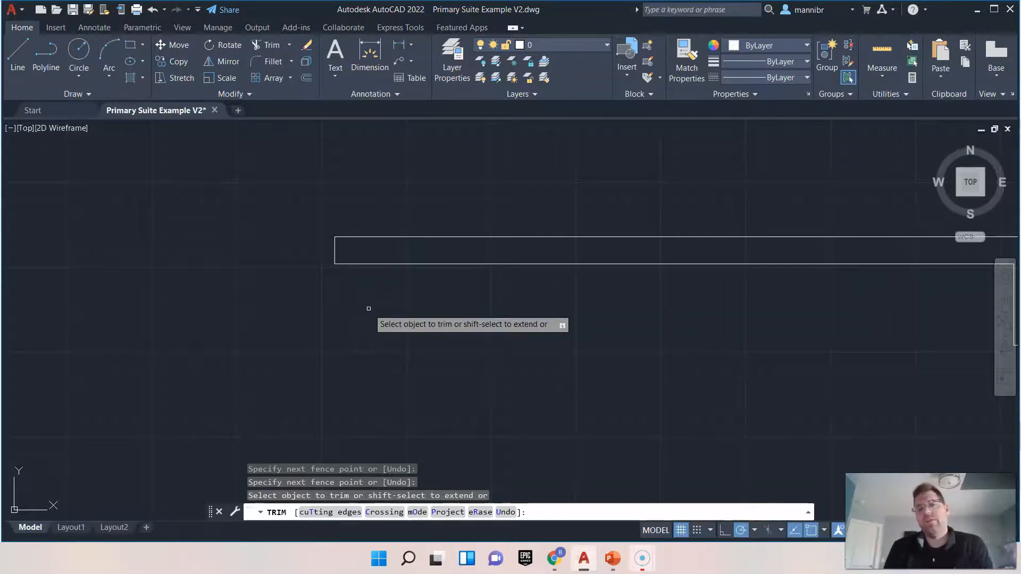
pyautogui.click(392, 238)
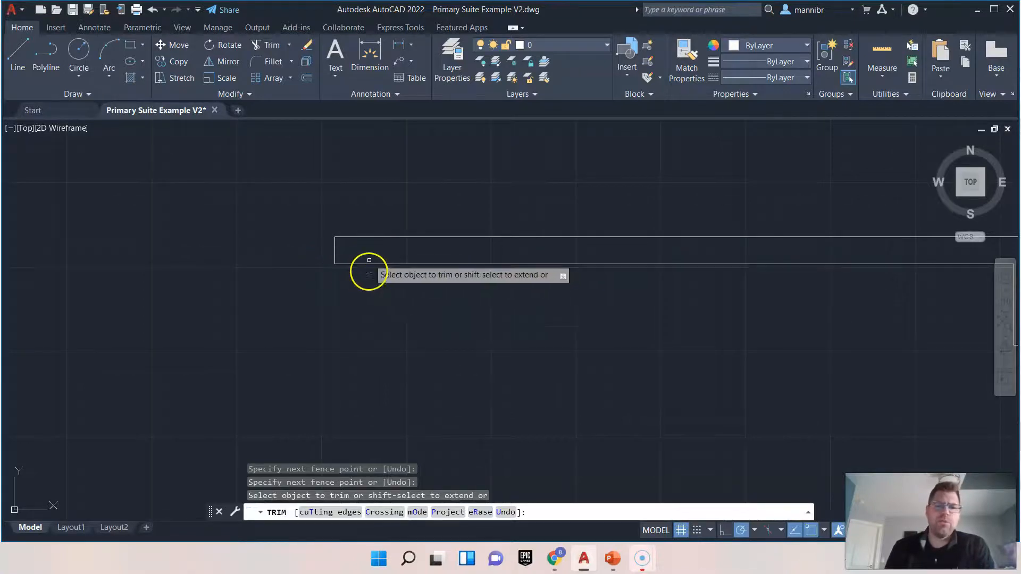
pyautogui.scroll(-1, 376, 290)
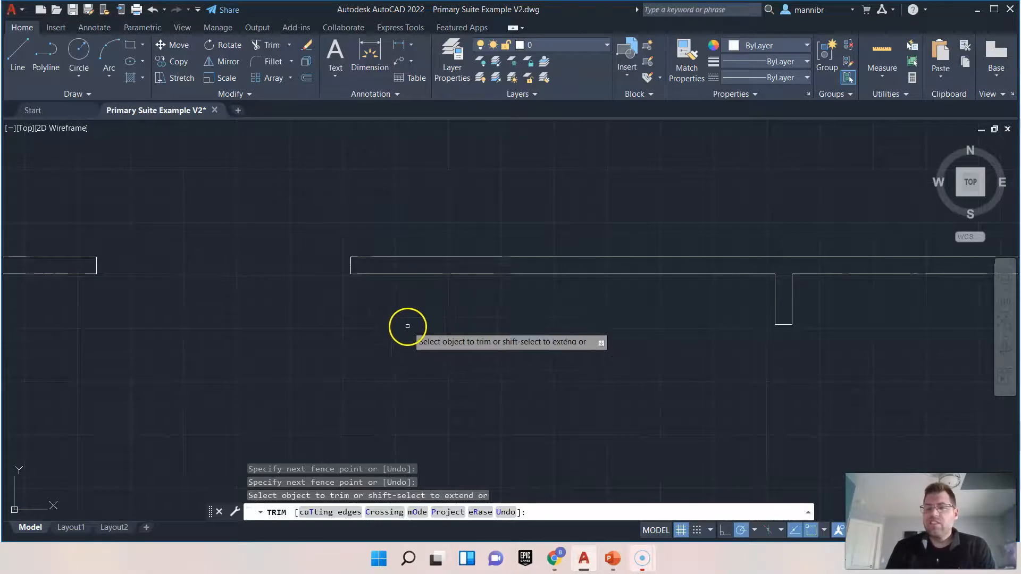
pyautogui.click(305, 79)
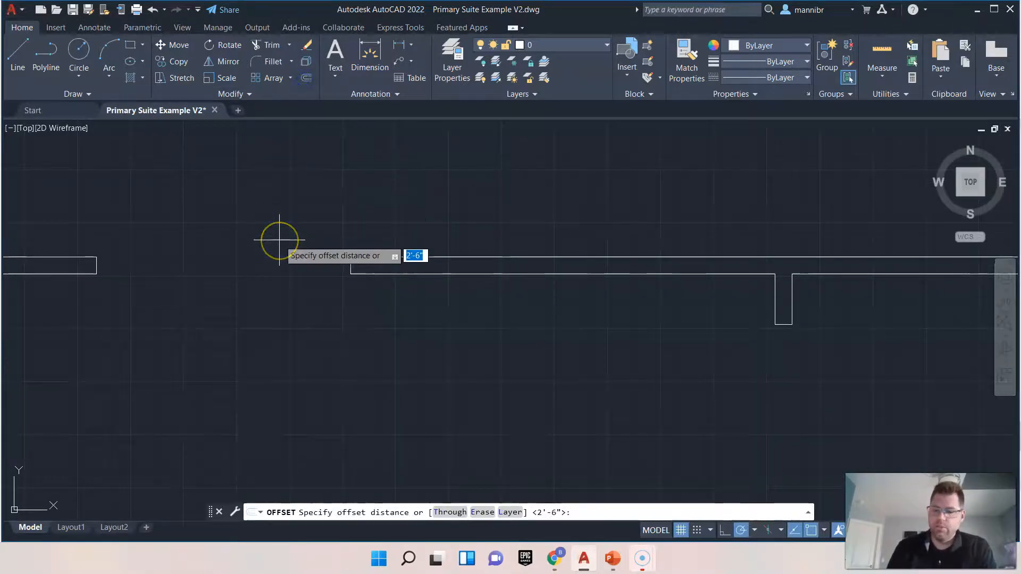
pyautogui.write('6')
pyautogui.press('Return')
pyautogui.scroll(2, 459, 274)
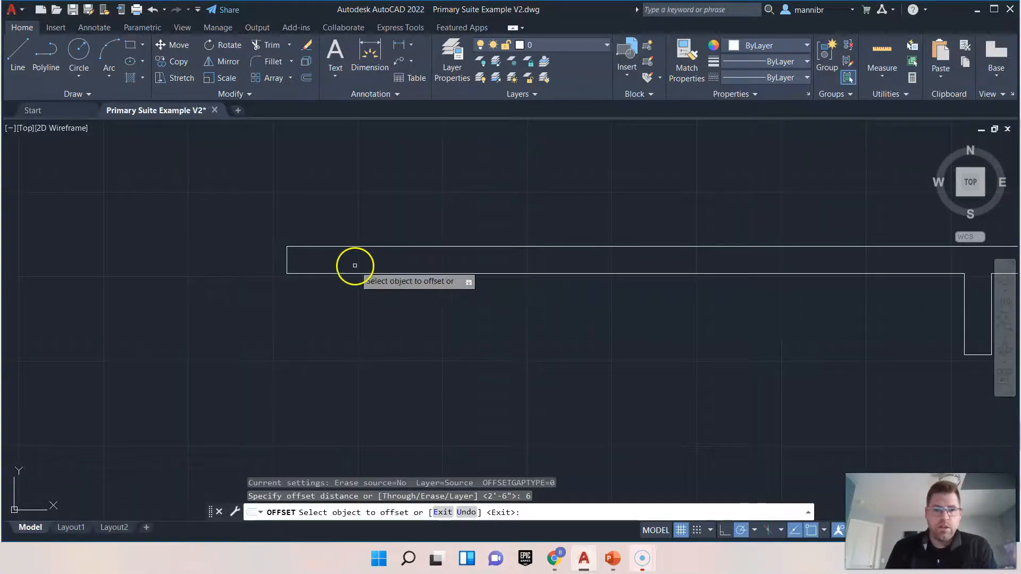
pyautogui.click(286, 262)
pyautogui.click(282, 270)
# Offset the left end line of the upper wall opening 6" outward into the wall.
pyautogui.scroll(-4, 257, 275)
pyautogui.moveTo(228, 276); pyautogui.dragTo(338, 271, button='middle')
pyautogui.scroll(4, 319, 267)
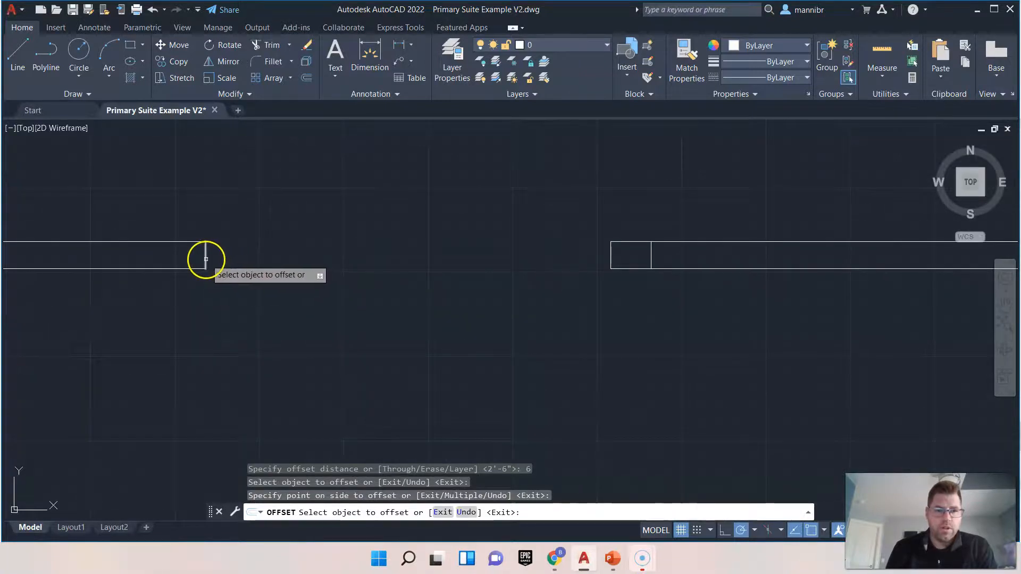
pyautogui.click(205, 260)
pyautogui.click(141, 258)
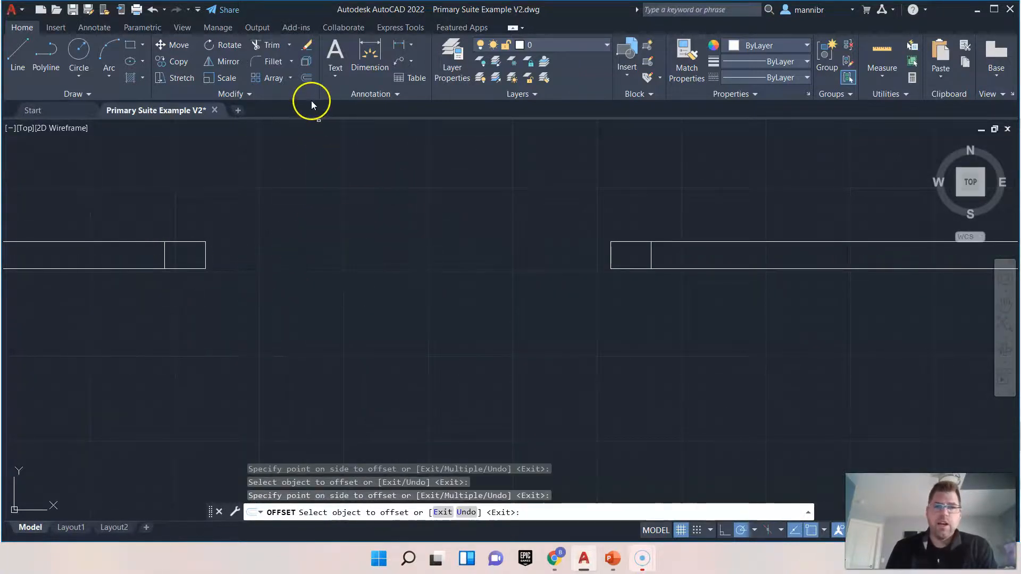
# Offset the two inner wall lines beside the upper opening a further 36" outward on each side.
pyautogui.click(308, 82)
pyautogui.moveTo(686, 333)
pyautogui.mouseDown(button='middle')
pyautogui.moveTo(696, 328)
pyautogui.moveTo(567, 375)
pyautogui.mouseUp(button='middle')
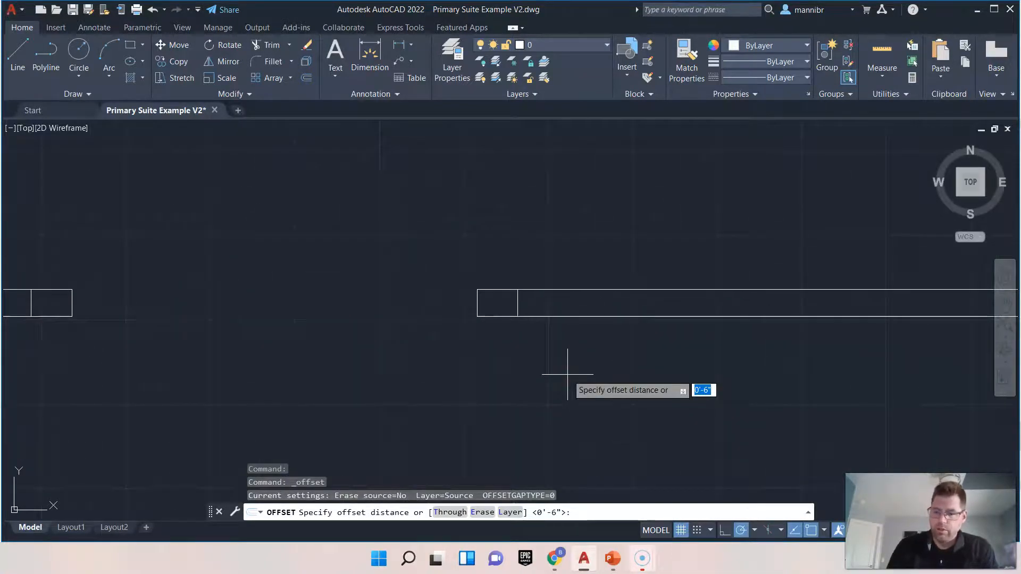
pyautogui.press('Return')
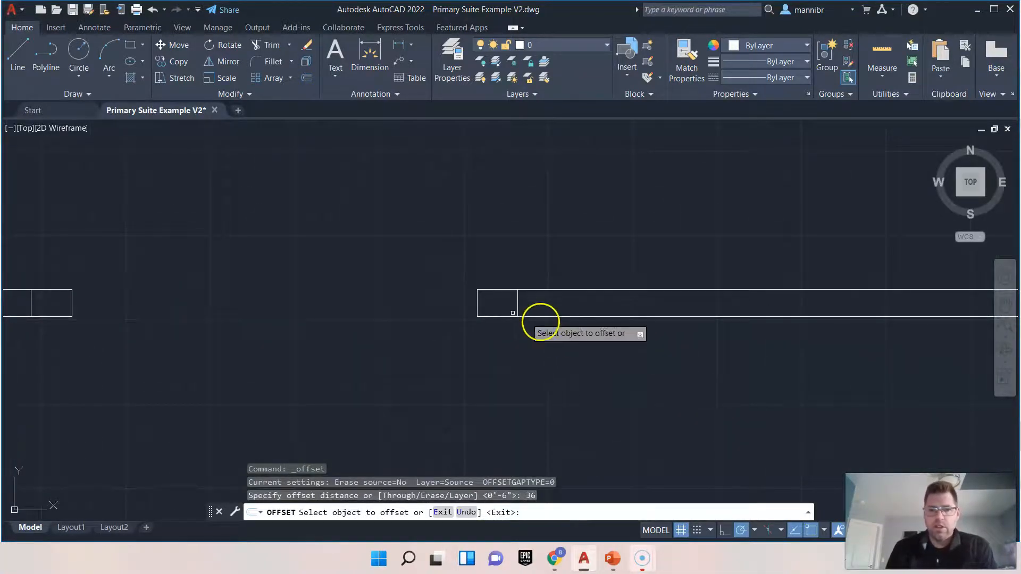
pyautogui.click(516, 304)
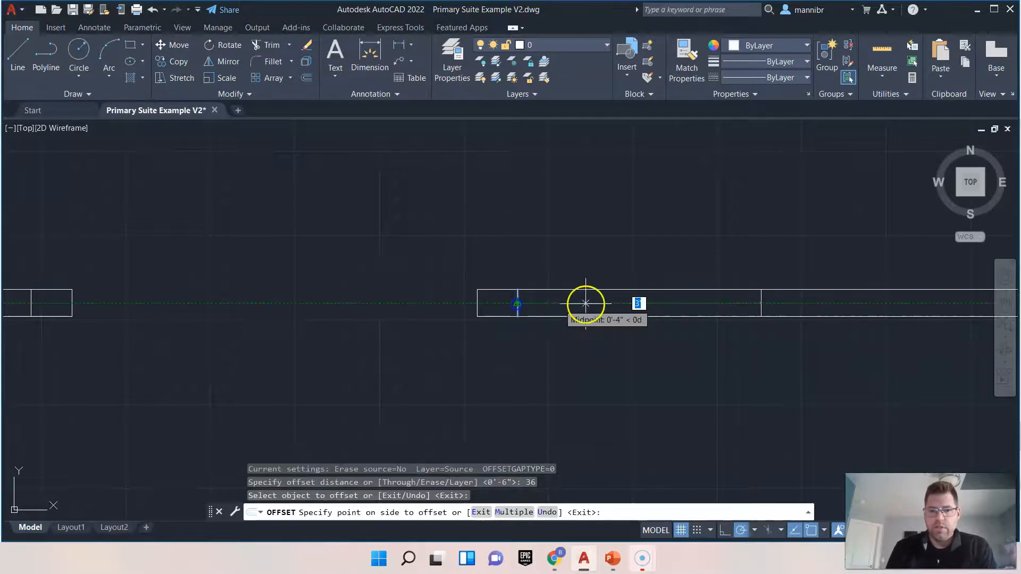
pyautogui.click(667, 301)
pyautogui.moveTo(206, 305); pyautogui.dragTo(502, 299, button='middle')
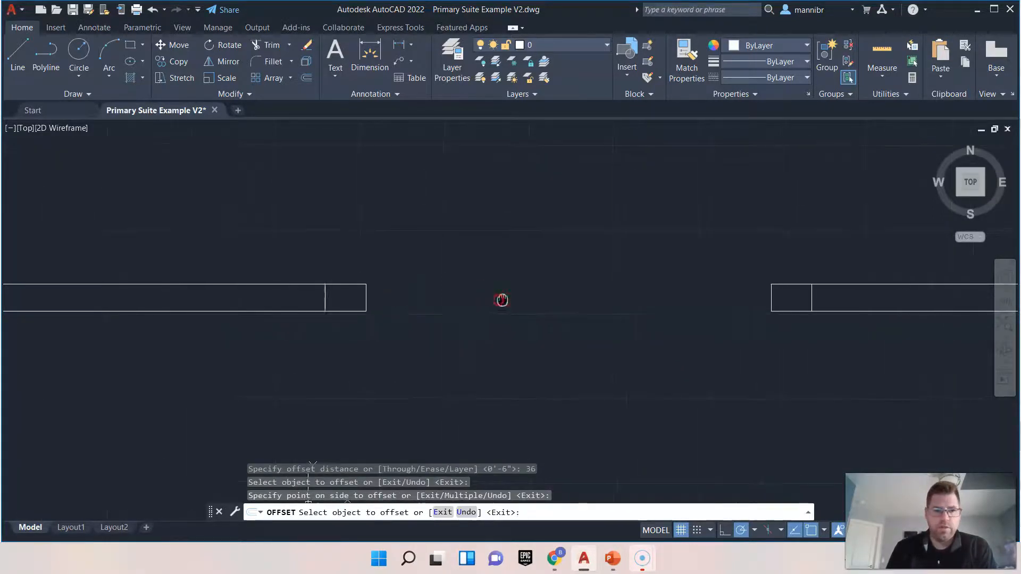
pyautogui.click(329, 299)
pyautogui.click(228, 298)
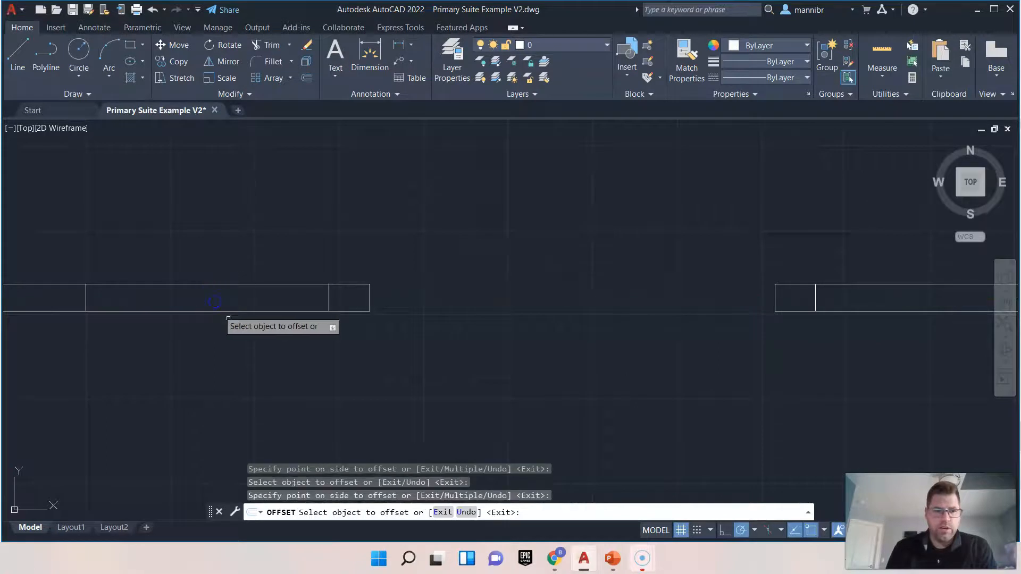
# Try to trim the upper wall lines beyond the two 6" wall pieces, and undo that trim.
pyautogui.click(268, 48)
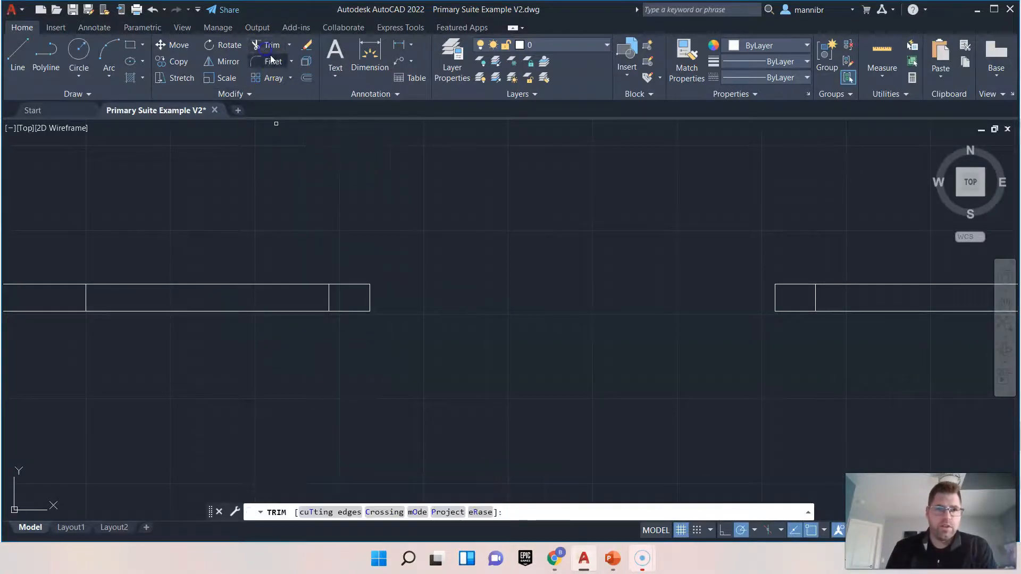
pyautogui.click(227, 213)
pyautogui.click(227, 389)
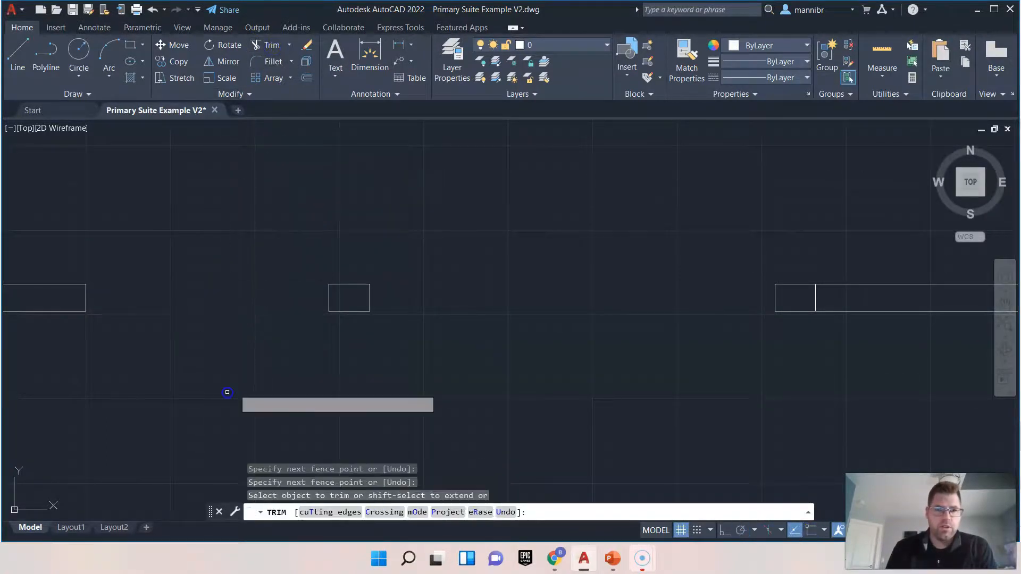
pyautogui.click(921, 234)
pyautogui.scroll(-4, 878, 357)
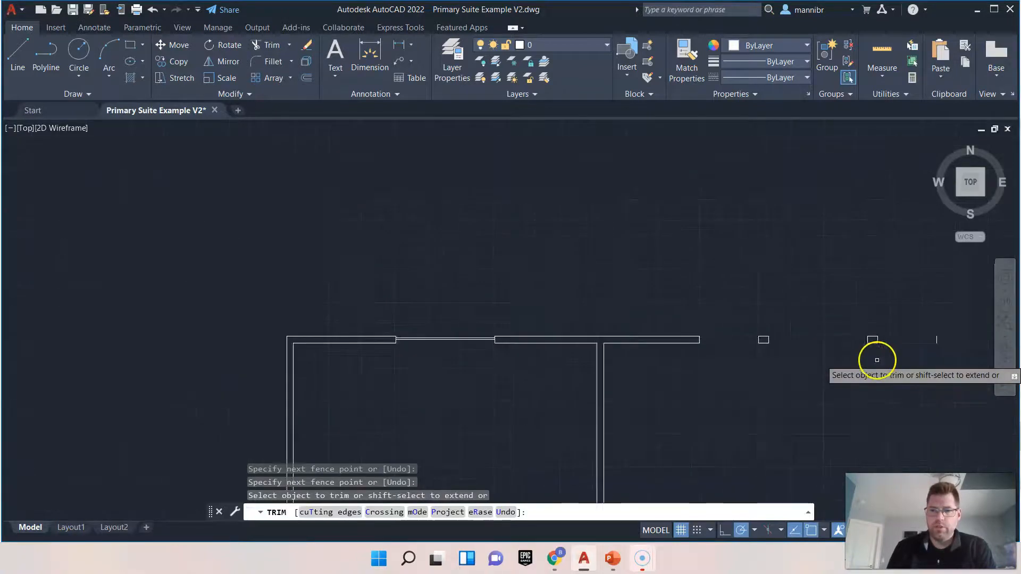
pyautogui.moveTo(858, 413)
pyautogui.mouseDown(button='middle')
pyautogui.moveTo(686, 367)
pyautogui.moveTo(615, 364)
pyautogui.mouseUp(button='middle')
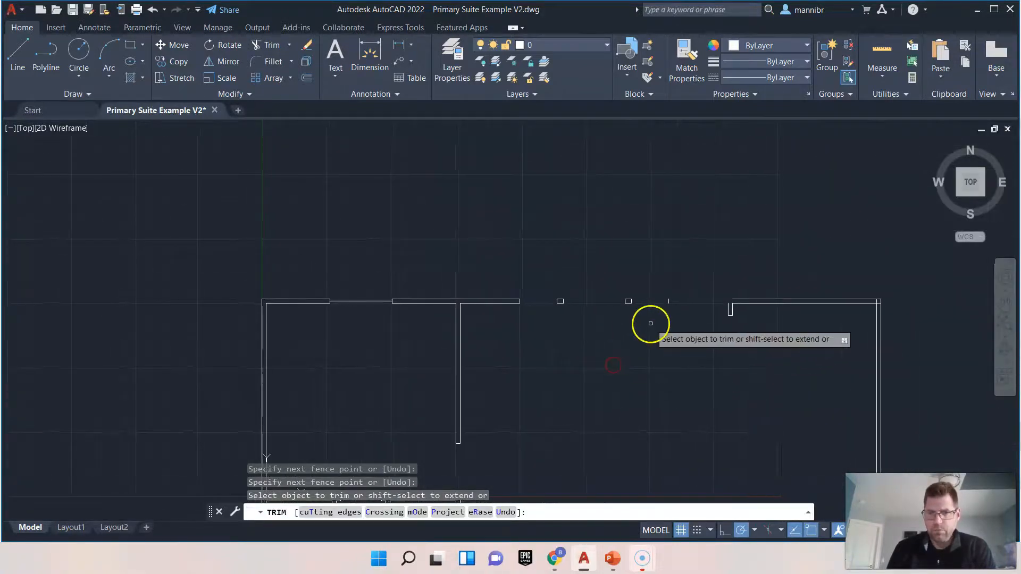
pyautogui.rightClick(711, 341)
pyautogui.click(739, 350)
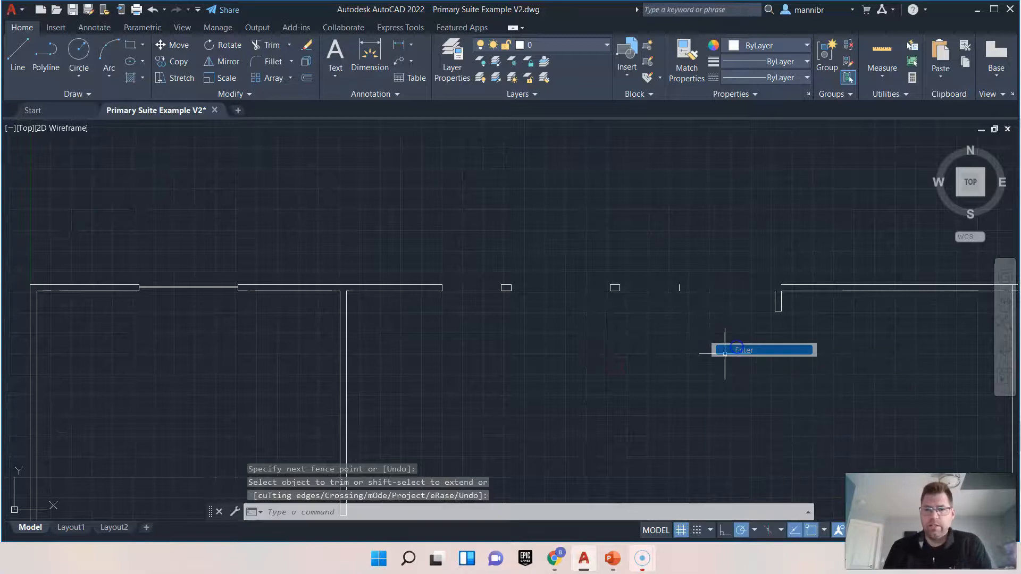
pyautogui.hotkey('ctrl', 'z')
# Trim the upper wall lines across the 36" span on each side of the centre opening, and save the drawing.
pyautogui.scroll(-5, 699, 365)
pyautogui.moveTo(778, 391); pyautogui.dragTo(597, 371, button='middle')
pyautogui.scroll(4, 510, 353)
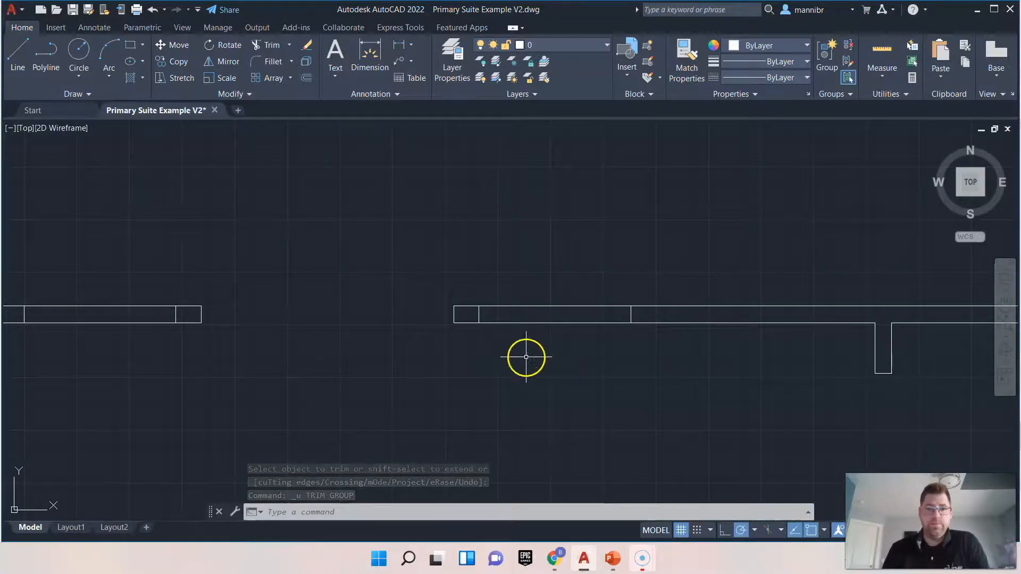
pyautogui.click(271, 45)
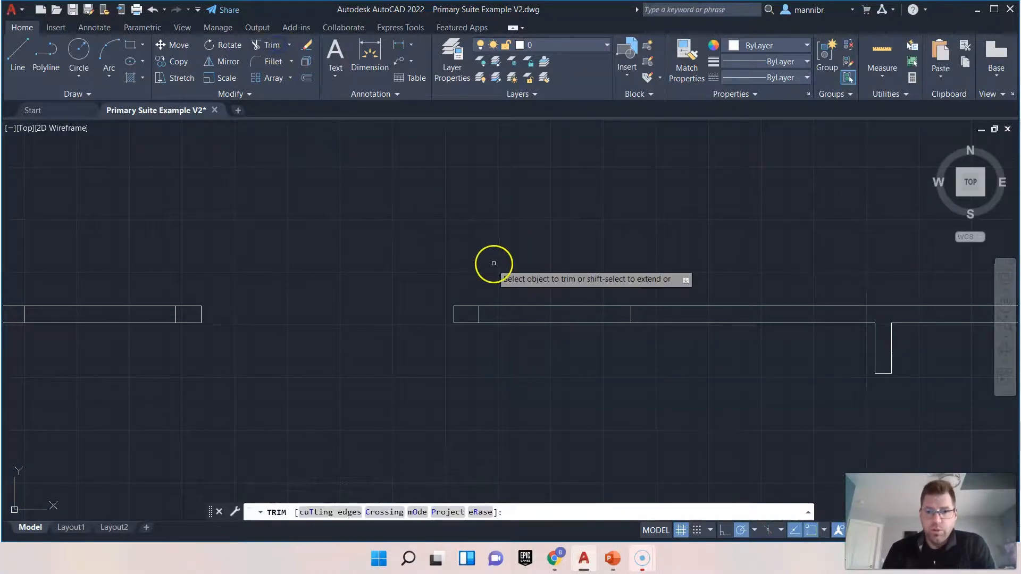
pyautogui.click(543, 263)
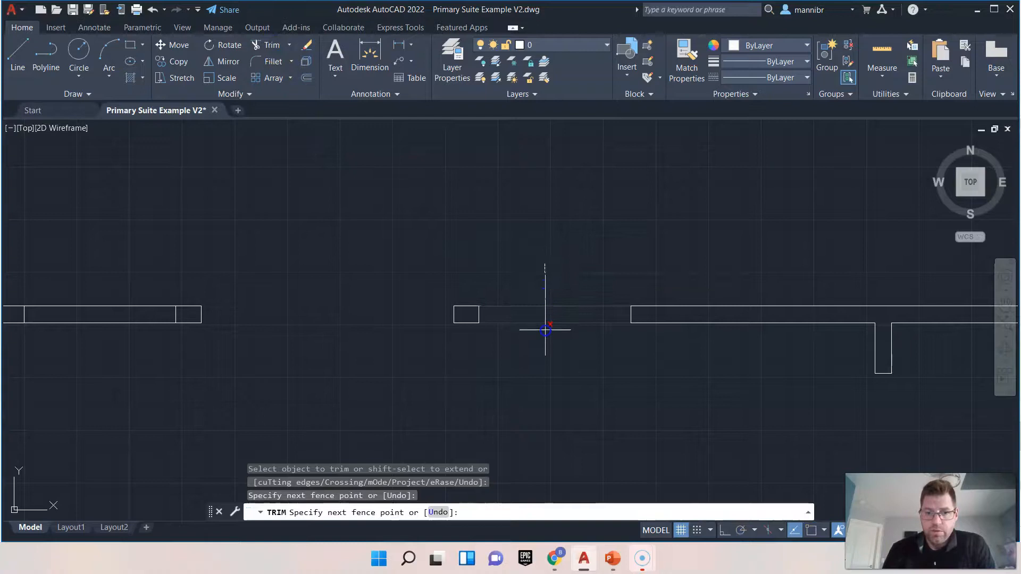
pyautogui.press('Return')
pyautogui.click(137, 269)
pyautogui.click(137, 320)
pyautogui.press('Return')
pyautogui.scroll(-2, 353, 353)
pyautogui.moveTo(353, 385); pyautogui.dragTo(461, 285, button='middle')
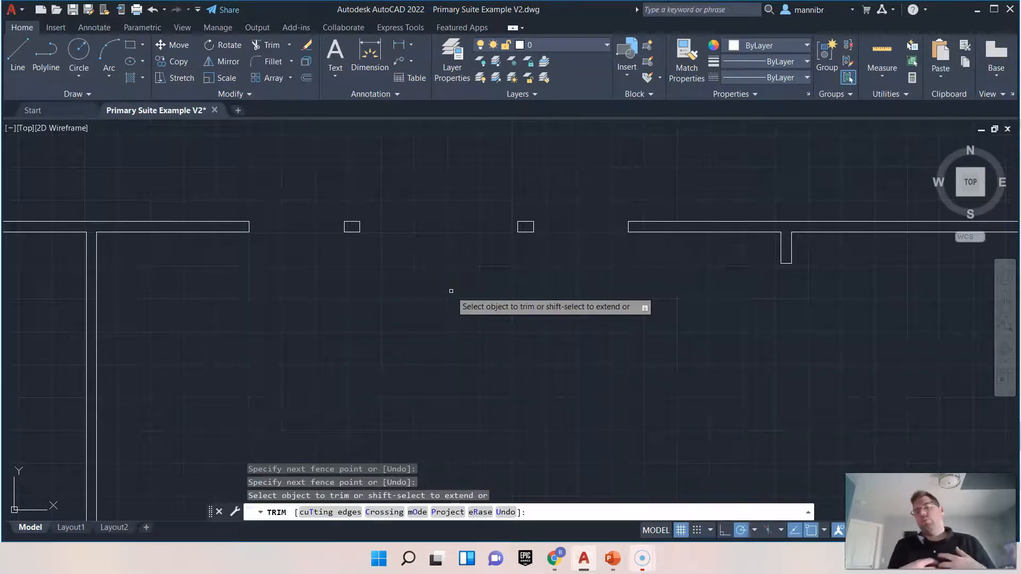
pyautogui.press('Escape')
pyautogui.hotkey('ctrl', 's')
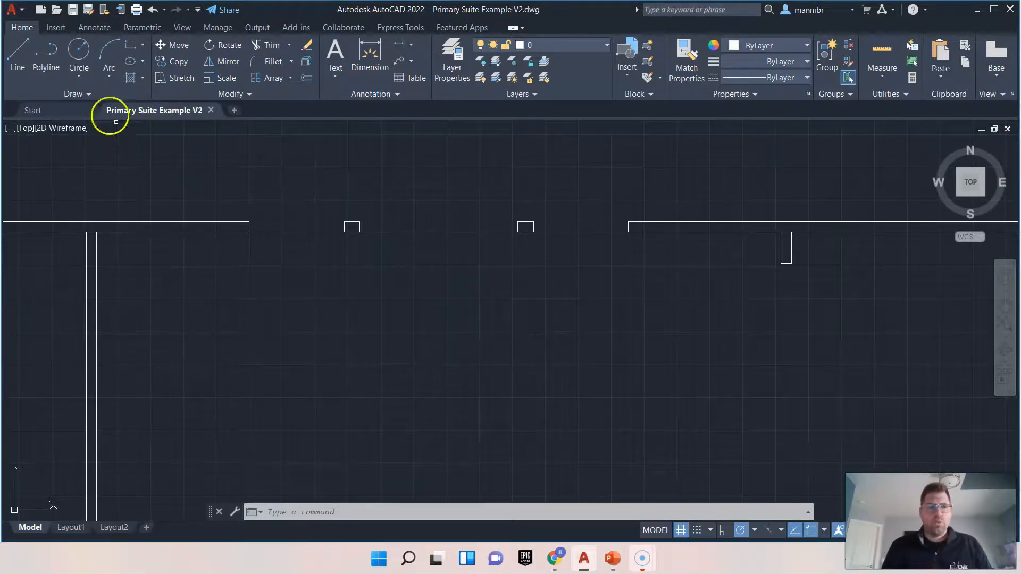
# Draw a line across the left side opening from the wall end's midpoint to the midpoint of the left 6" wall piece.
pyautogui.click(17, 58)
pyautogui.scroll(4, 296, 231)
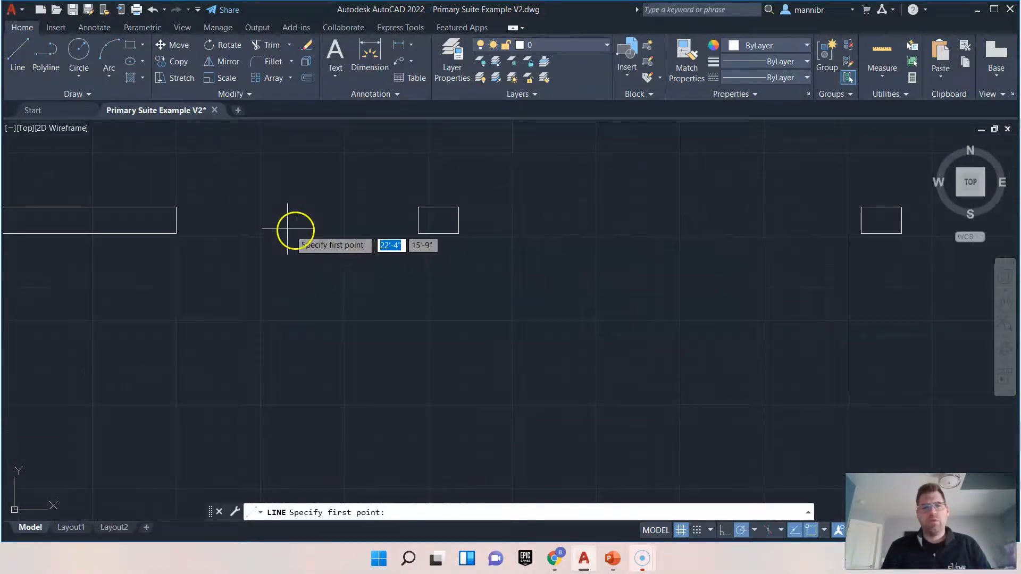
pyautogui.click(176, 220)
pyautogui.click(418, 220)
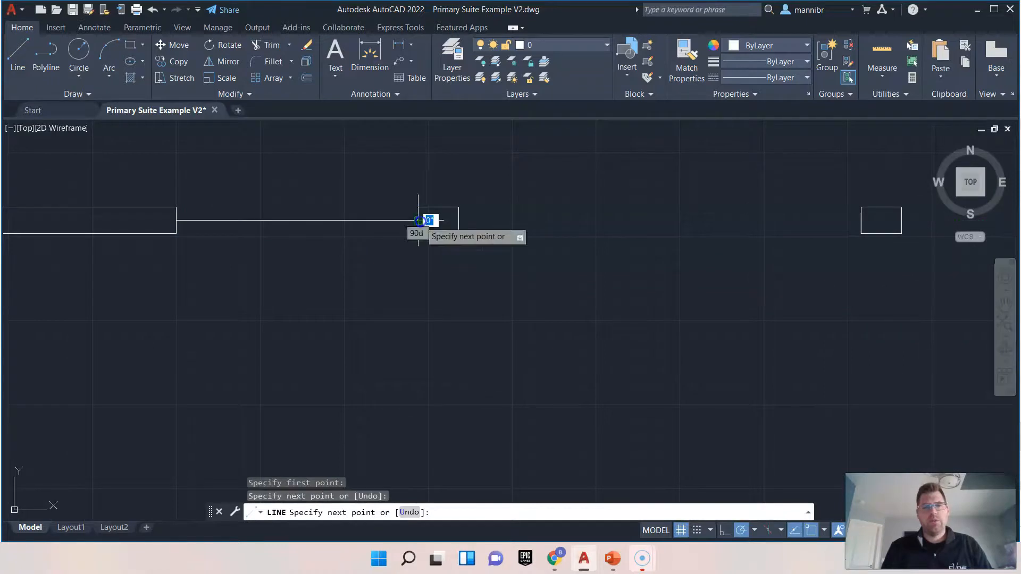
pyautogui.rightClick(621, 209)
pyautogui.click(628, 218)
pyautogui.rightClick(617, 216)
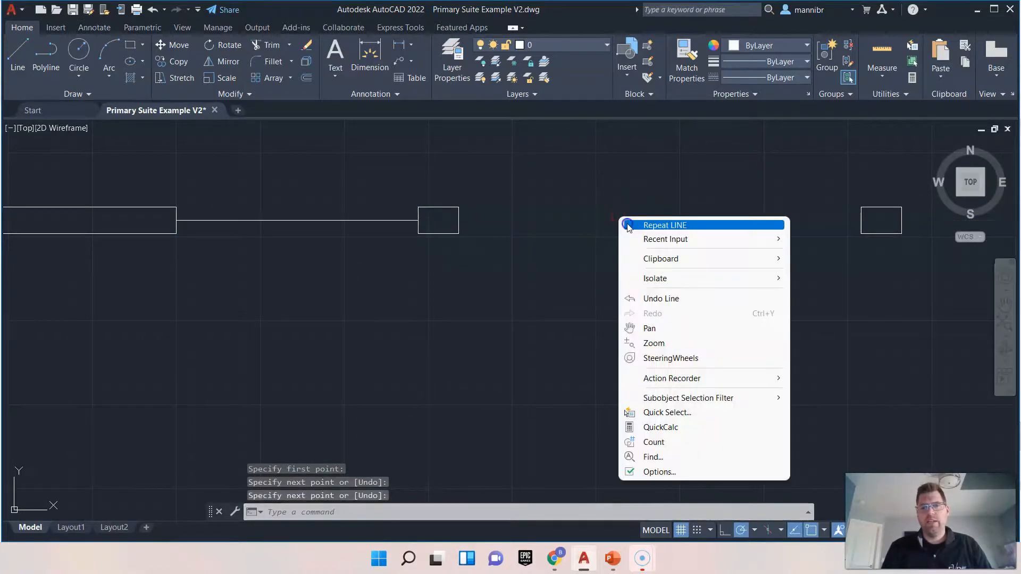
pyautogui.click(633, 224)
pyautogui.click(418, 219)
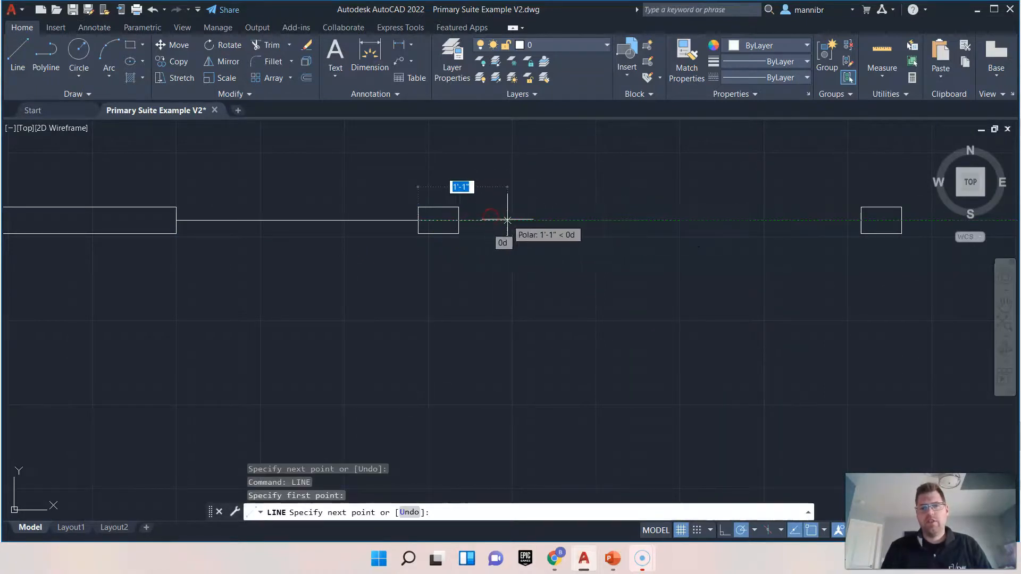
pyautogui.rightClick(508, 174)
pyautogui.click(516, 194)
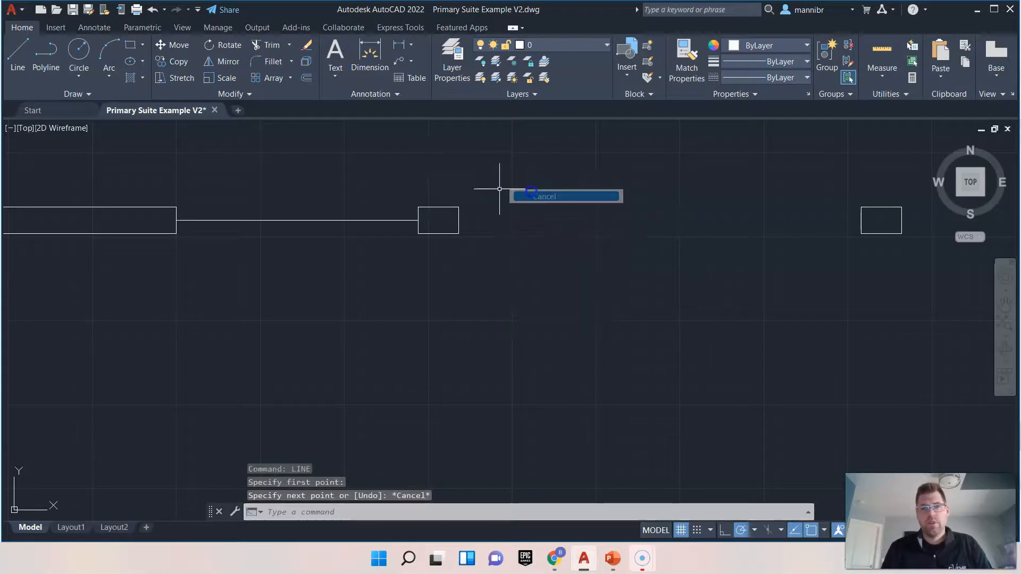
# Draw a line across the centre opening between the midpoints of the facing ends of the two 6" wall pieces.
pyautogui.rightClick(480, 189)
pyautogui.click(519, 199)
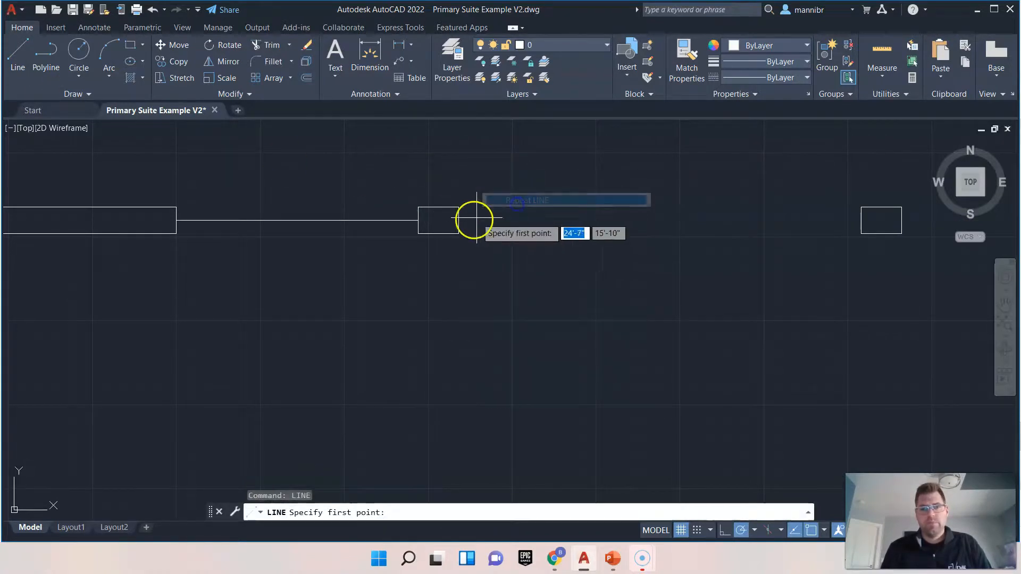
pyautogui.click(459, 220)
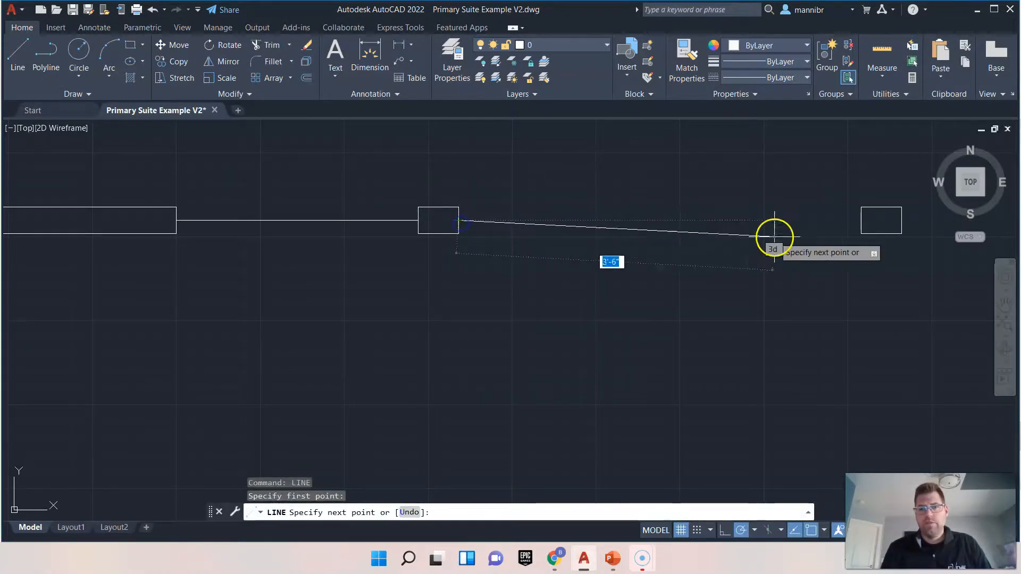
pyautogui.click(861, 219)
pyautogui.moveTo(787, 304)
pyautogui.mouseDown(button='middle')
pyautogui.moveTo(242, 335)
pyautogui.moveTo(180, 354)
pyautogui.mouseUp(button='middle')
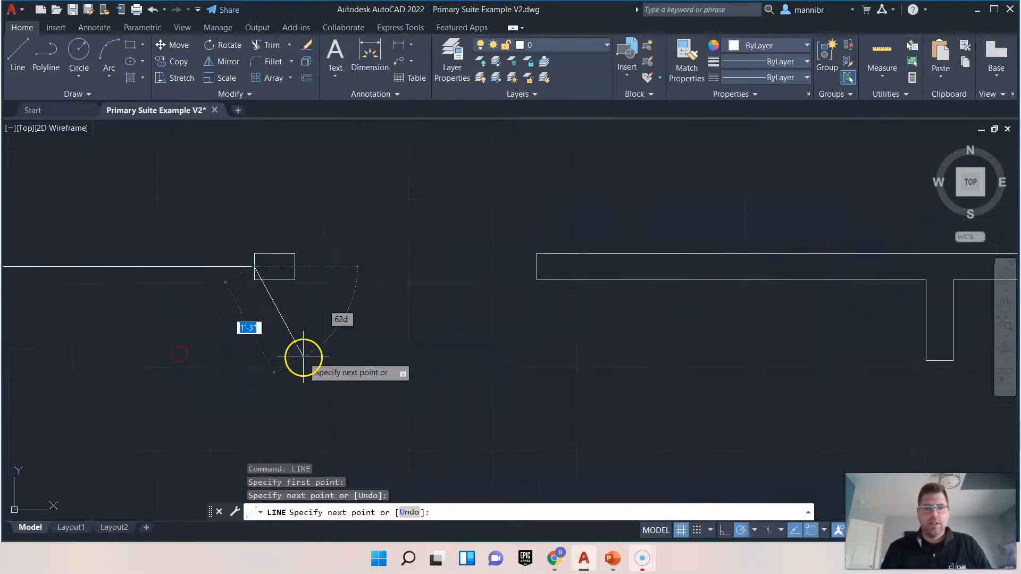
pyautogui.rightClick(303, 356)
pyautogui.click(360, 361)
# Draw a line across the right side opening from the right 6" wall piece's midpoint to the wall end's midpoint.
pyautogui.rightClick(365, 316)
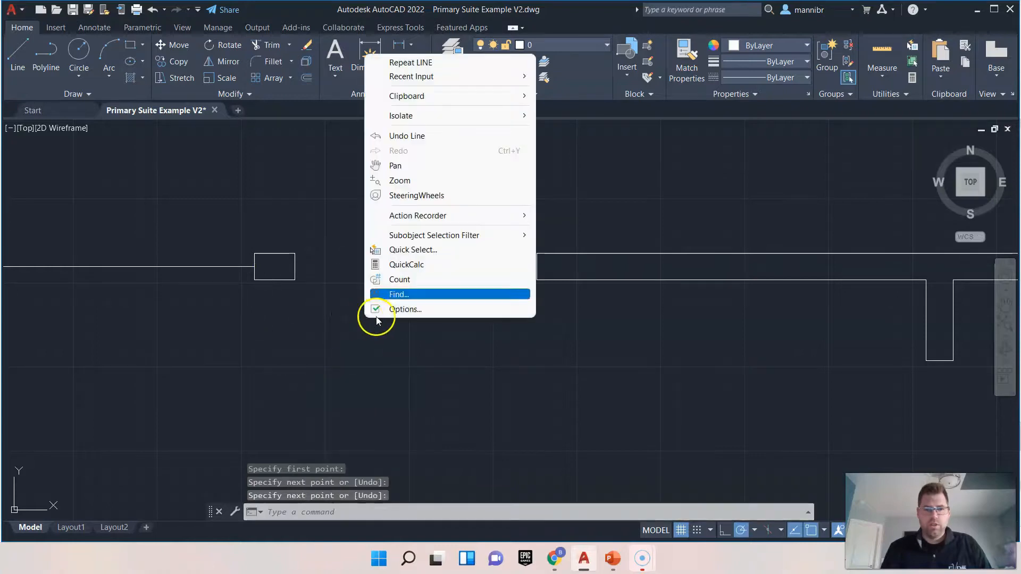
pyautogui.click(420, 63)
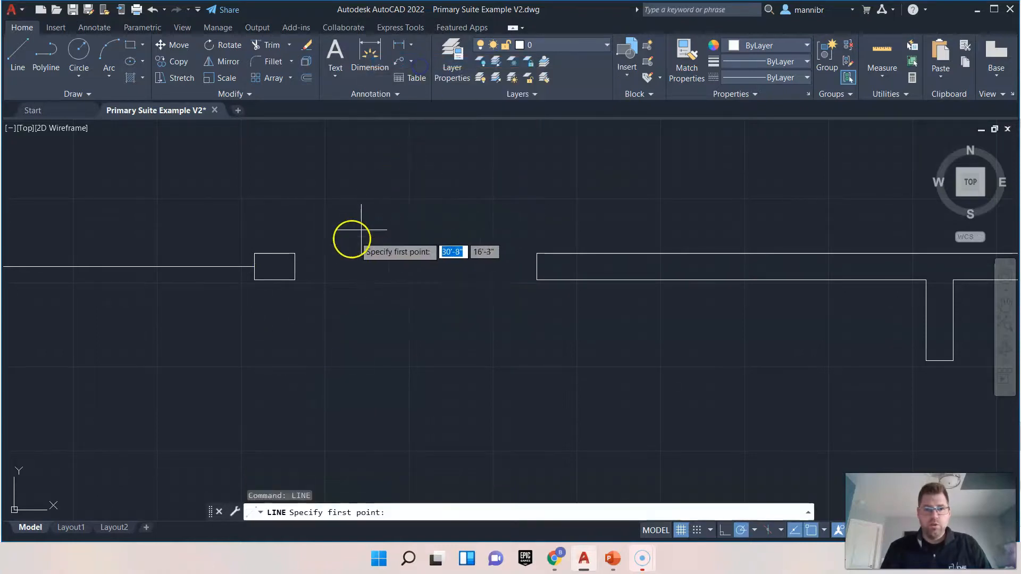
pyautogui.click(295, 267)
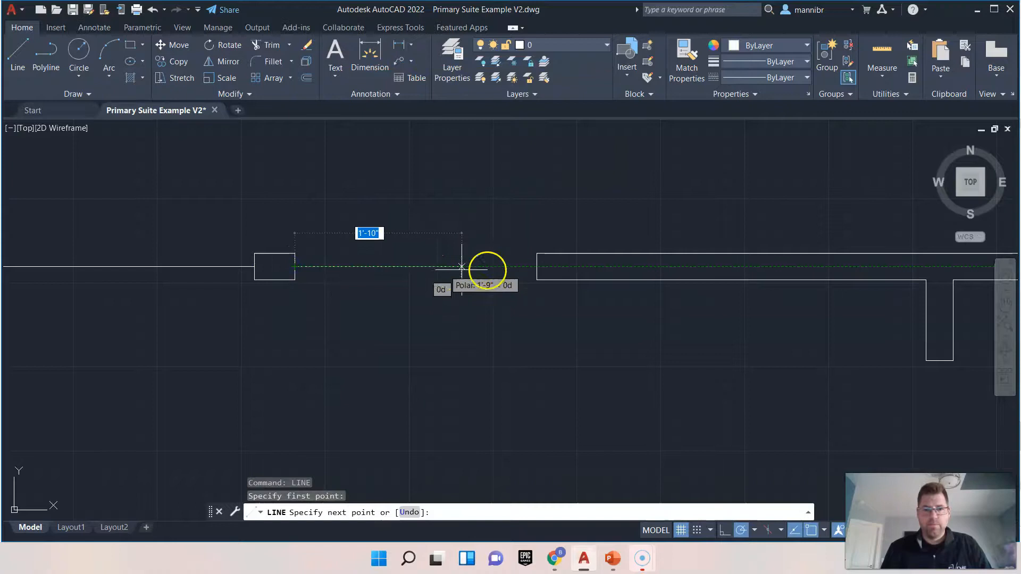
pyautogui.click(536, 266)
pyautogui.rightClick(461, 234)
pyautogui.click(478, 239)
pyautogui.scroll(-2, 466, 298)
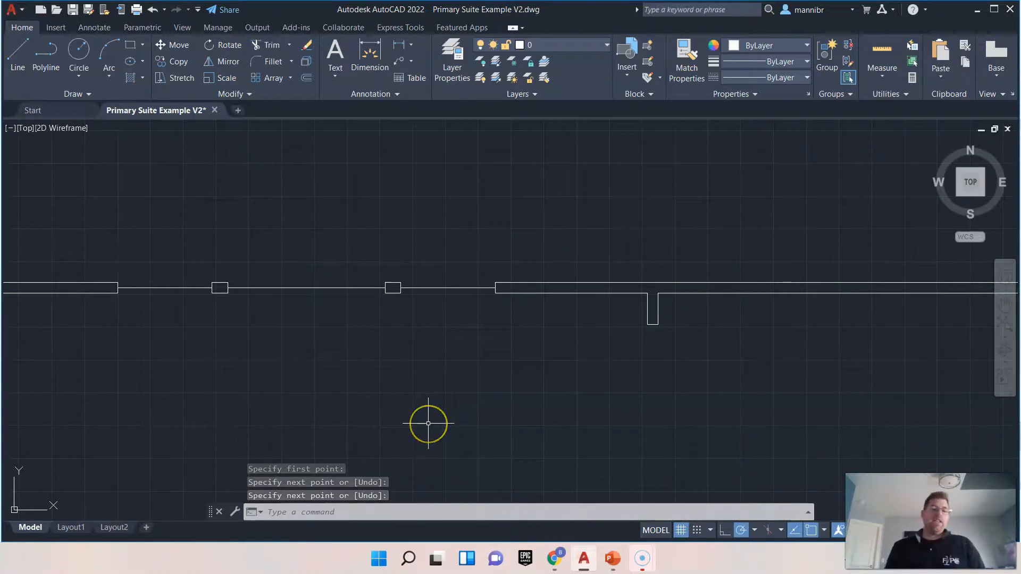
# Offset the line across the left side opening of the three-part window 1" upward.
pyautogui.moveTo(382, 371); pyautogui.dragTo(624, 386, button='middle')
pyautogui.click(550, 286)
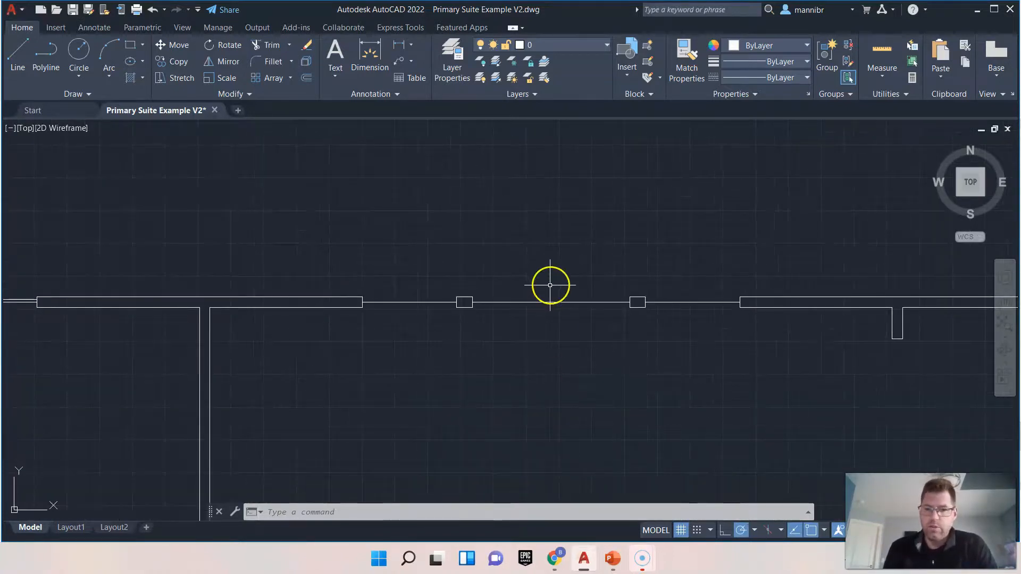
pyautogui.scroll(2, 549, 278)
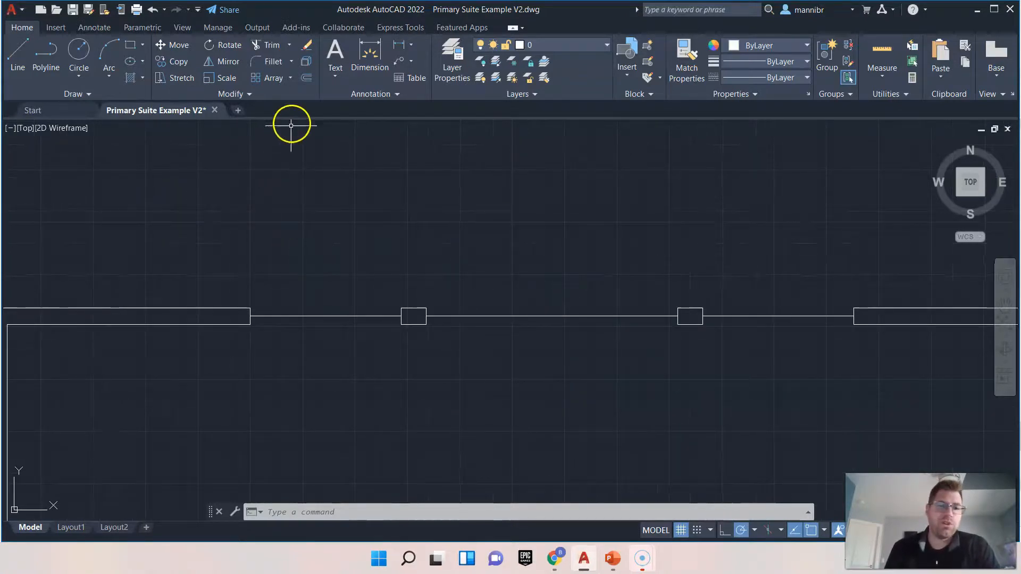
pyautogui.click(306, 77)
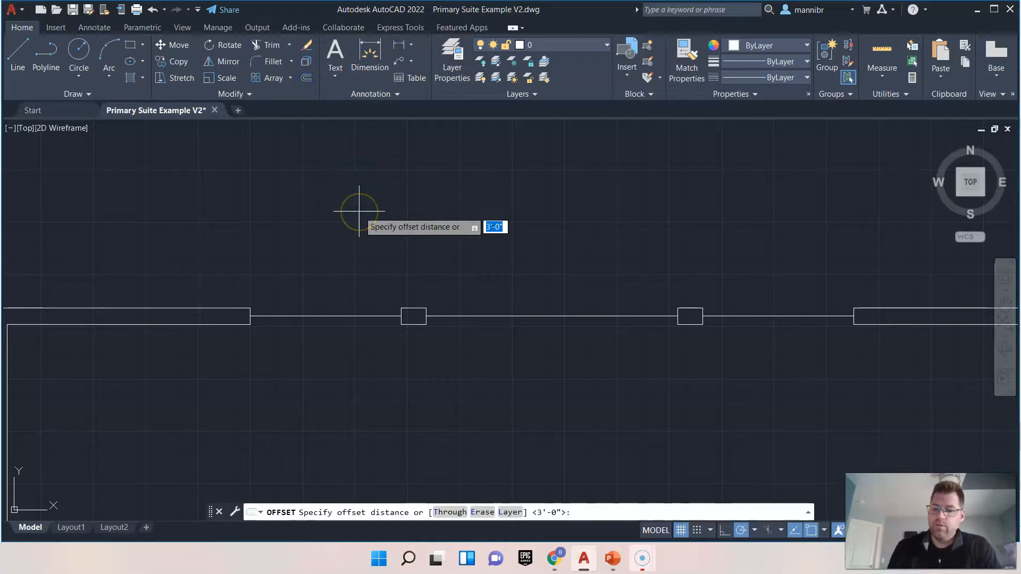
pyautogui.press('Return')
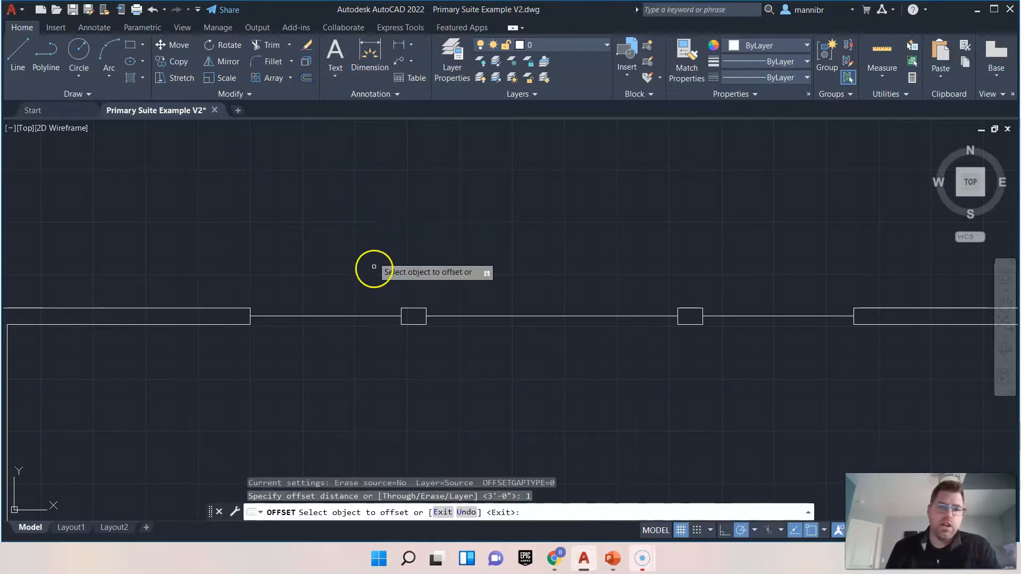
pyautogui.click(350, 316)
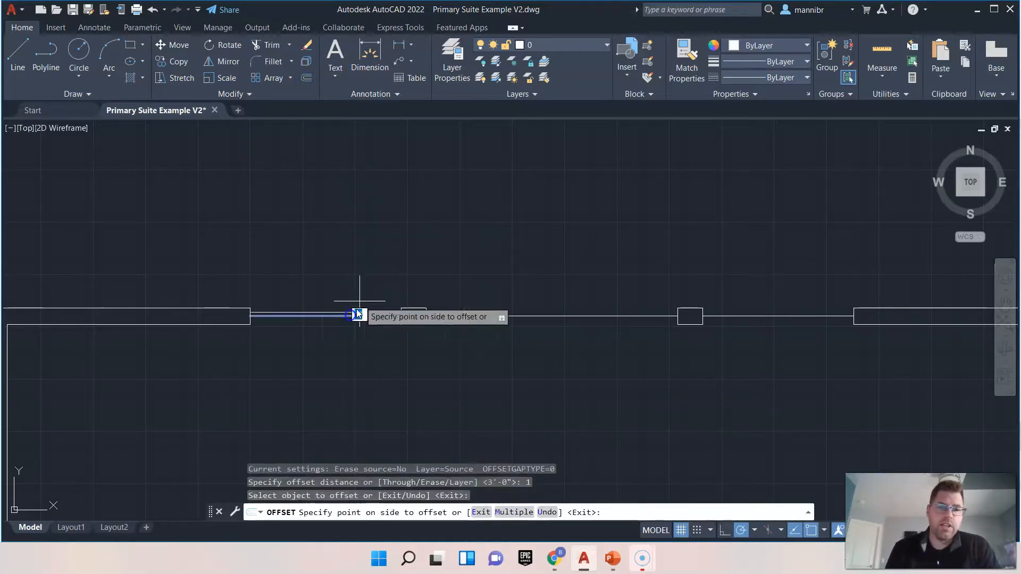
pyautogui.click(367, 302)
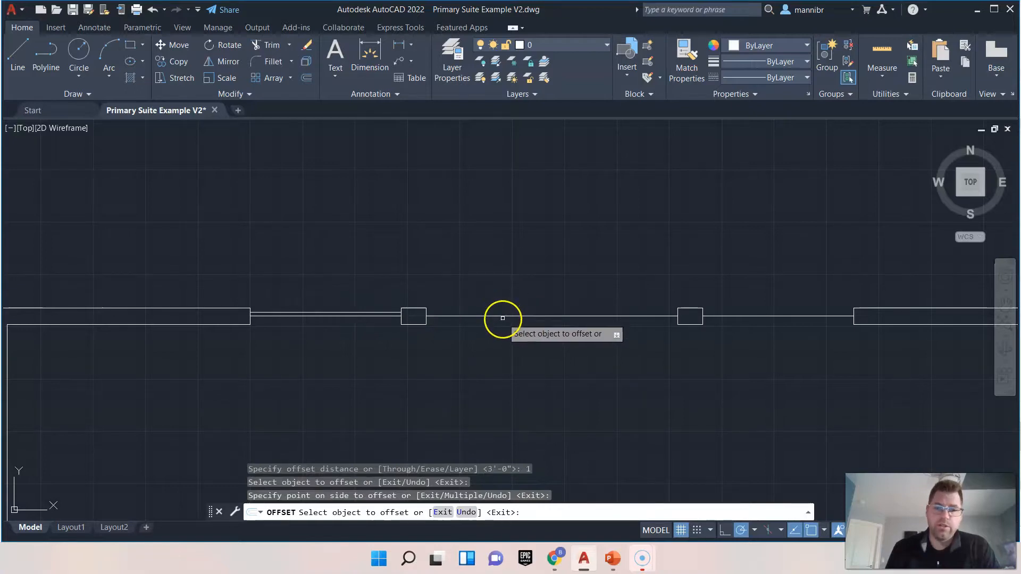
# Offset the lines across the centre and right side openings 1" upward, and save the drawing.
pyautogui.click(503, 317)
pyautogui.click(501, 297)
pyautogui.click(801, 312)
pyautogui.click(797, 301)
pyautogui.rightClick(769, 271)
pyautogui.click(798, 278)
pyautogui.scroll(-2, 669, 363)
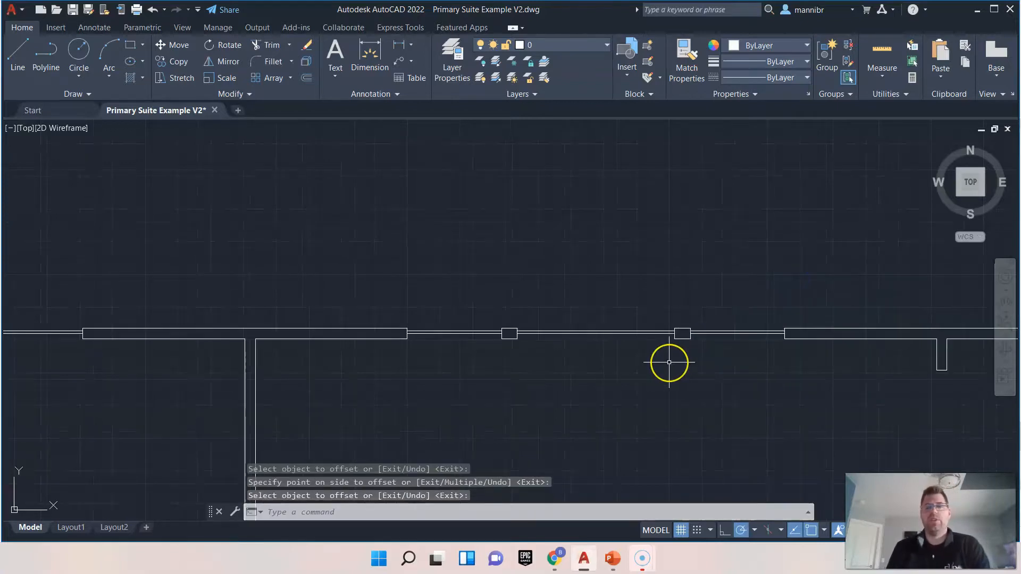
pyautogui.hotkey('ctrl', 's')
# Examine the three-part window, the larger room's short wall stubs and the overall primary suite floor plan.
pyautogui.scroll(-4, 662, 370)
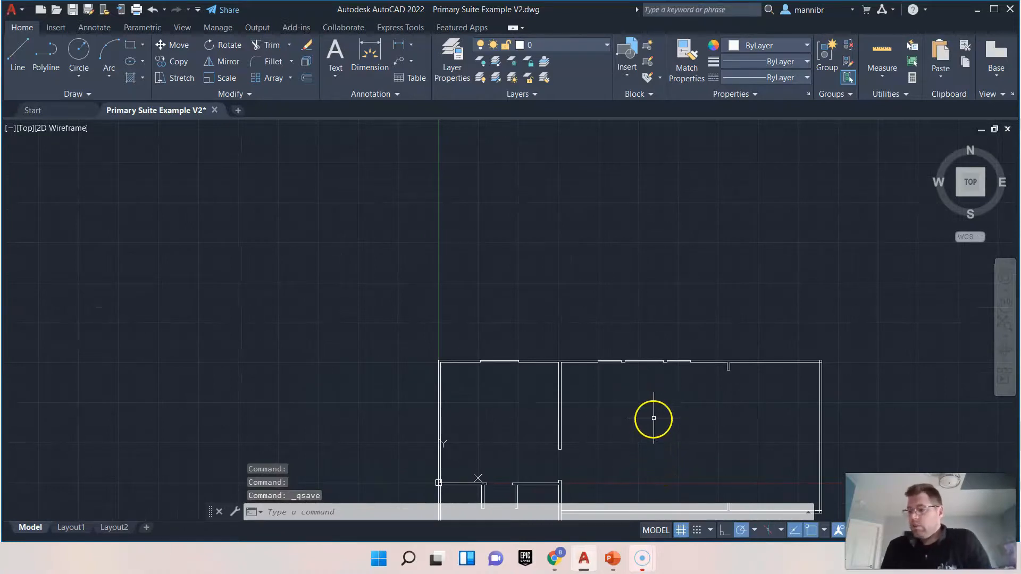
pyautogui.moveTo(661, 419); pyautogui.dragTo(519, 260, button='middle')
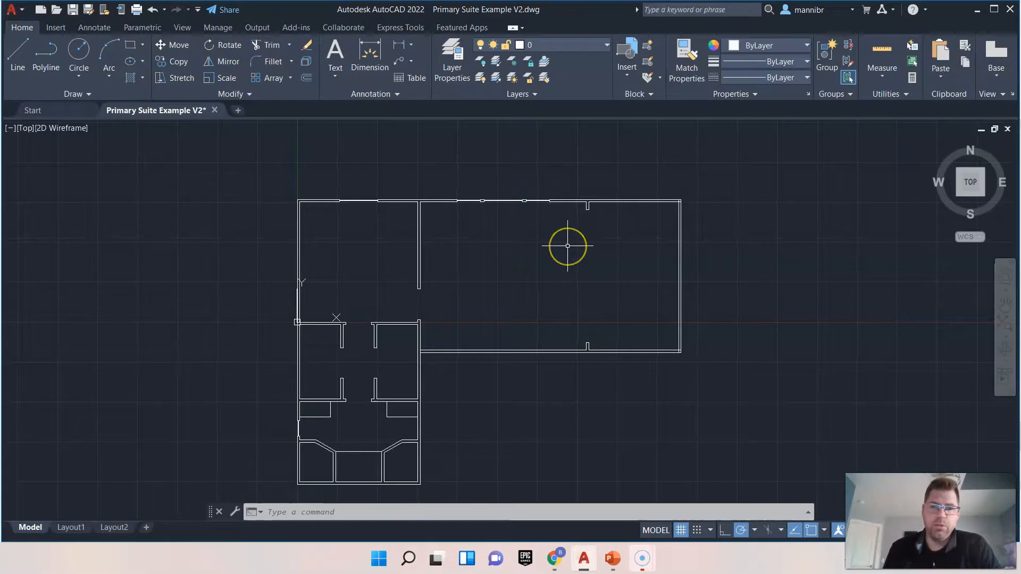
pyautogui.scroll(-2, 565, 244)
pyautogui.scroll(4, 566, 244)
pyautogui.moveTo(508, 235); pyautogui.dragTo(505, 313, button='middle')
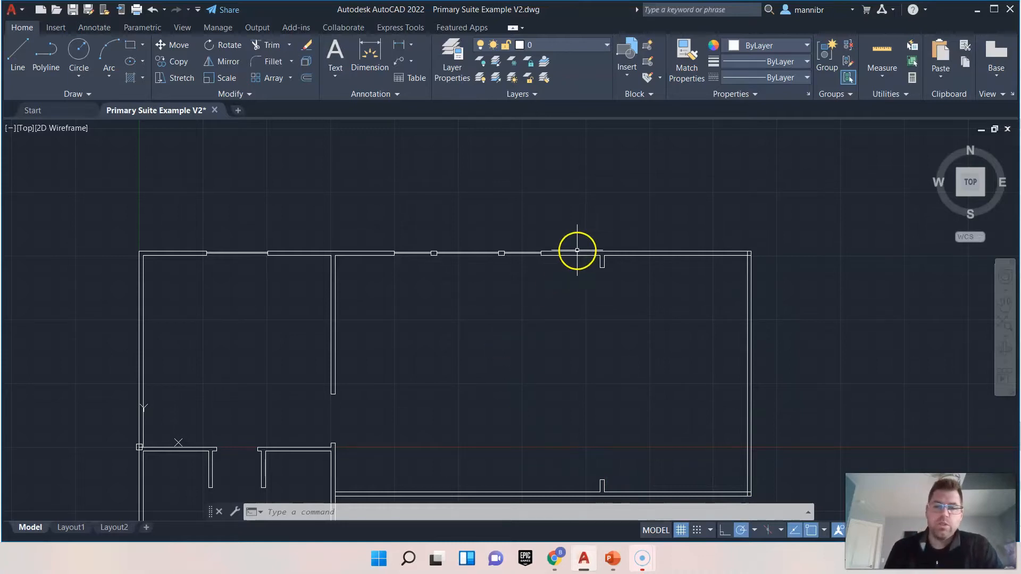
pyautogui.scroll(4, 577, 250)
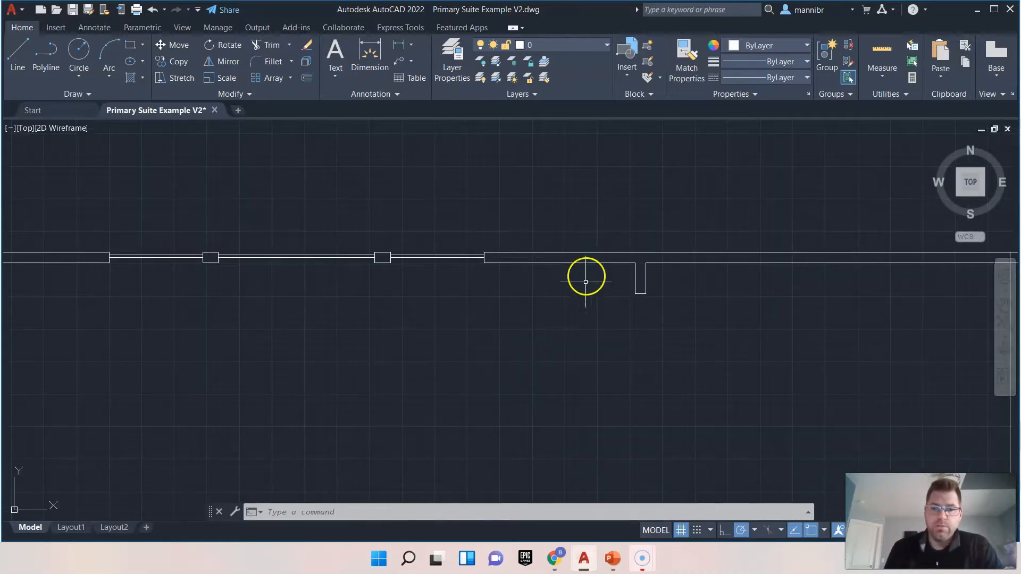
pyautogui.moveTo(655, 335); pyautogui.dragTo(541, 209, button='middle')
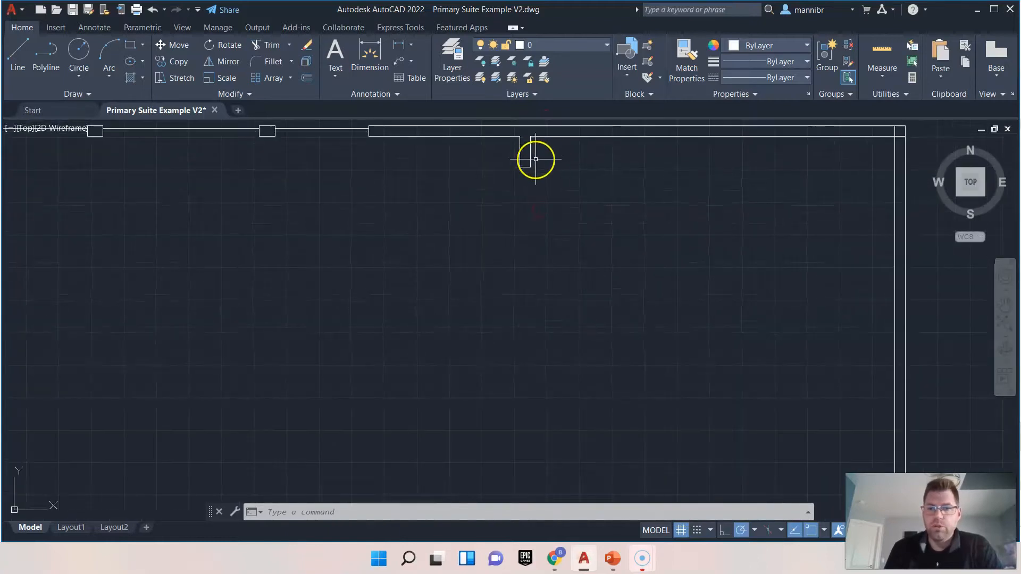
pyautogui.scroll(-2, 543, 350)
pyautogui.moveTo(554, 358); pyautogui.dragTo(564, 269, button='middle')
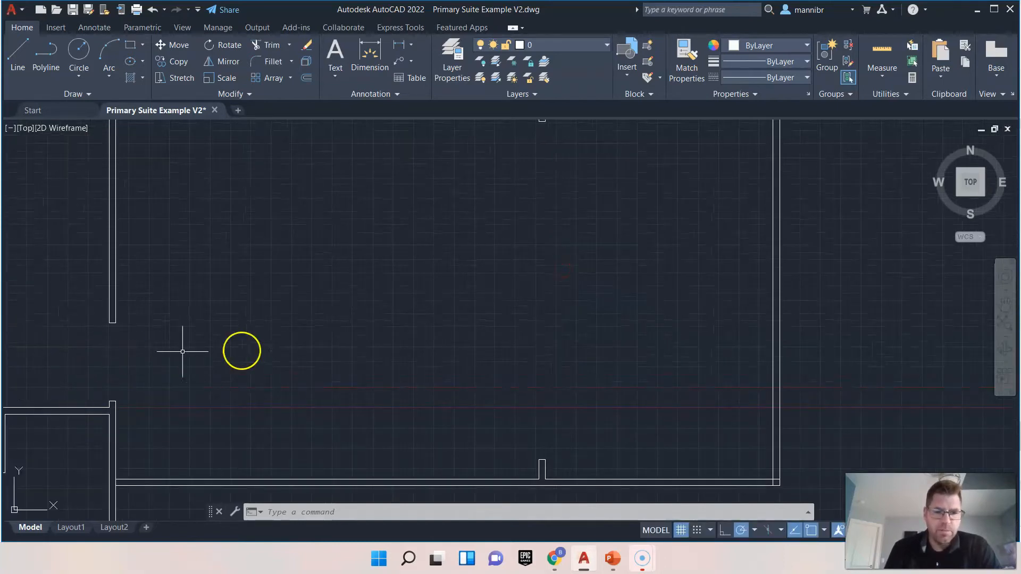
pyautogui.scroll(-2, 559, 331)
pyautogui.scroll(2, 555, 468)
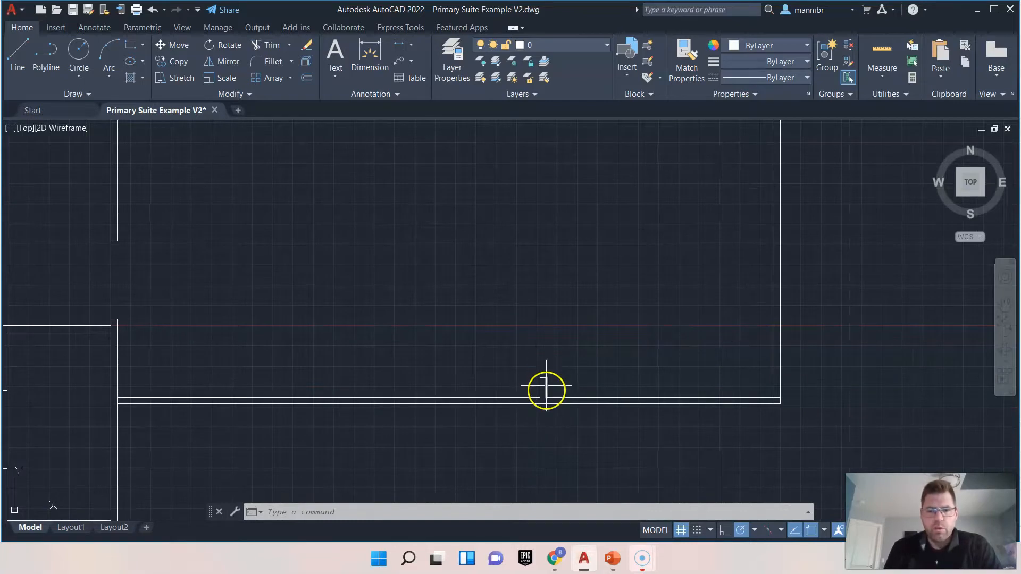
pyautogui.scroll(-2, 511, 234)
pyautogui.moveTo(480, 233); pyautogui.dragTo(644, 403, button='middle')
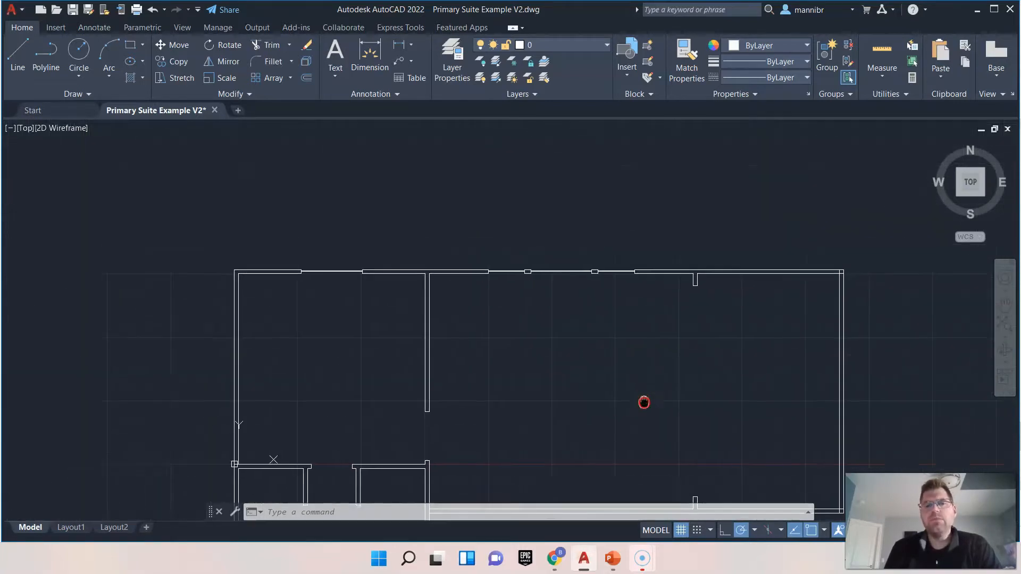
pyautogui.scroll(2, 559, 290)
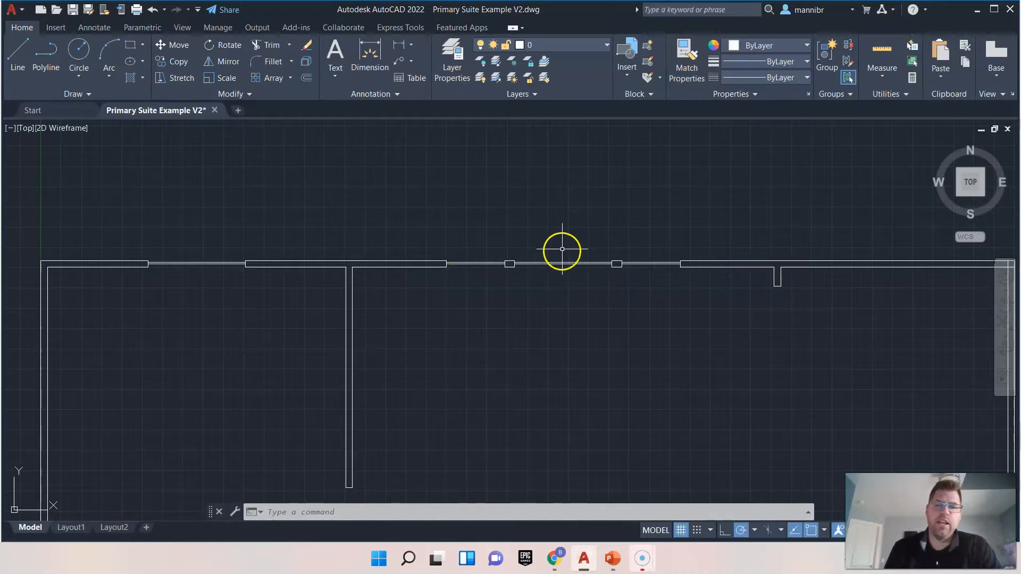
pyautogui.scroll(4, 563, 255)
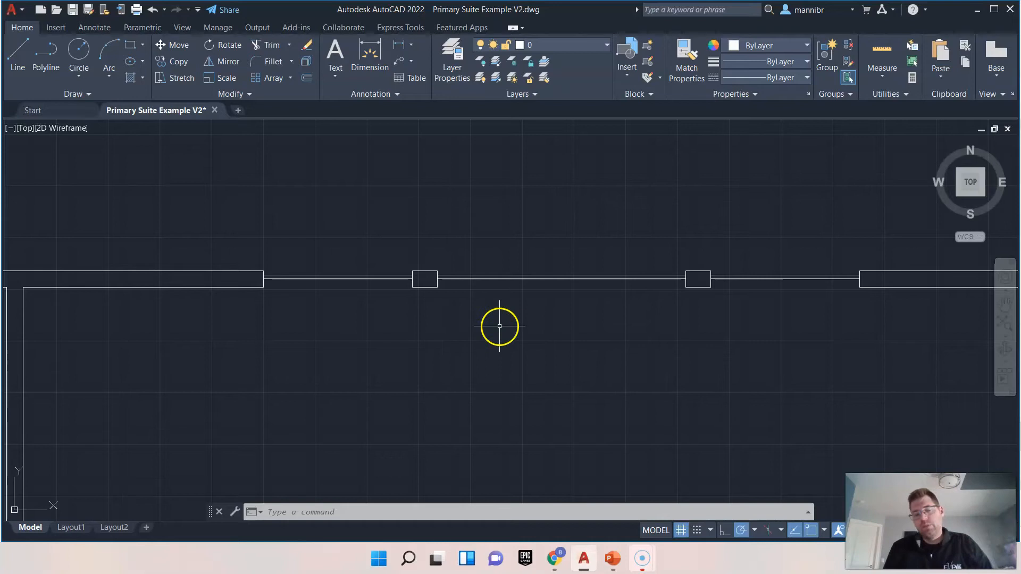
pyautogui.scroll(-5, 529, 336)
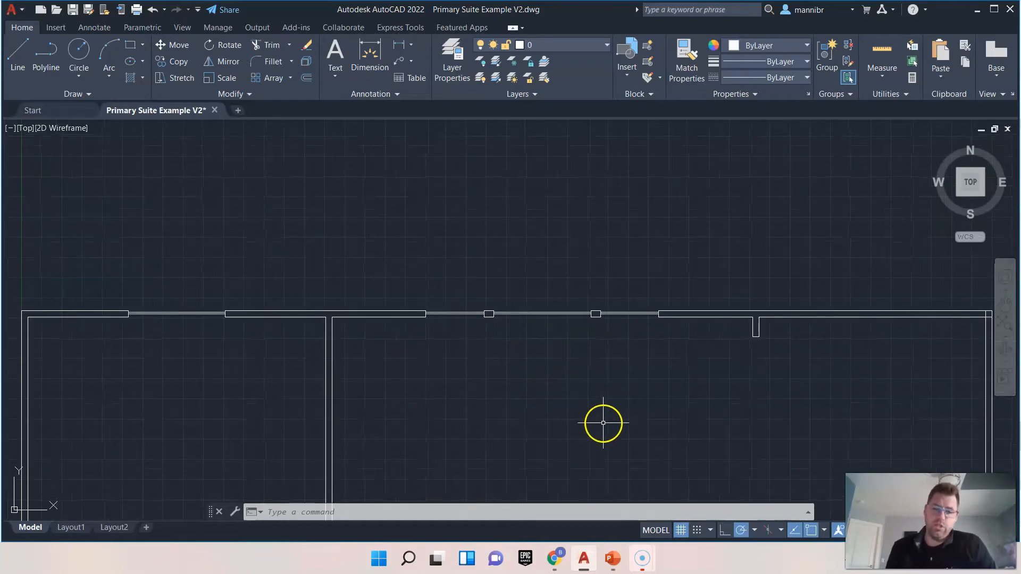
pyautogui.moveTo(617, 433); pyautogui.dragTo(585, 274, button='middle')
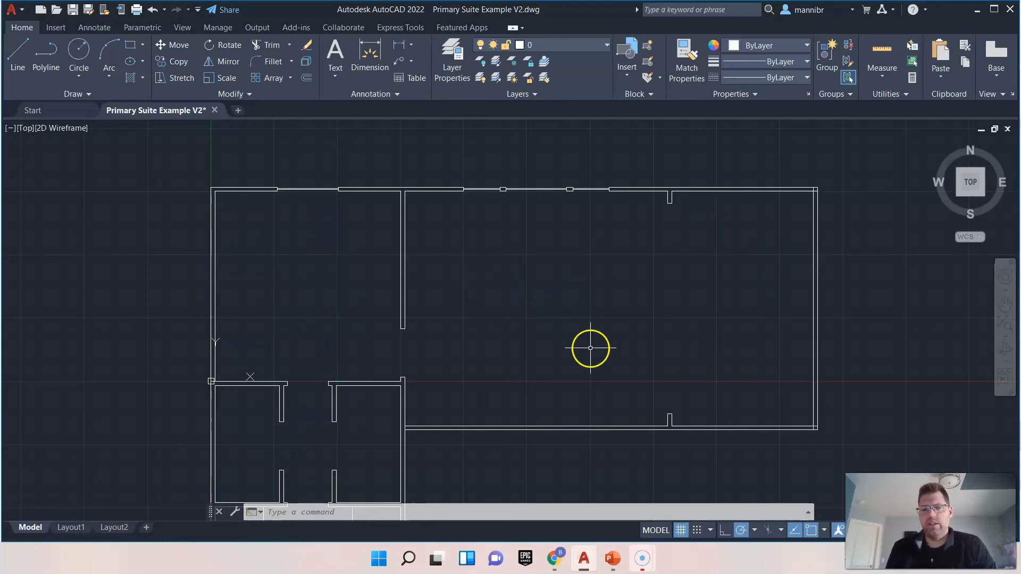
pyautogui.scroll(-2, 591, 348)
pyautogui.moveTo(575, 435); pyautogui.dragTo(556, 363, button='middle')
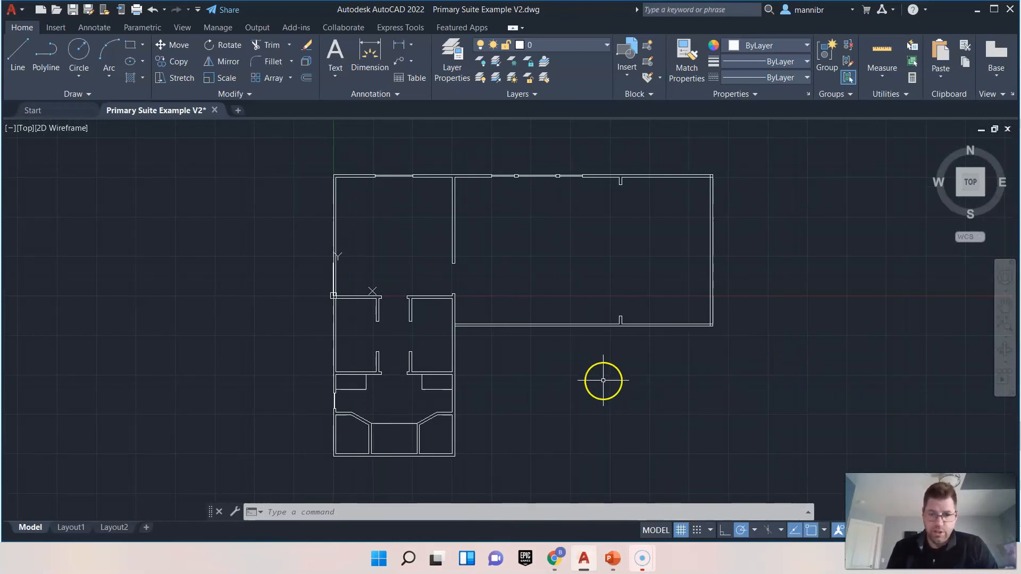
pyautogui.click(642, 566)
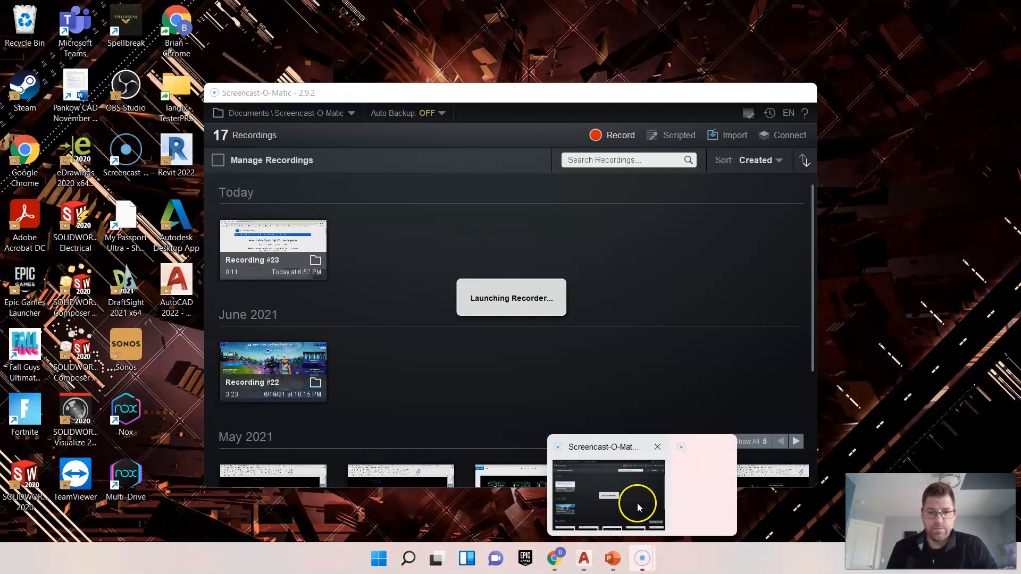
pyautogui.click(637, 502)
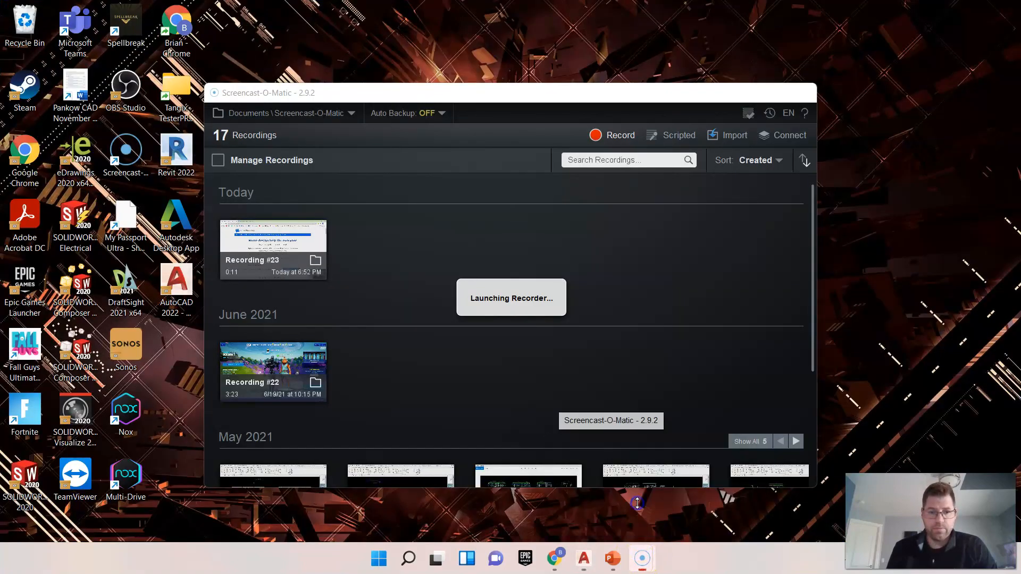